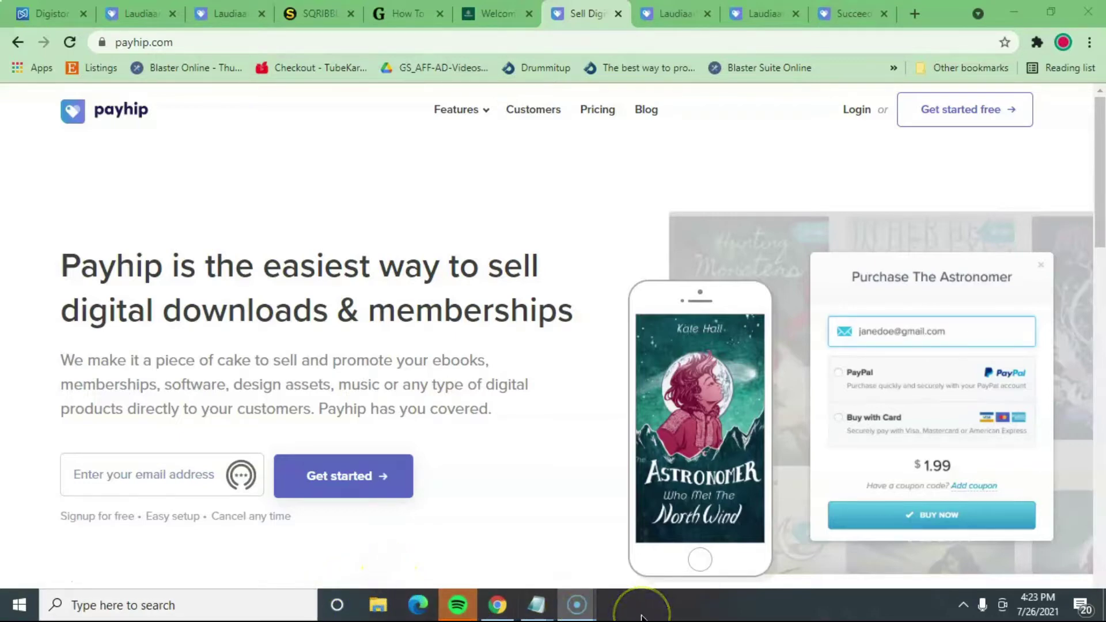
Step: Open Payhip's Simple pricing page with the Free Forever, Plus and Pro plans
{"action": "left_click", "coordinate": [601, 113]}
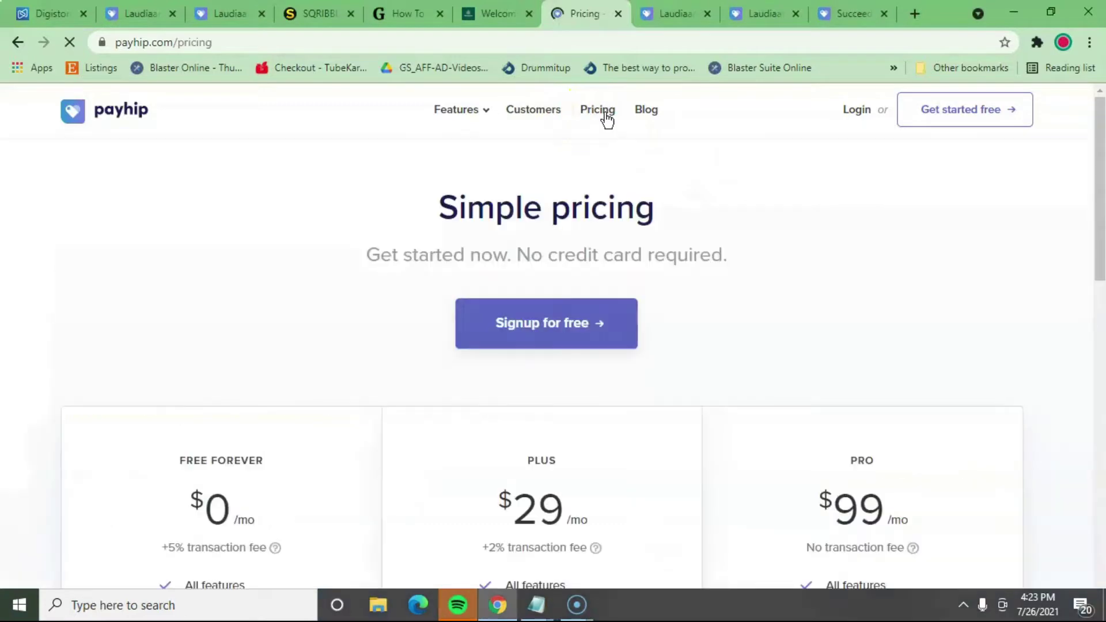
Step: Scroll through the plan cards comparing transaction fees of +5%, +2% and none, then return to the top
{"action": "scroll", "coordinate": [874, 276], "scroll_direction": "down", "scroll_amount": 3}
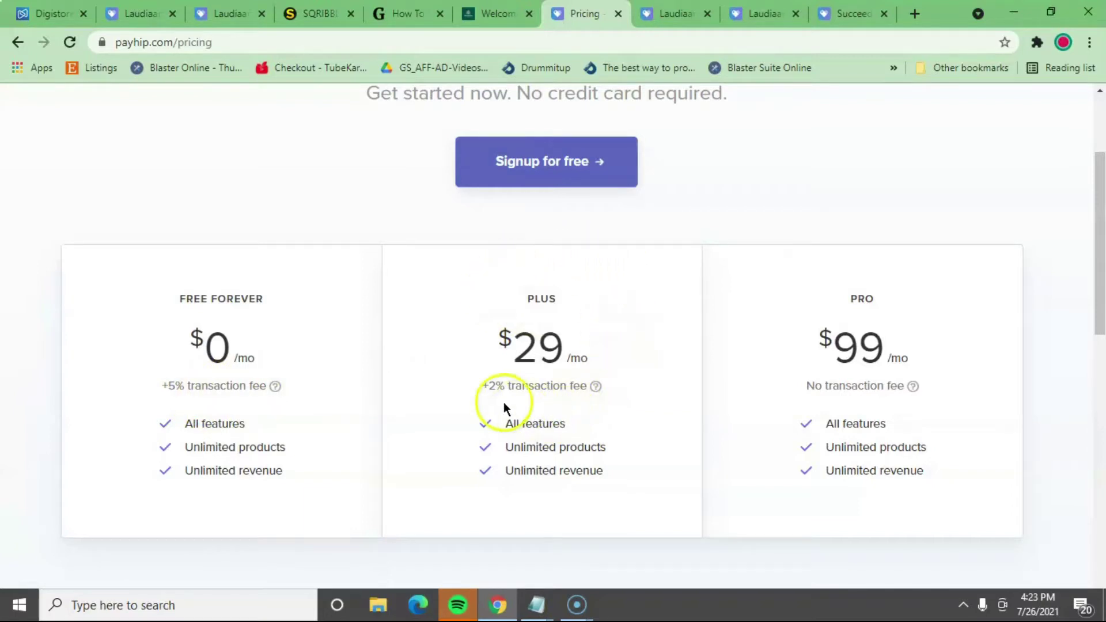
{"action": "mouse_move", "coordinate": [595, 399]}
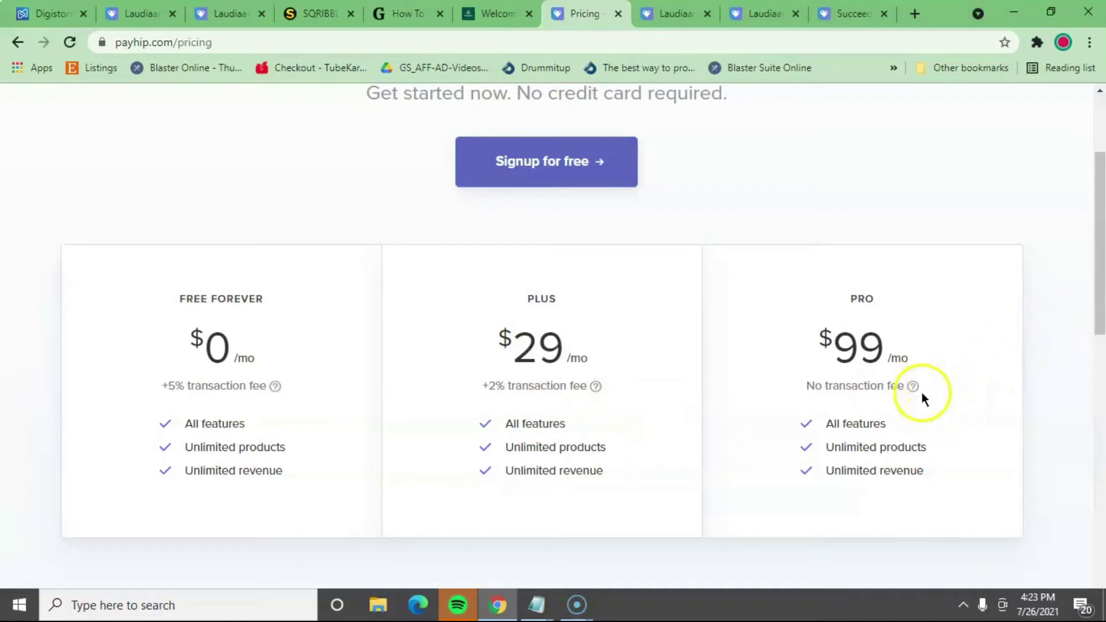
{"action": "mouse_move", "coordinate": [913, 388]}
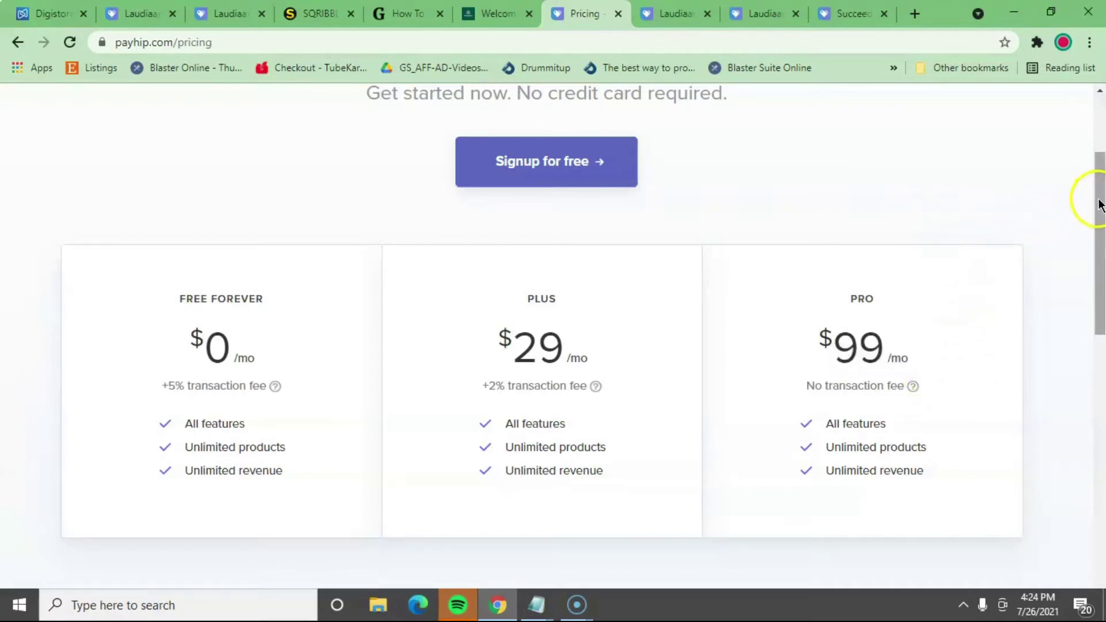
{"action": "left_click_drag", "start_coordinate": [1101, 204], "coordinate": [1100, 127]}
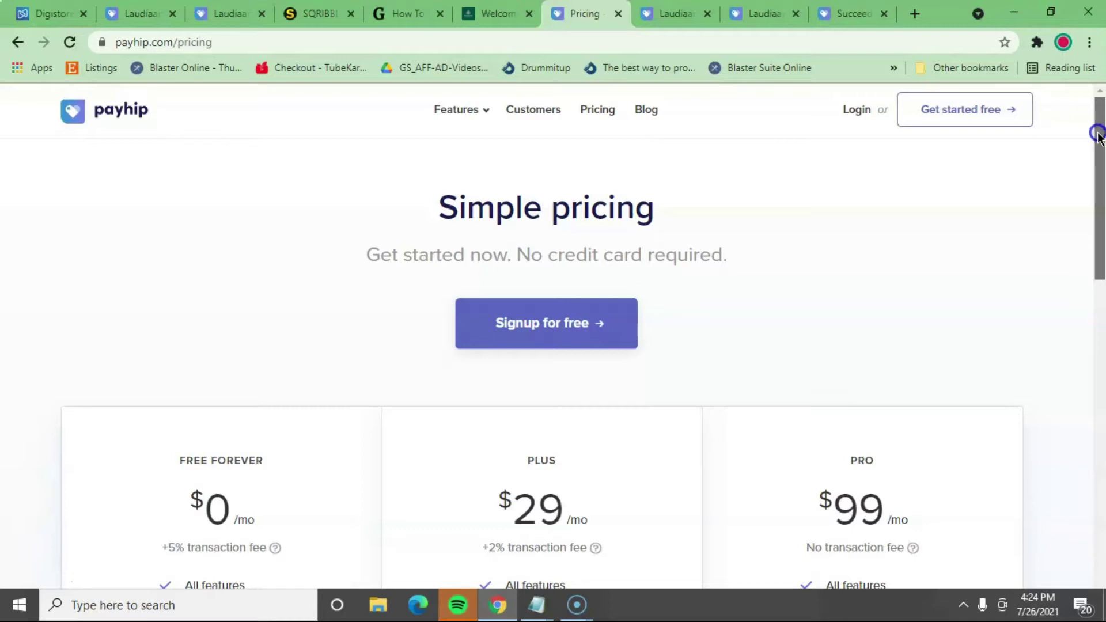
{"action": "mouse_move", "coordinate": [1097, 141]}
{"action": "left_mouse_down"}
{"action": "mouse_move", "coordinate": [1081, 201]}
{"action": "mouse_move", "coordinate": [1086, 136]}
{"action": "left_mouse_up"}
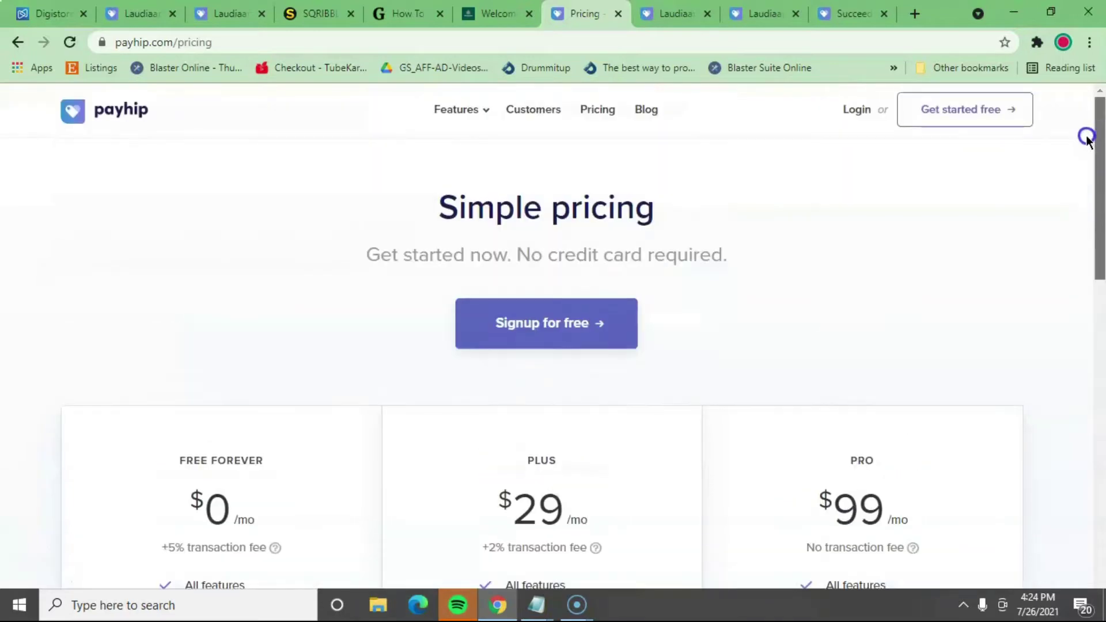
Step: Log in to the Payhip seller account
{"action": "left_click", "coordinate": [856, 112]}
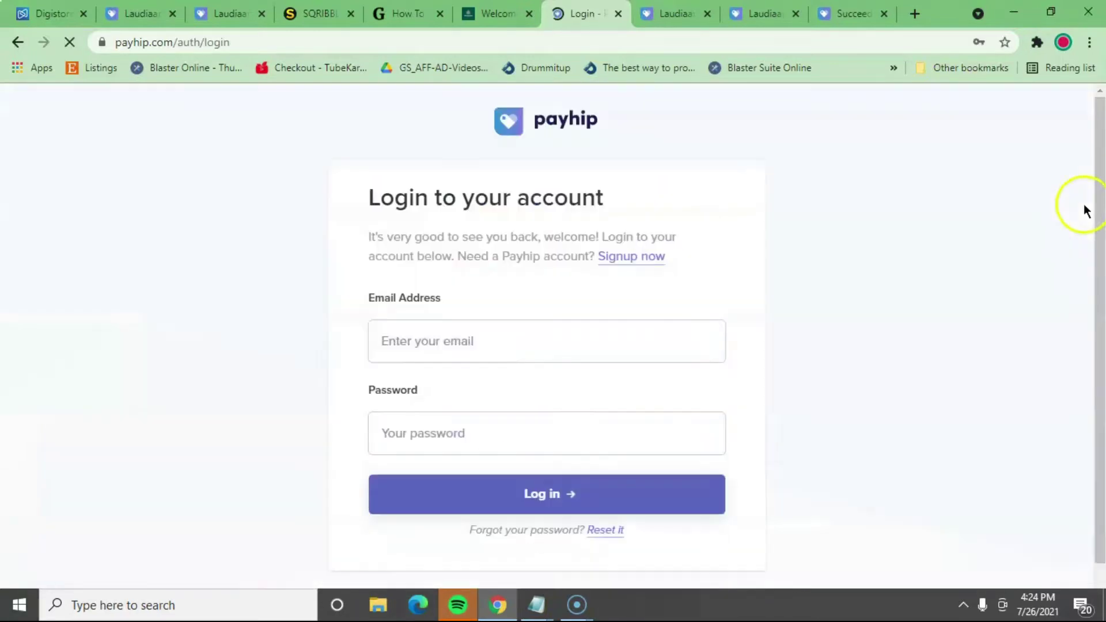
{"action": "left_click_drag", "start_coordinate": [1101, 234], "coordinate": [1095, 236]}
{"action": "left_click", "coordinate": [513, 501]}
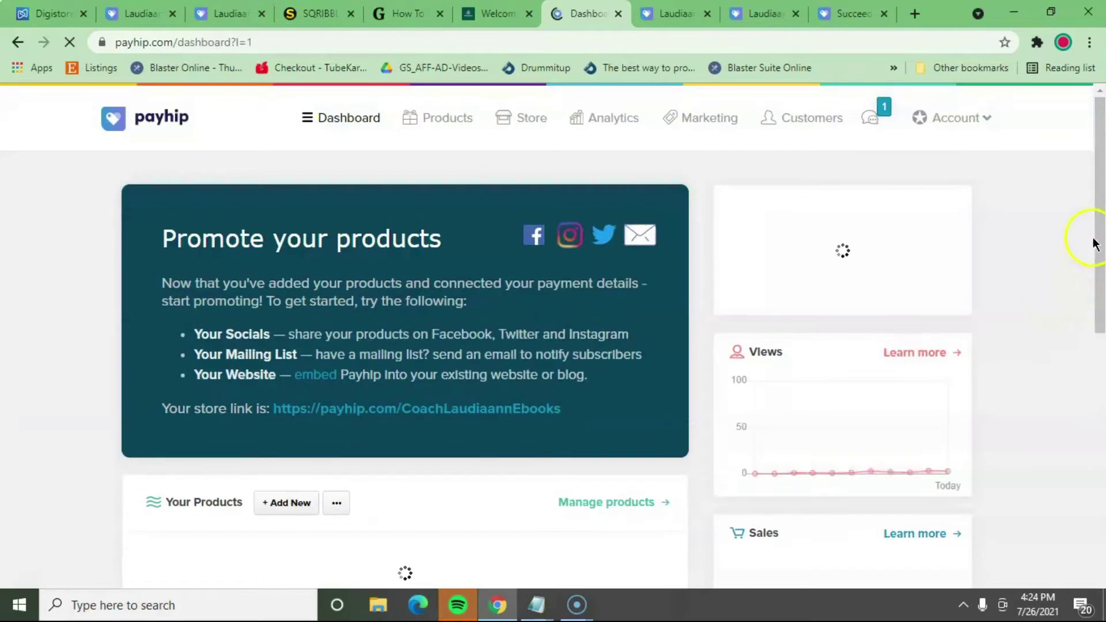
{"action": "mouse_move", "coordinate": [1100, 141]}
{"action": "left_mouse_down"}
{"action": "mouse_move", "coordinate": [1101, 437]}
{"action": "mouse_move", "coordinate": [1101, 144]}
{"action": "left_mouse_up"}
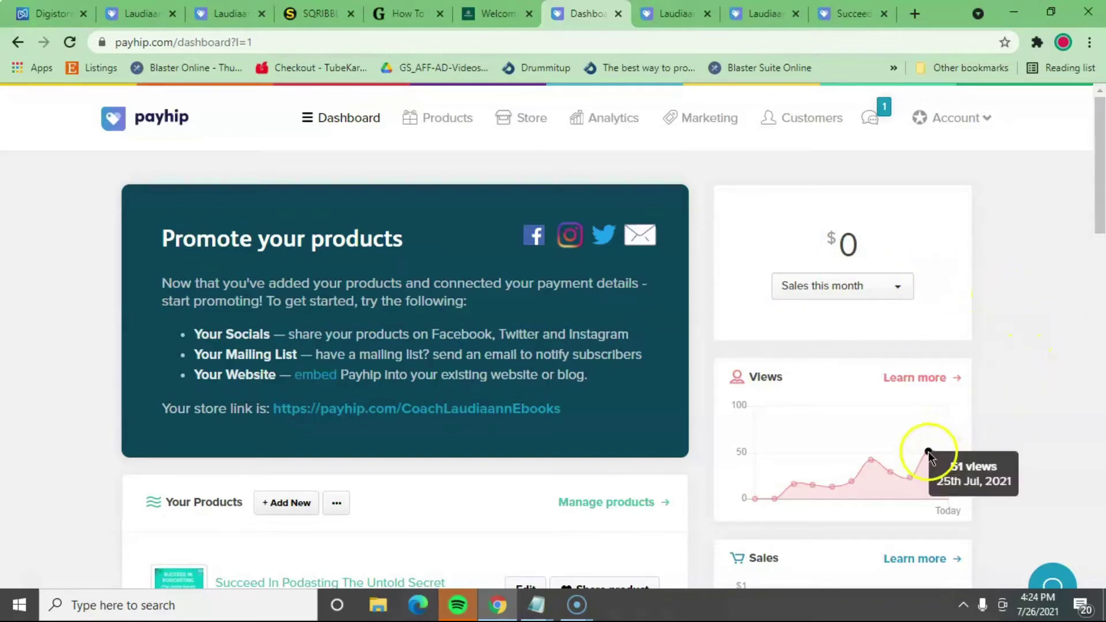
Step: Scroll through the dashboard's 19 products with their views, orders and sales
{"action": "mouse_move", "coordinate": [926, 456]}
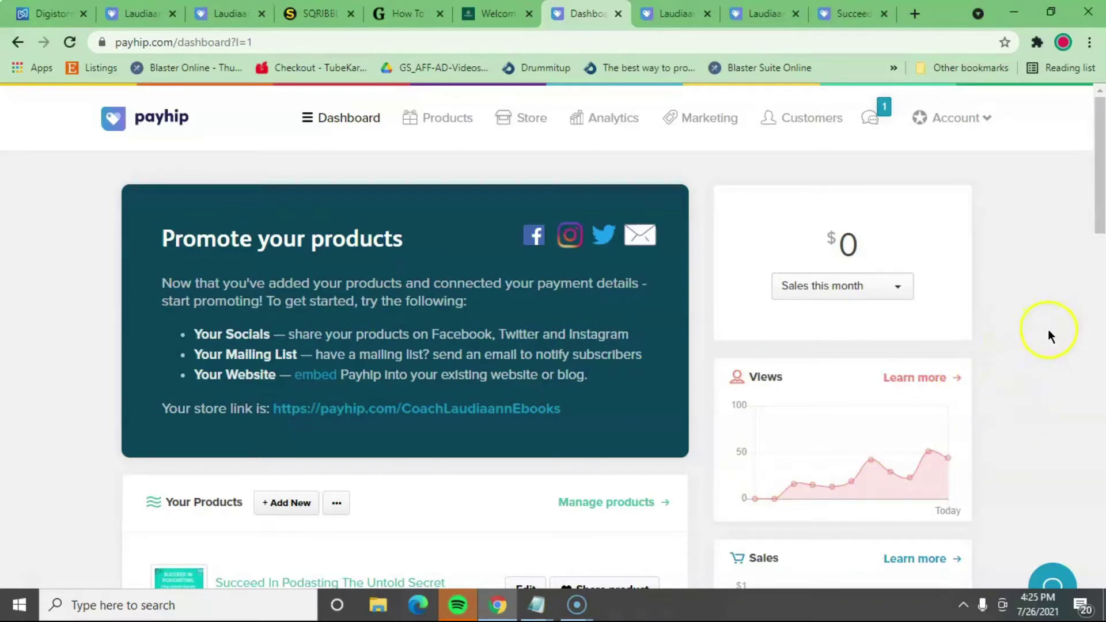
{"action": "scroll", "coordinate": [1050, 330], "scroll_direction": "down", "scroll_amount": 4}
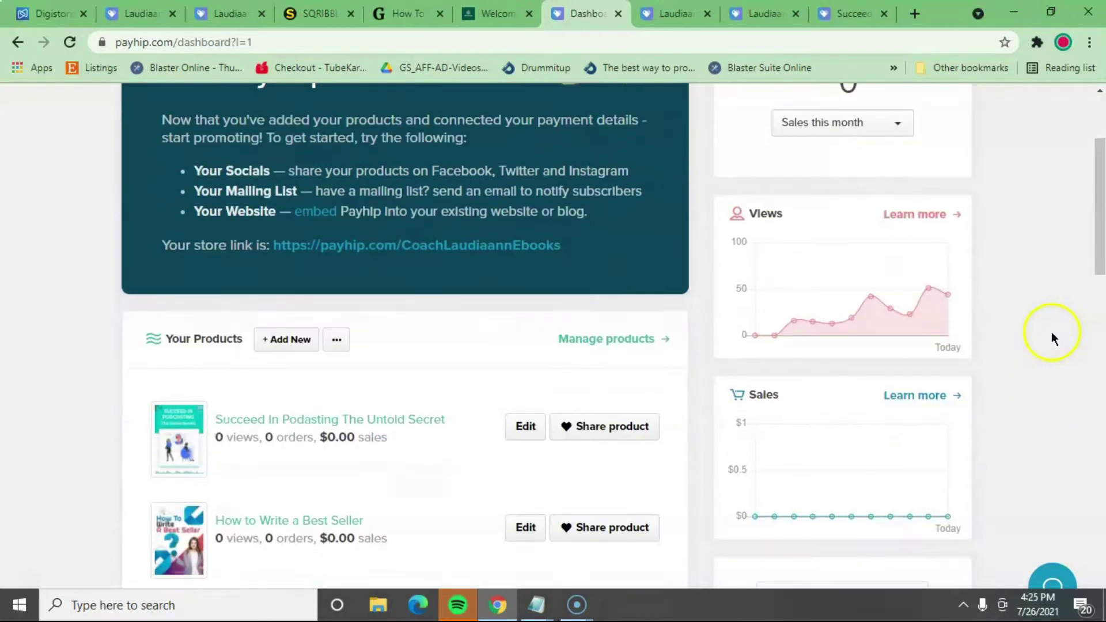
{"action": "scroll", "coordinate": [1052, 333], "scroll_direction": "down", "scroll_amount": 4}
{"action": "scroll", "coordinate": [447, 386], "scroll_direction": "down", "scroll_amount": 10}
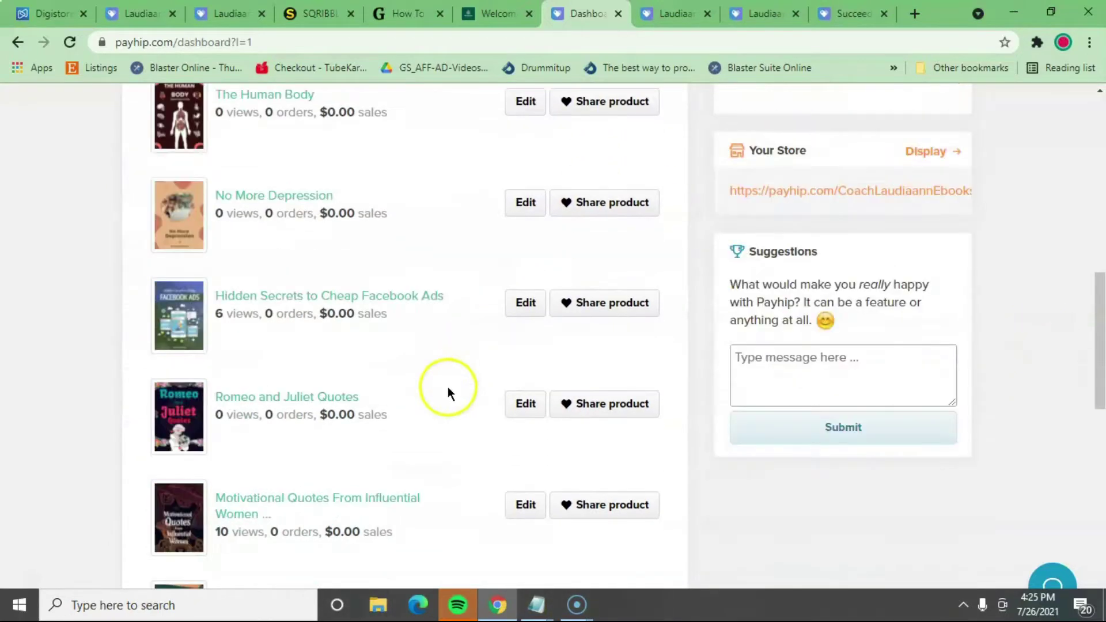
{"action": "scroll", "coordinate": [448, 387], "scroll_direction": "up", "scroll_amount": 2}
{"action": "scroll", "coordinate": [450, 395], "scroll_direction": "up", "scroll_amount": 3}
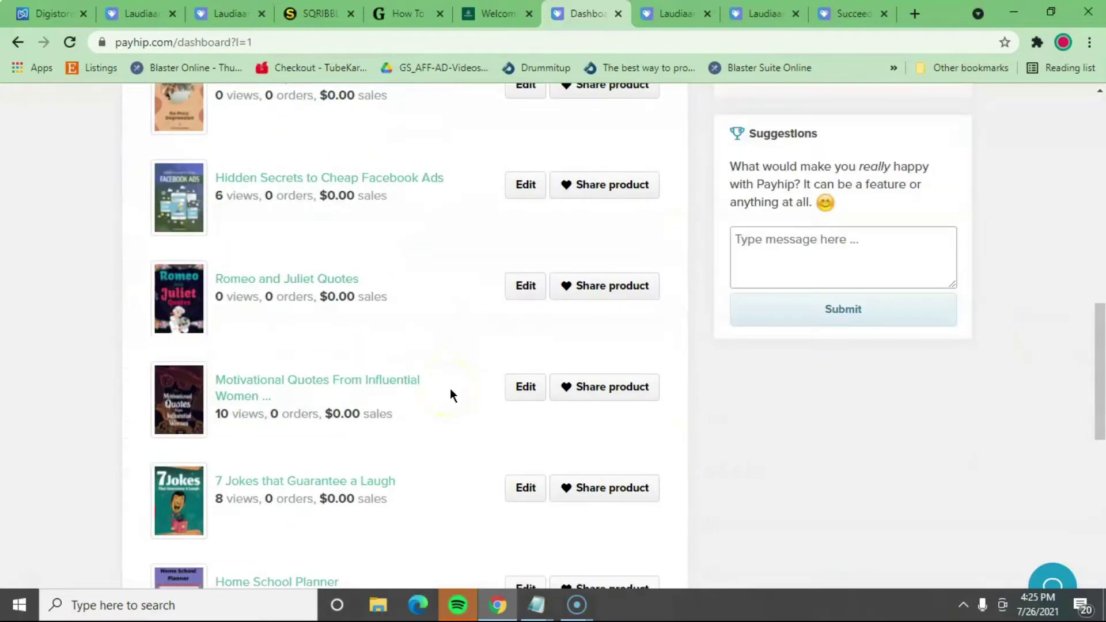
{"action": "scroll", "coordinate": [454, 403], "scroll_direction": "down", "scroll_amount": 5}
{"action": "scroll", "coordinate": [455, 459], "scroll_direction": "up", "scroll_amount": 20}
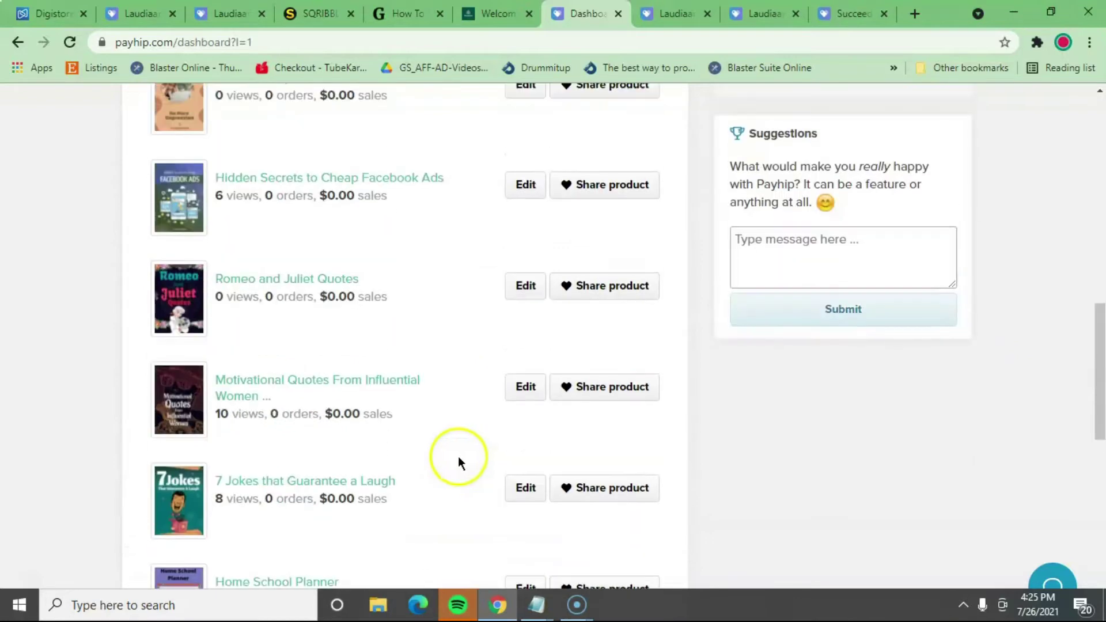
{"action": "scroll", "coordinate": [471, 461], "scroll_direction": "down", "scroll_amount": 8}
{"action": "scroll", "coordinate": [471, 458], "scroll_direction": "down", "scroll_amount": 8}
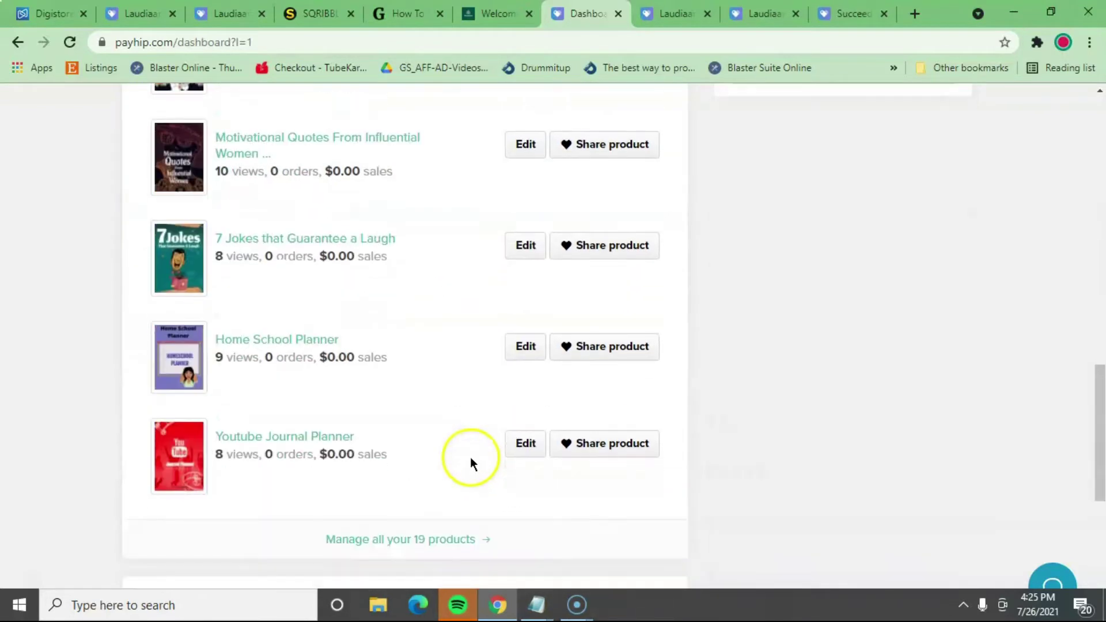
{"action": "scroll", "coordinate": [472, 457], "scroll_direction": "up", "scroll_amount": 12}
{"action": "scroll", "coordinate": [467, 439], "scroll_direction": "up", "scroll_amount": 6}
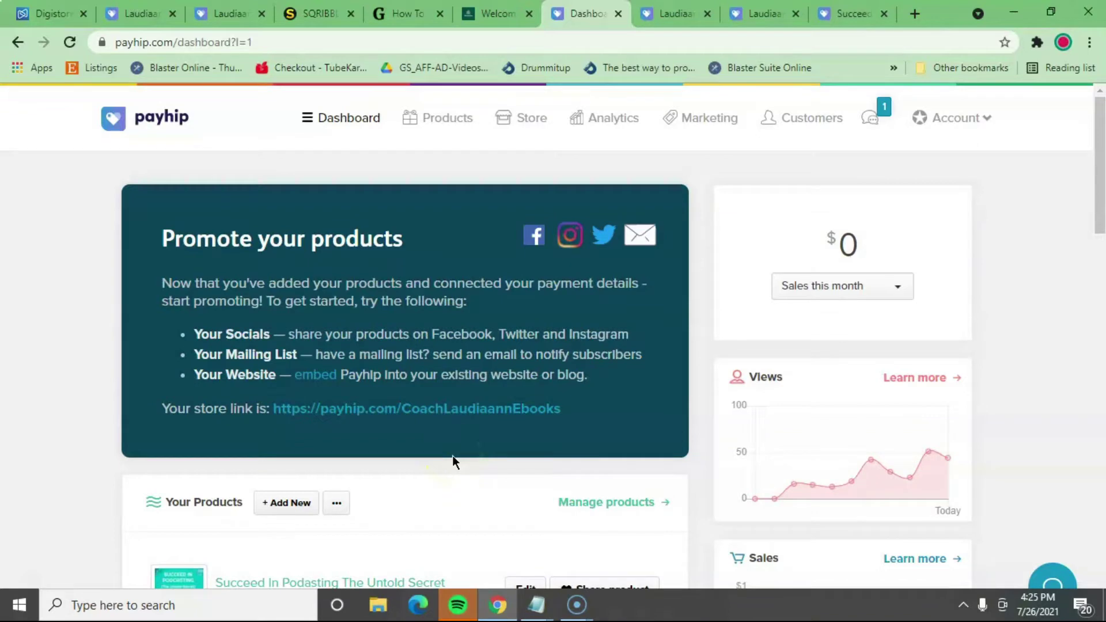
Step: Open the 'Succeed In Podasting The Untold Secret' product page and its $12.00 purchase dialog
{"action": "left_click", "coordinate": [437, 124]}
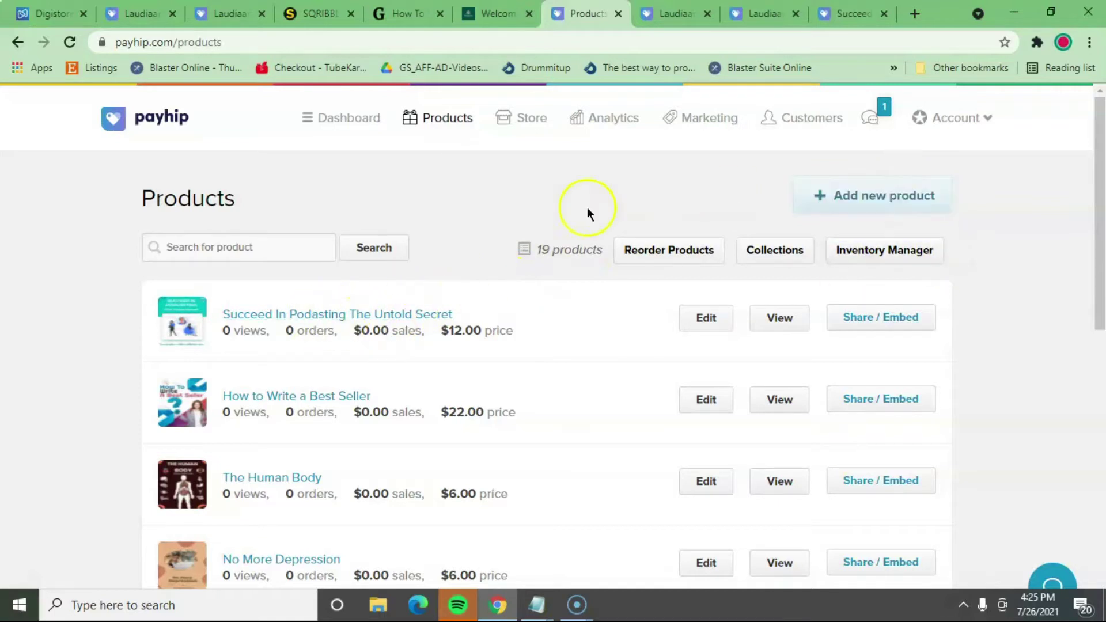
{"action": "left_click", "coordinate": [339, 316]}
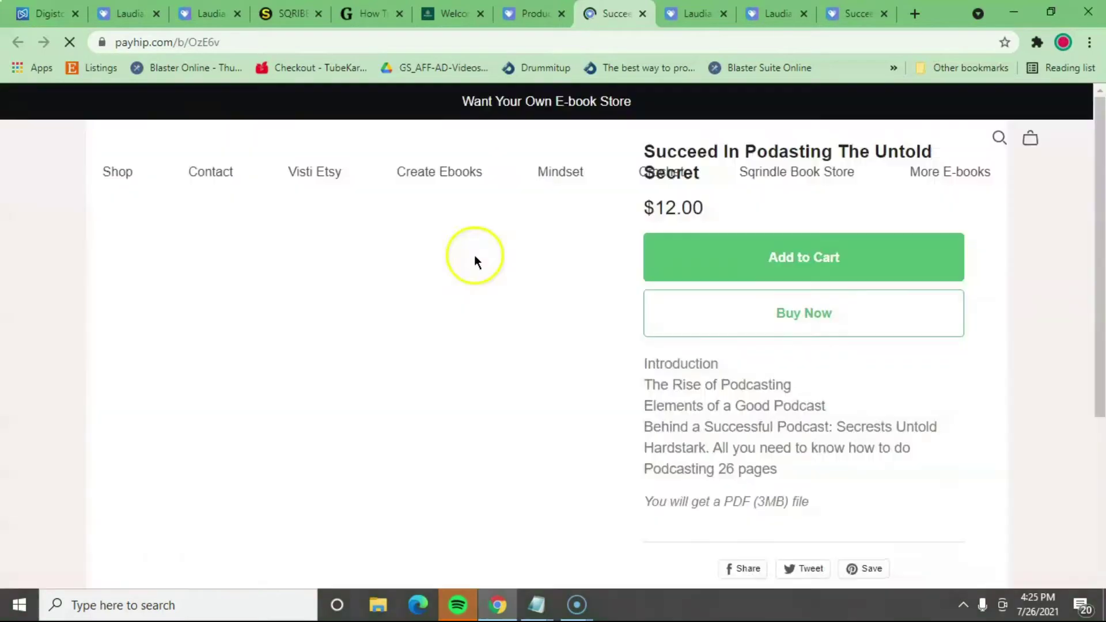
{"action": "scroll", "coordinate": [870, 216], "scroll_direction": "down", "scroll_amount": 6}
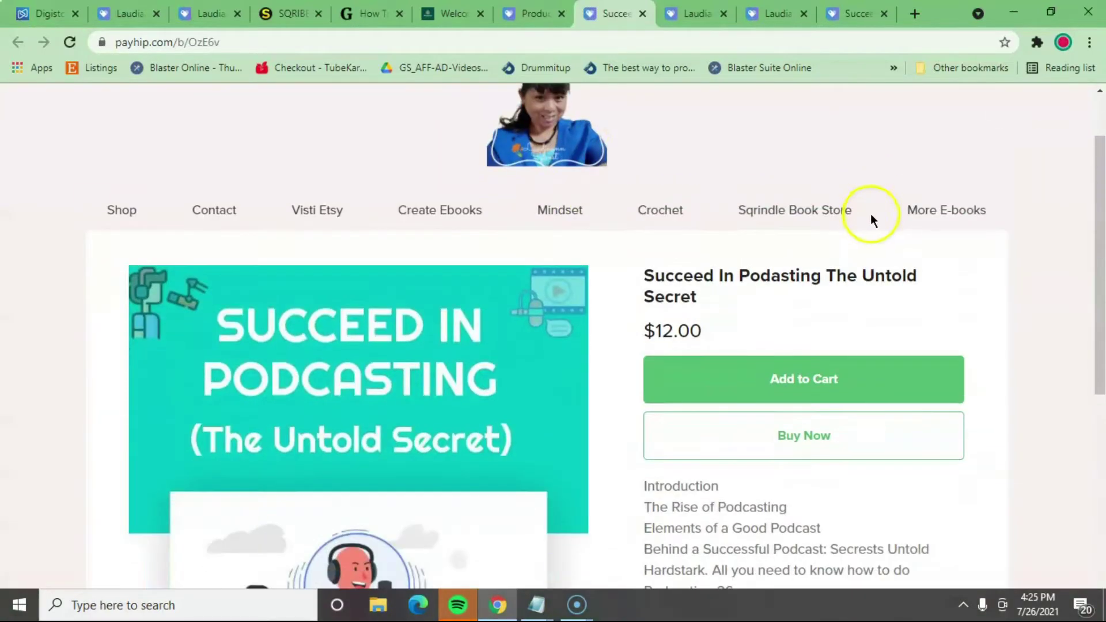
{"action": "scroll", "coordinate": [1027, 227], "scroll_direction": "up", "scroll_amount": 3}
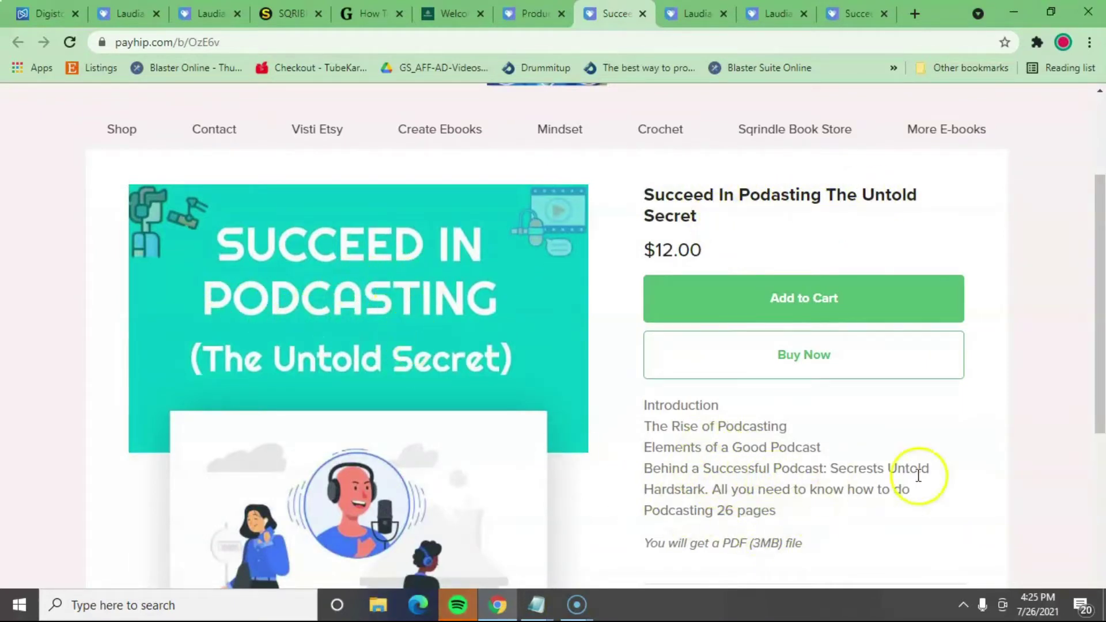
{"action": "left_click", "coordinate": [796, 357]}
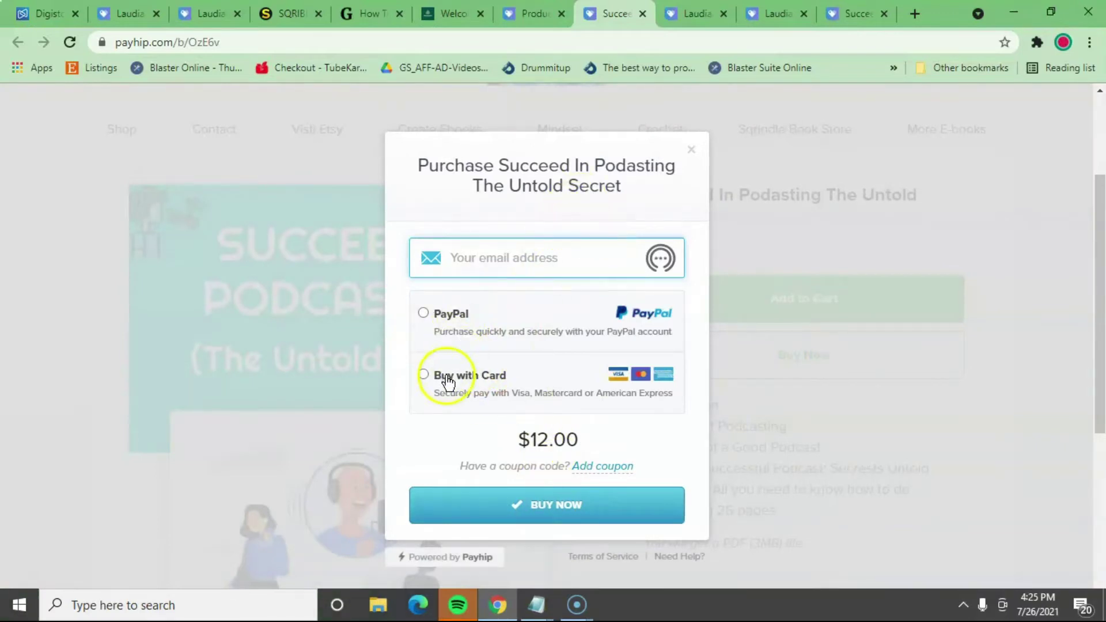
{"action": "left_click", "coordinate": [605, 469]}
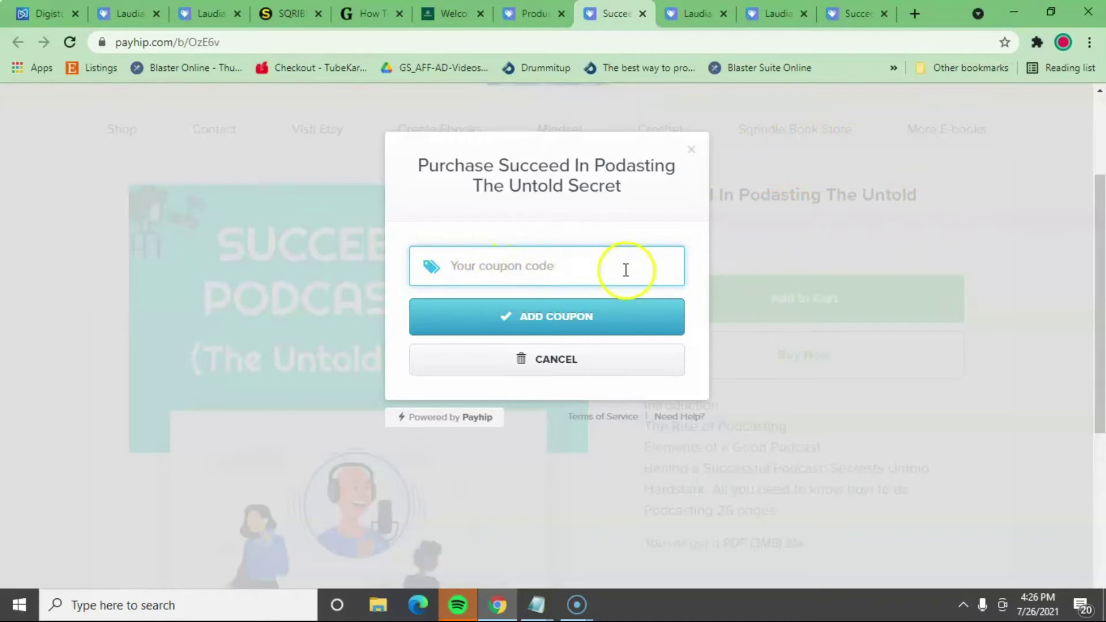
{"action": "left_click", "coordinate": [560, 364]}
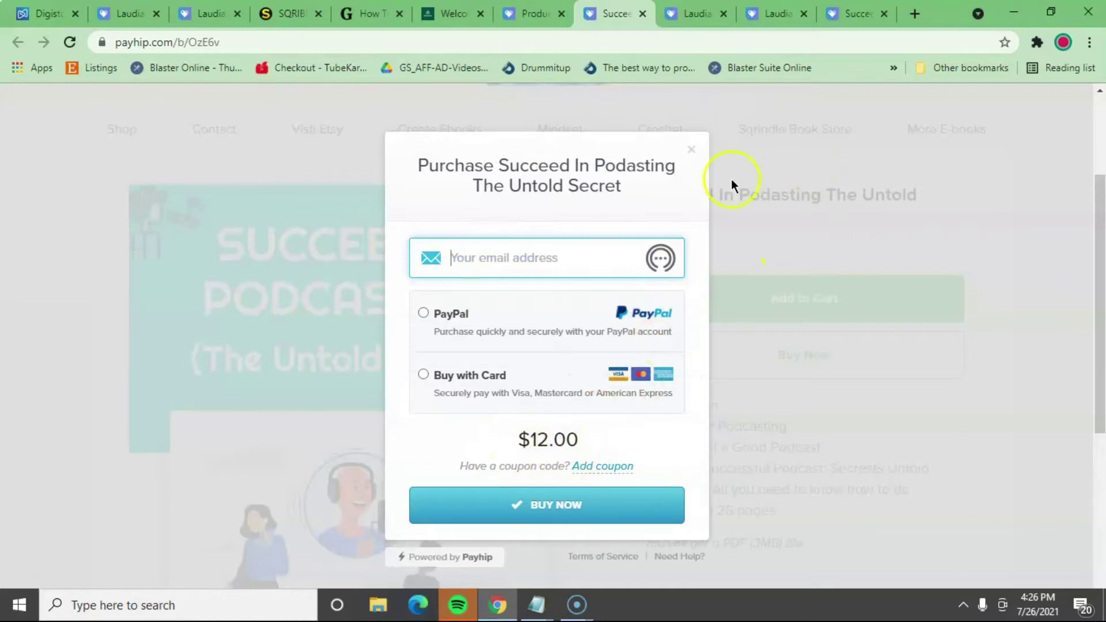
{"action": "left_click", "coordinate": [688, 150]}
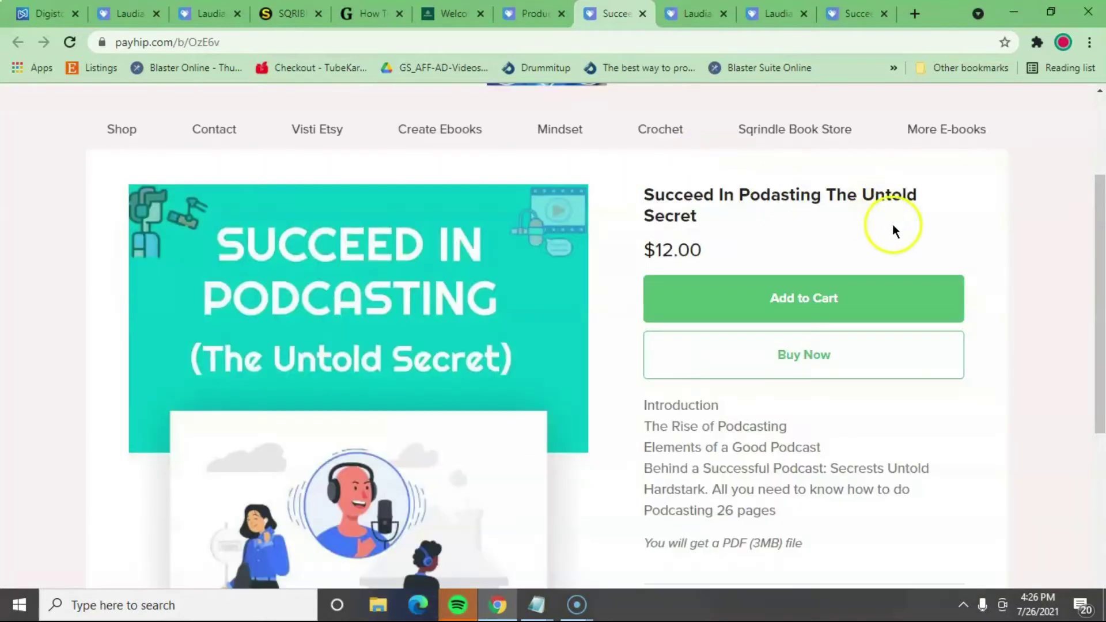
{"action": "scroll", "coordinate": [1022, 206], "scroll_direction": "up", "scroll_amount": 3}
{"action": "scroll", "coordinate": [1027, 212], "scroll_direction": "down", "scroll_amount": 9}
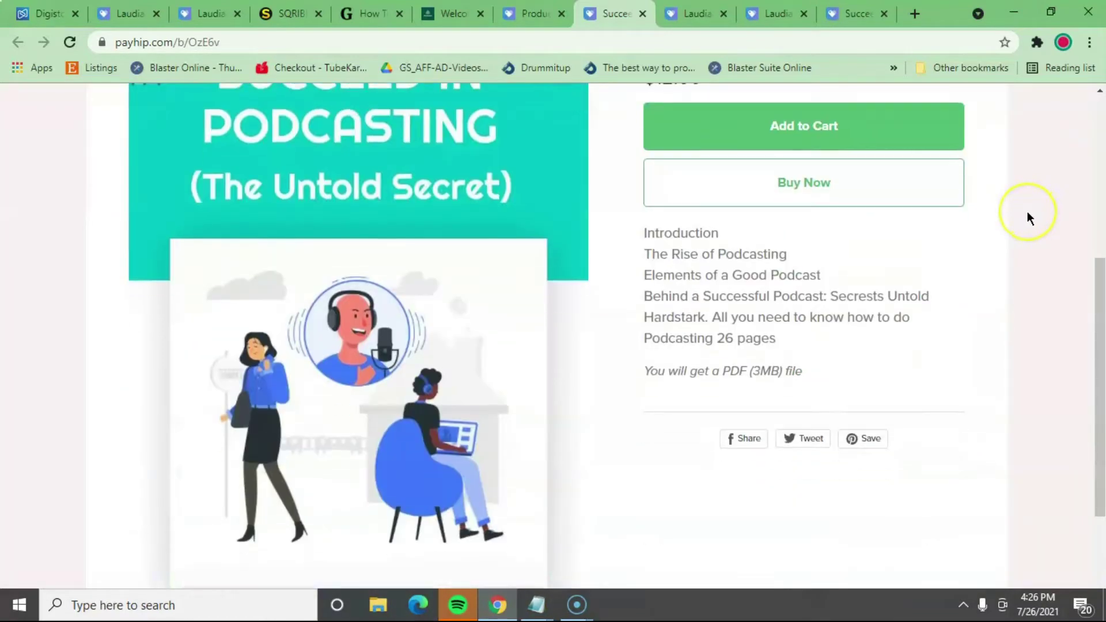
{"action": "scroll", "coordinate": [1027, 212], "scroll_direction": "up", "scroll_amount": 9}
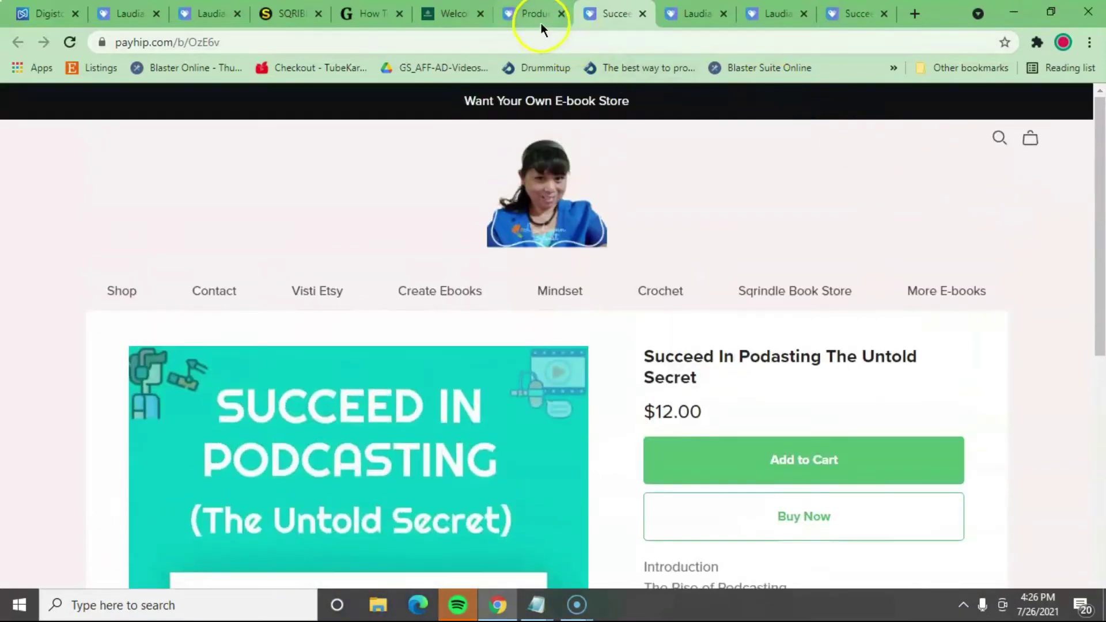
{"action": "left_click", "coordinate": [540, 23]}
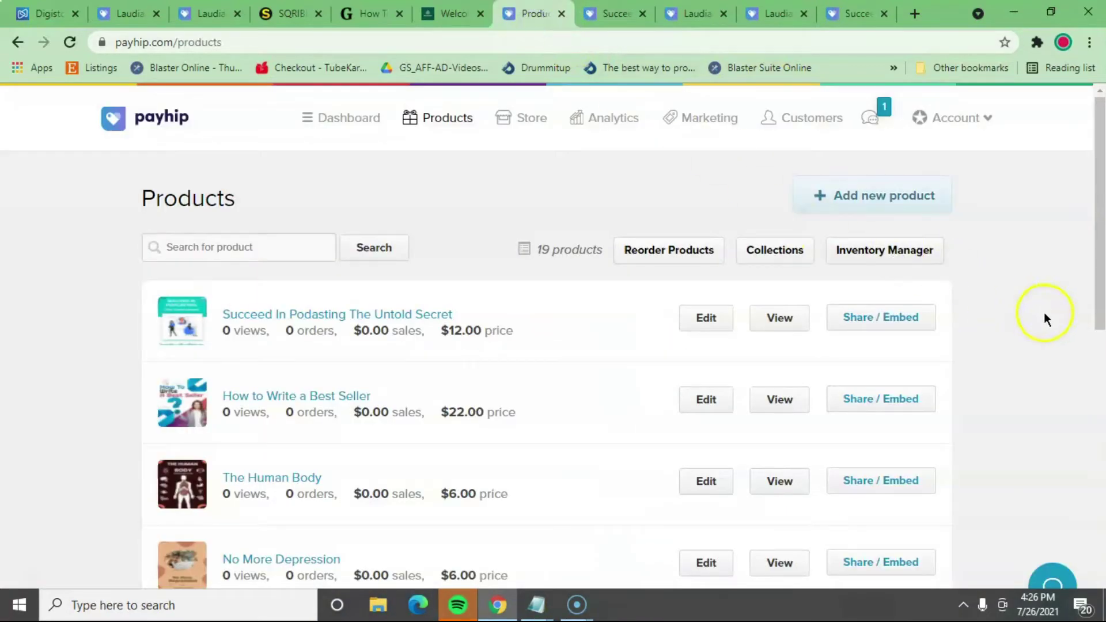
Step: Add a new product and choose the digital product type
{"action": "left_click", "coordinate": [873, 202]}
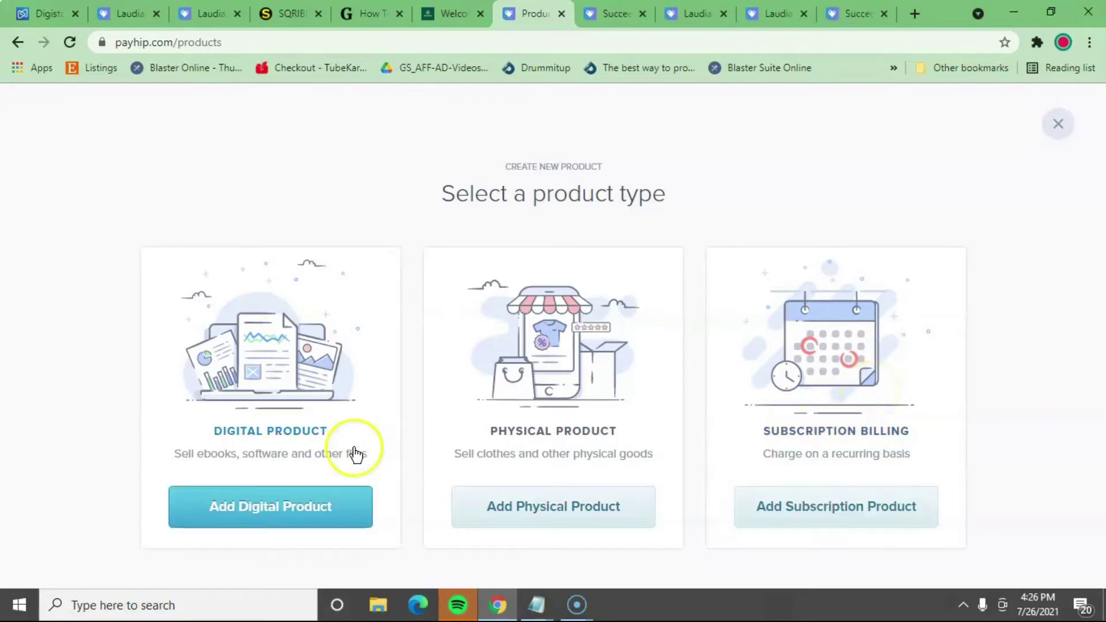
{"action": "left_click", "coordinate": [254, 509]}
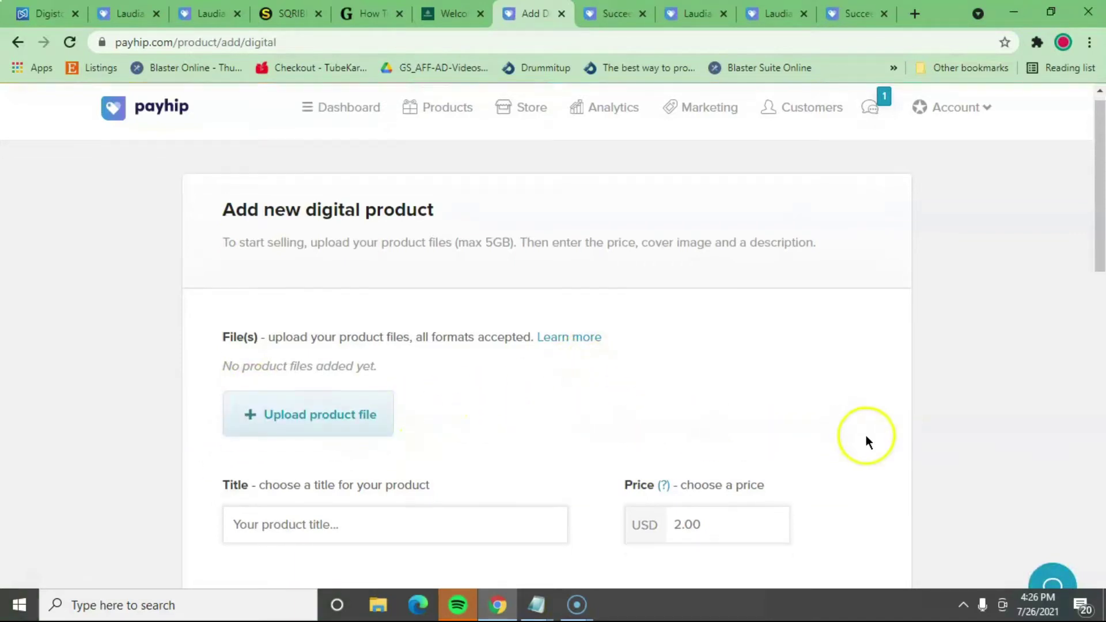
Step: Review the digital product form's file, title, price, cover, description and visibility sections, then return to the live ebook page
{"action": "scroll", "coordinate": [866, 438], "scroll_direction": "down", "scroll_amount": 3}
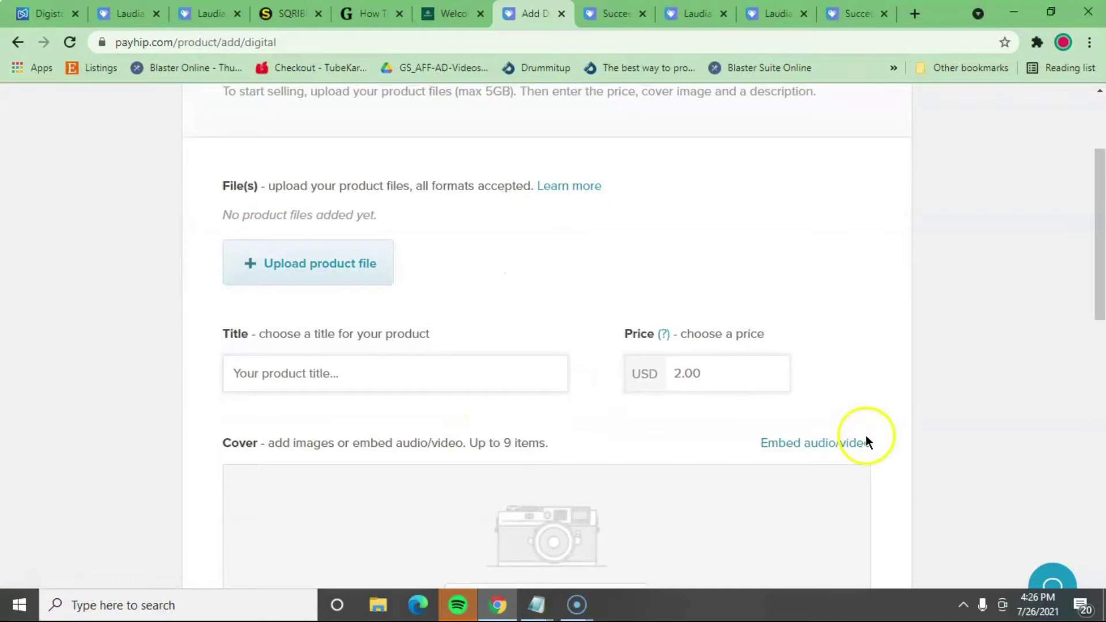
{"action": "left_click", "coordinate": [364, 270]}
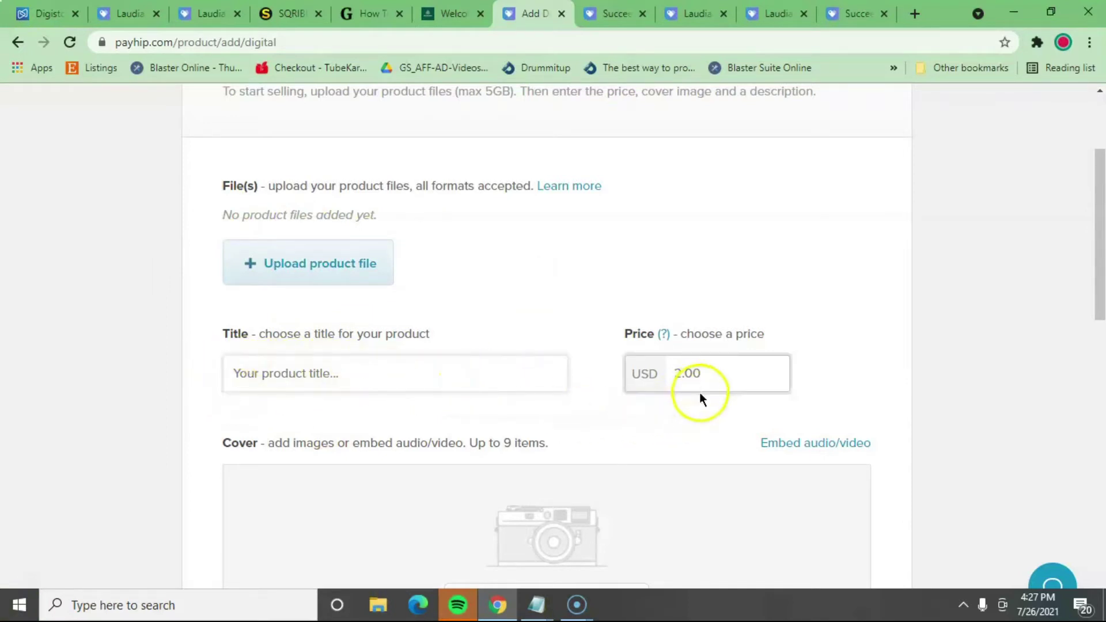
{"action": "scroll", "coordinate": [669, 561], "scroll_direction": "down", "scroll_amount": 3}
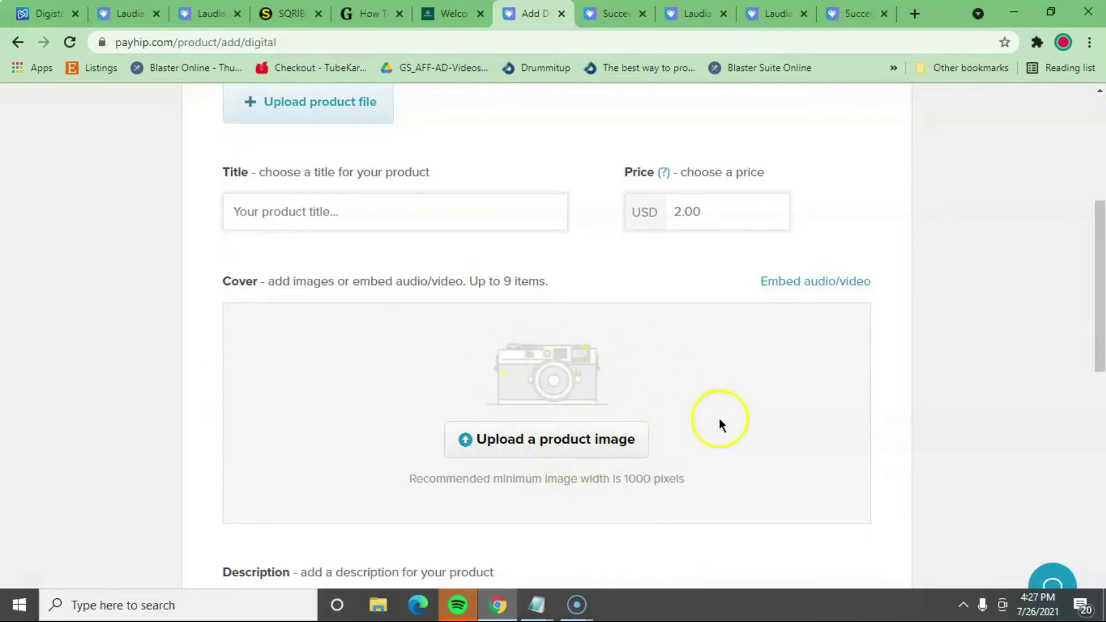
{"action": "scroll", "coordinate": [718, 419], "scroll_direction": "down", "scroll_amount": 3}
{"action": "scroll", "coordinate": [719, 419], "scroll_direction": "down", "scroll_amount": 3}
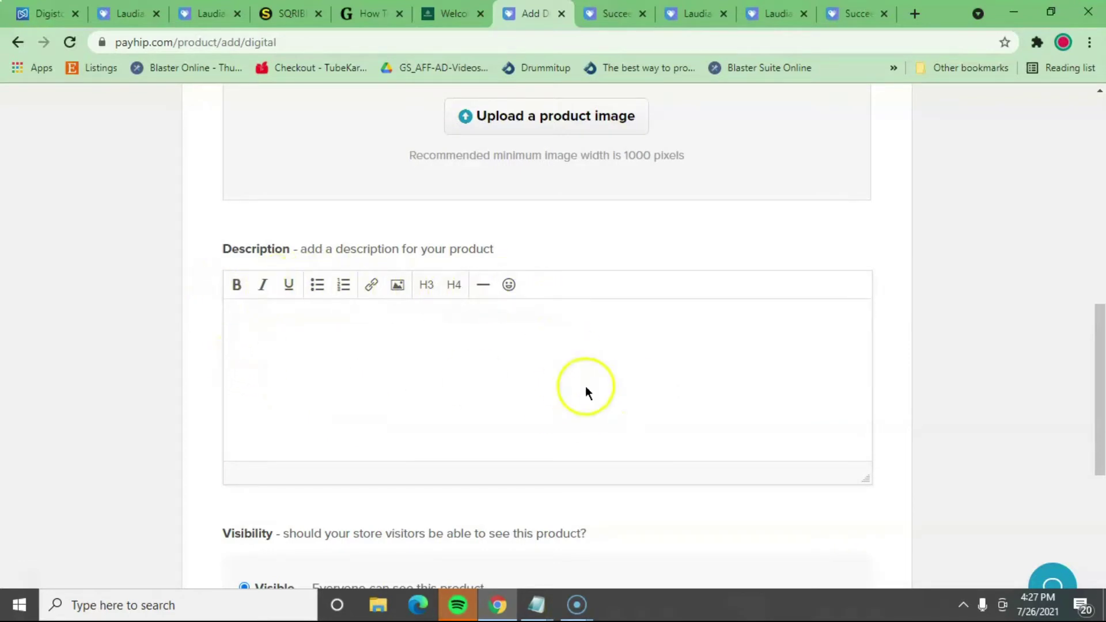
{"action": "scroll", "coordinate": [589, 391], "scroll_direction": "down", "scroll_amount": 7}
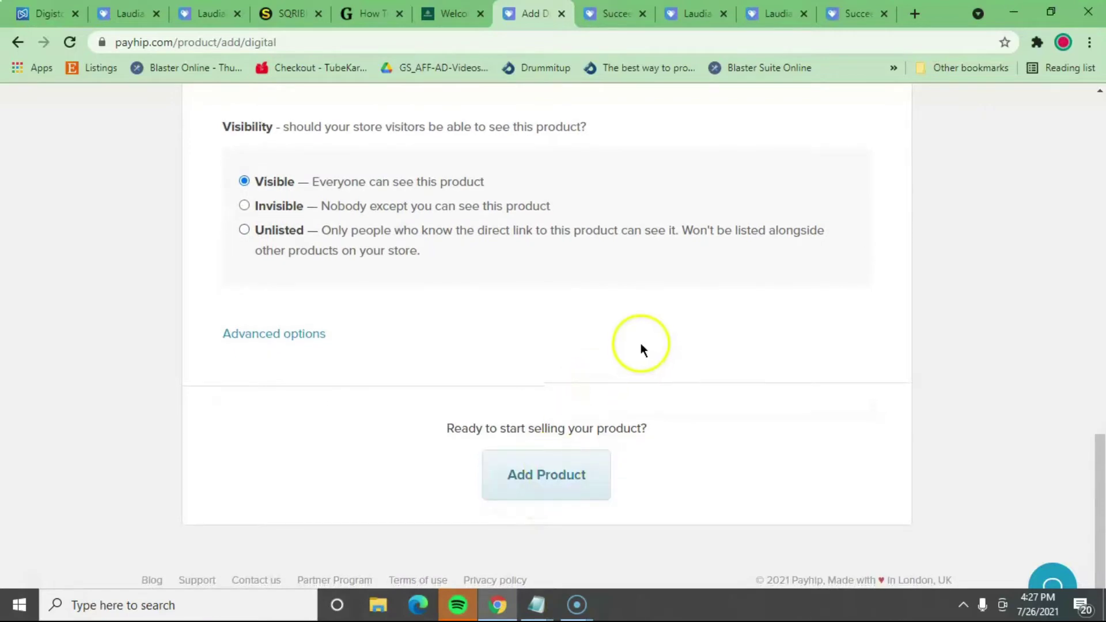
{"action": "scroll", "coordinate": [619, 344], "scroll_direction": "up", "scroll_amount": 4}
{"action": "scroll", "coordinate": [619, 345], "scroll_direction": "up", "scroll_amount": 13}
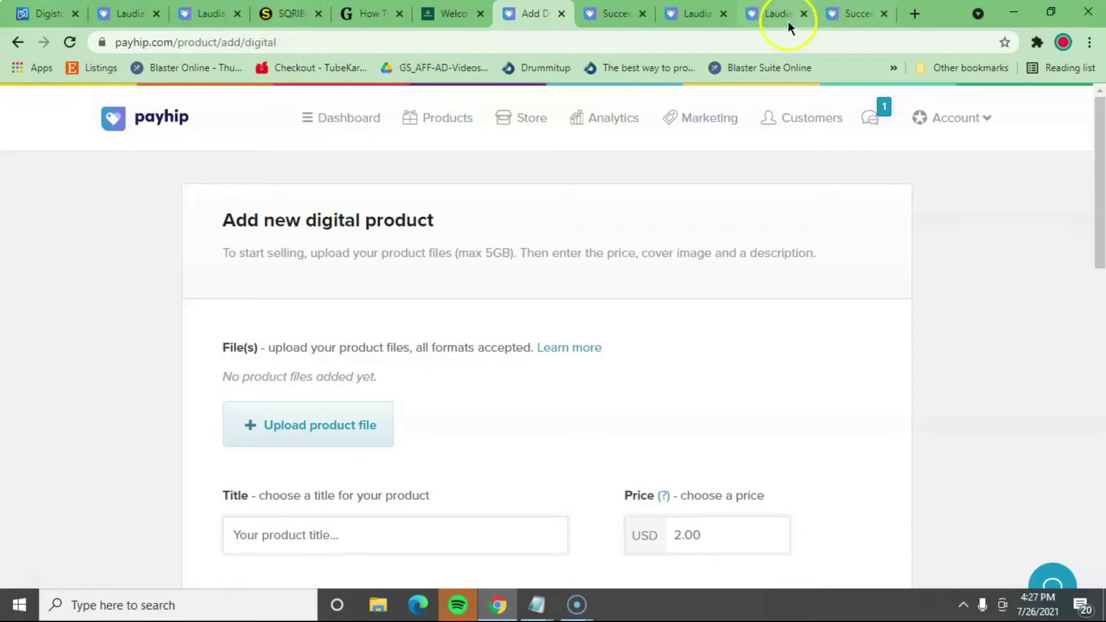
{"action": "left_click", "coordinate": [612, 13]}
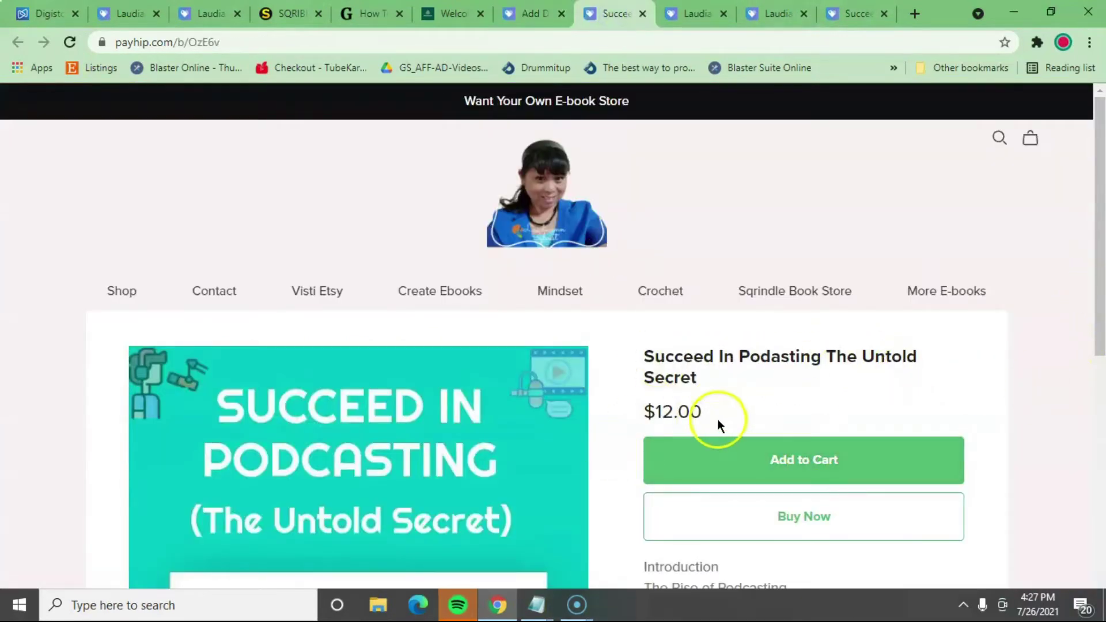
Step: Scroll through the live podcasting ebook page and follow its More E-books link
{"action": "scroll", "coordinate": [526, 397], "scroll_direction": "down", "scroll_amount": 8}
{"action": "scroll", "coordinate": [635, 409], "scroll_direction": "down", "scroll_amount": 1}
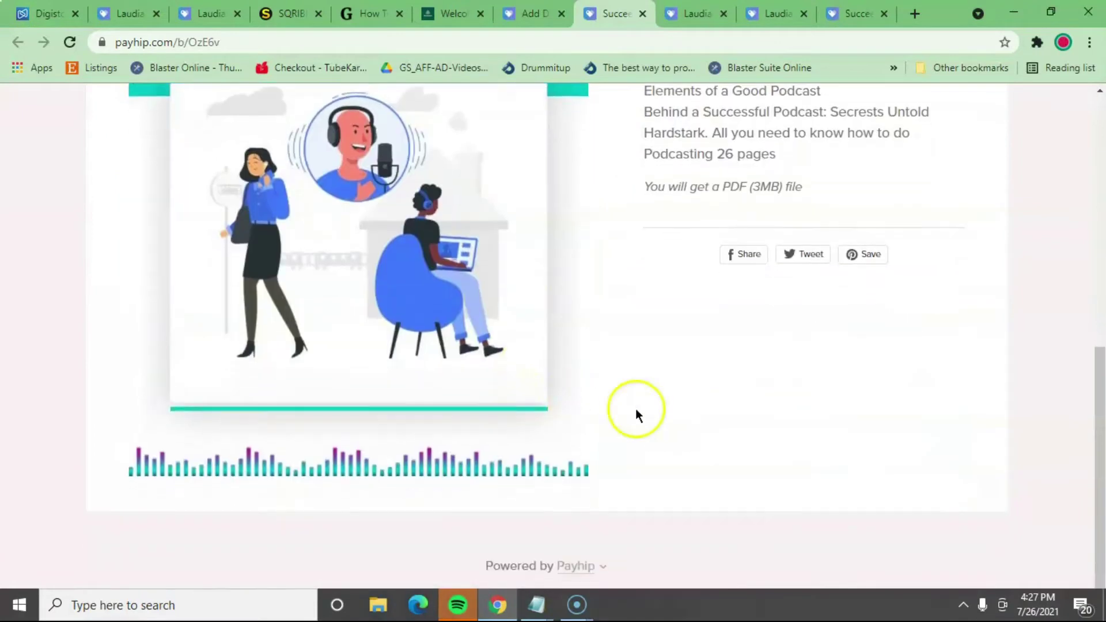
{"action": "scroll", "coordinate": [748, 513], "scroll_direction": "up", "scroll_amount": 4}
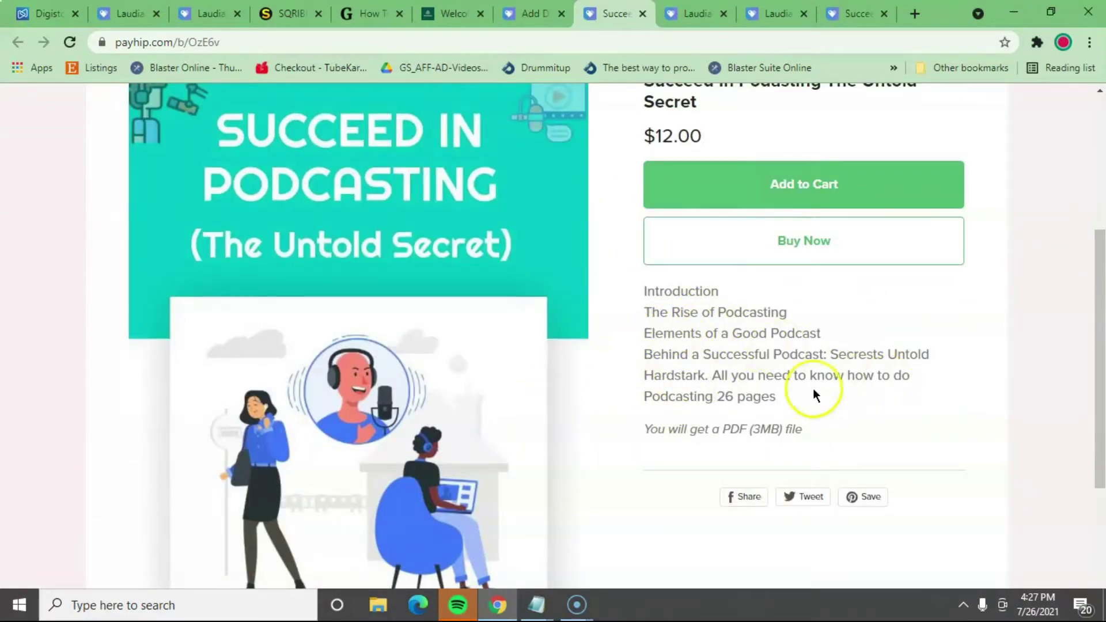
{"action": "scroll", "coordinate": [921, 442], "scroll_direction": "up", "scroll_amount": 4}
{"action": "scroll", "coordinate": [921, 441], "scroll_direction": "up", "scroll_amount": 1}
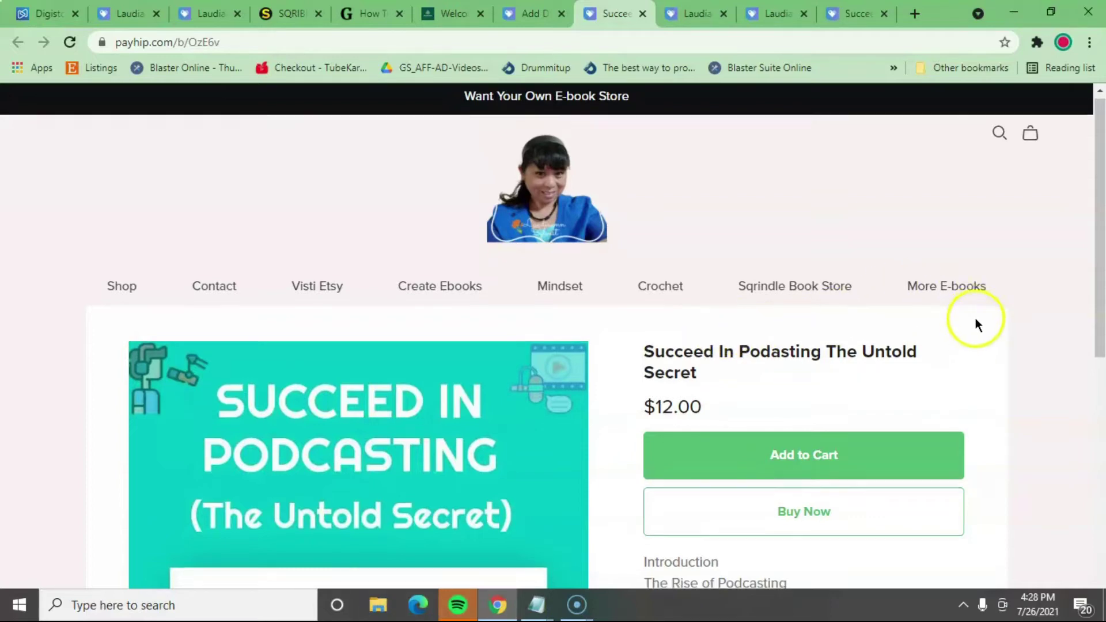
{"action": "scroll", "coordinate": [979, 314], "scroll_direction": "down", "scroll_amount": 3}
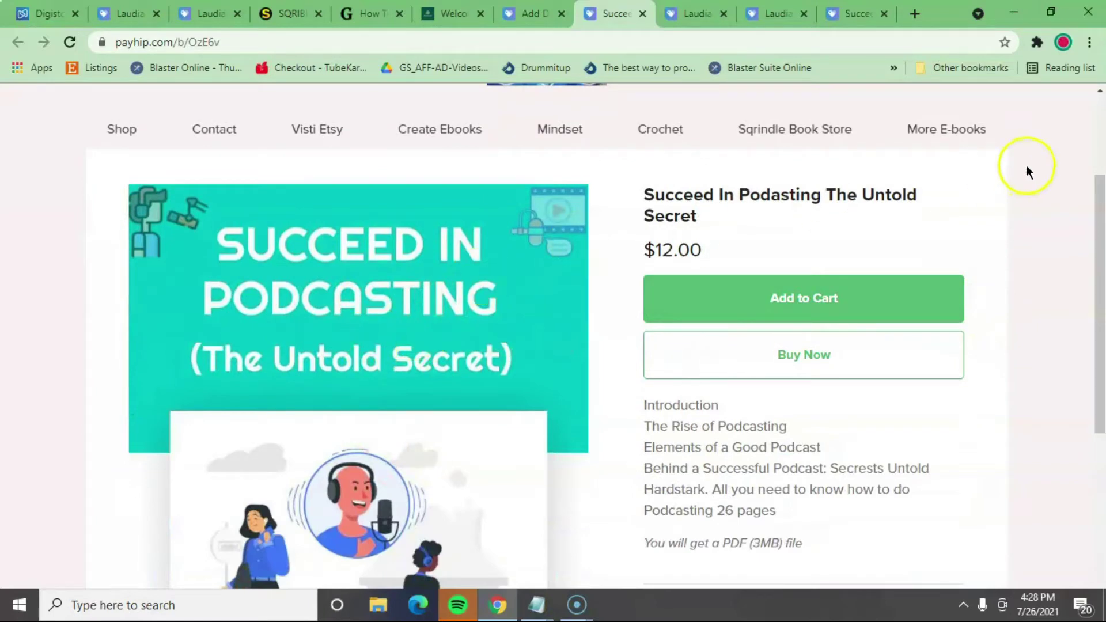
{"action": "scroll", "coordinate": [1028, 168], "scroll_direction": "up", "scroll_amount": 1}
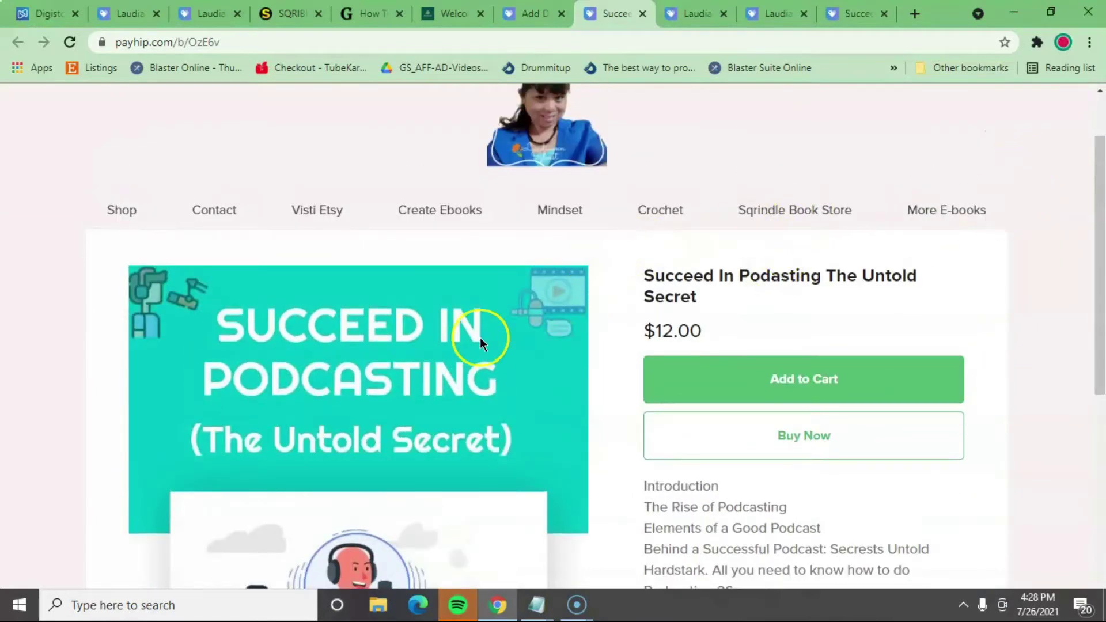
{"action": "left_click", "coordinate": [932, 211]}
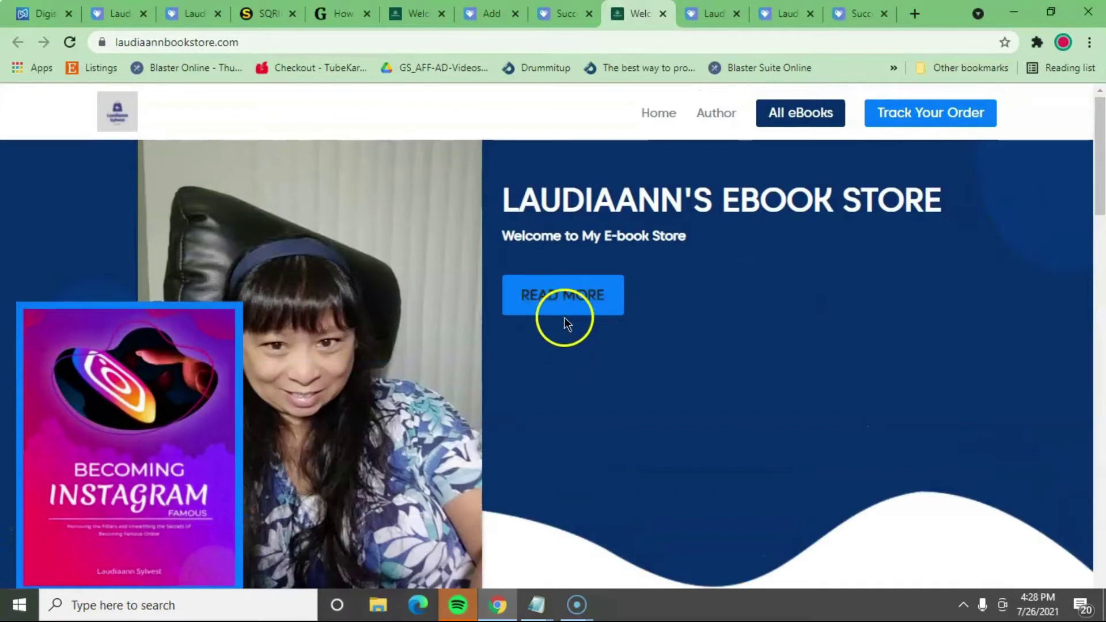
Step: Browse the ebook store homepage and open the 'Becoming Instagram Famous' details page
{"action": "scroll", "coordinate": [669, 261], "scroll_direction": "down", "scroll_amount": 8}
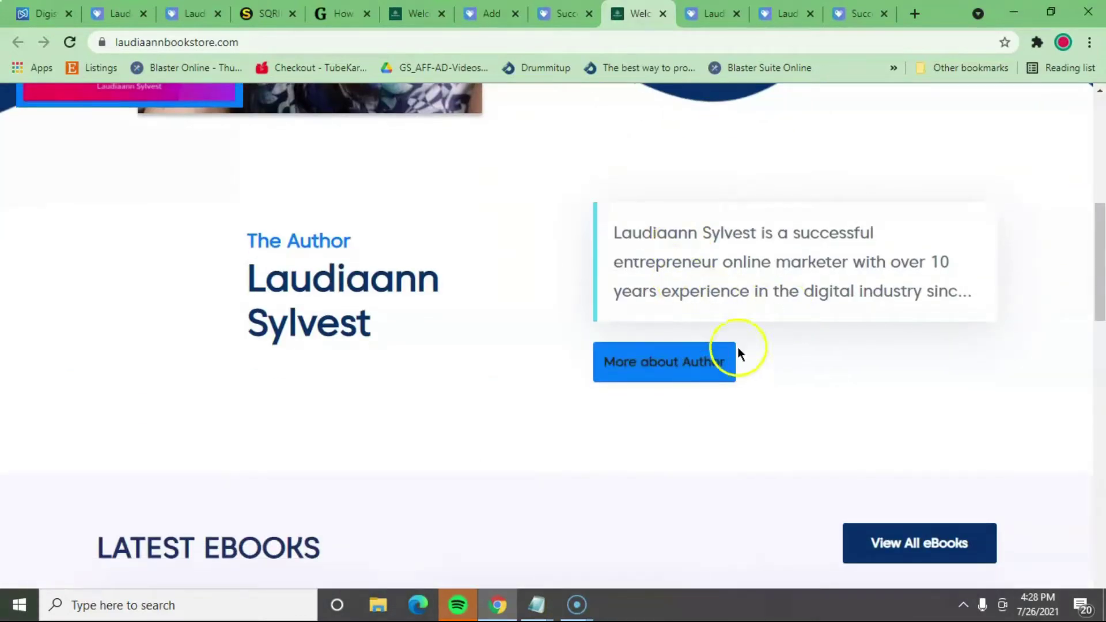
{"action": "scroll", "coordinate": [1091, 115], "scroll_direction": "up", "scroll_amount": 5}
{"action": "scroll", "coordinate": [1098, 115], "scroll_direction": "down", "scroll_amount": 3}
{"action": "scroll", "coordinate": [749, 149], "scroll_direction": "up", "scroll_amount": 3}
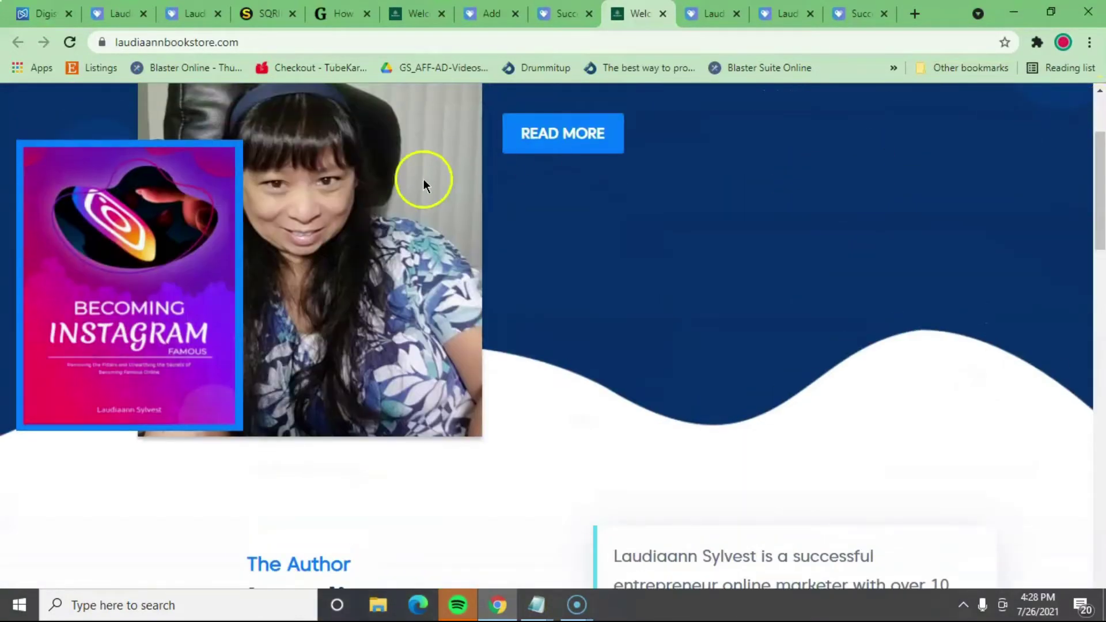
{"action": "scroll", "coordinate": [444, 252], "scroll_direction": "down", "scroll_amount": 12}
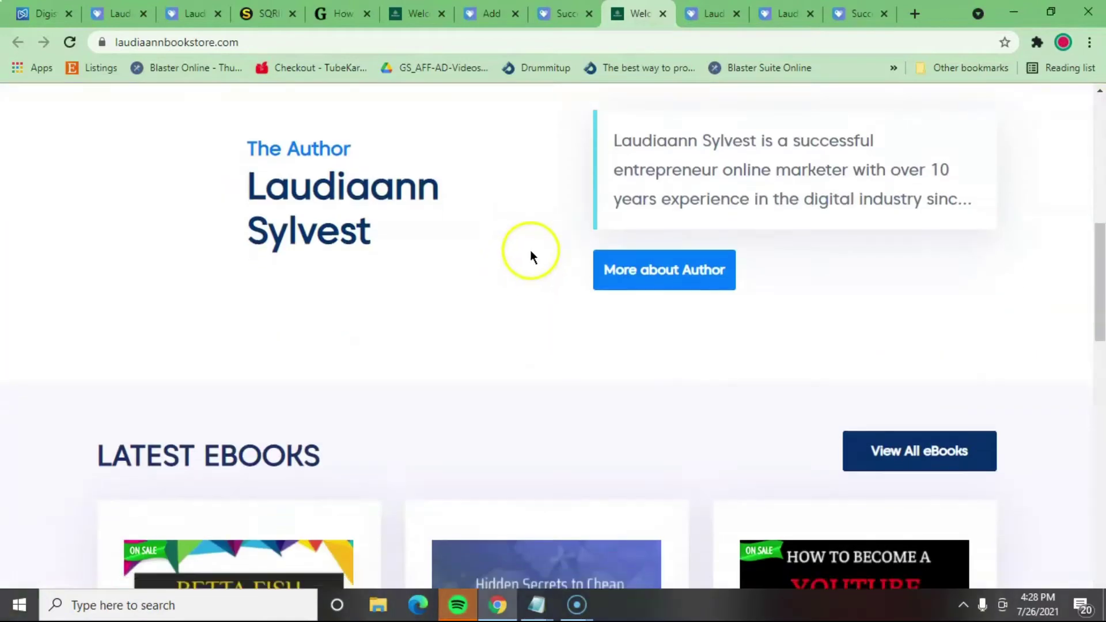
{"action": "scroll", "coordinate": [523, 247], "scroll_direction": "up", "scroll_amount": 2}
{"action": "scroll", "coordinate": [532, 251], "scroll_direction": "up", "scroll_amount": 10}
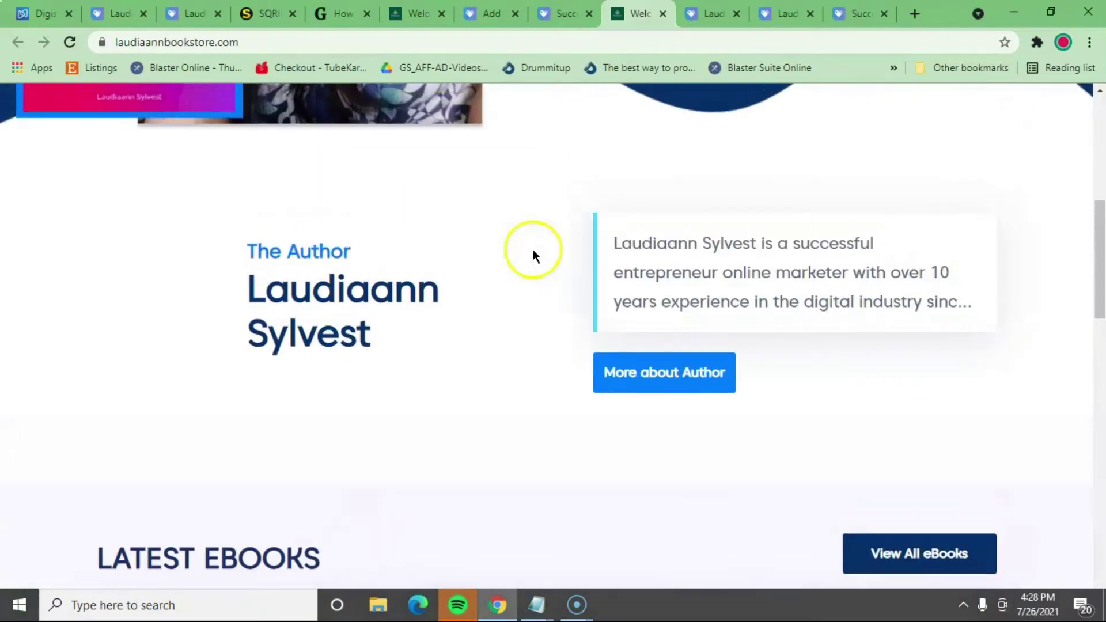
{"action": "scroll", "coordinate": [534, 251], "scroll_direction": "down", "scroll_amount": 12}
{"action": "scroll", "coordinate": [539, 256], "scroll_direction": "down", "scroll_amount": 7}
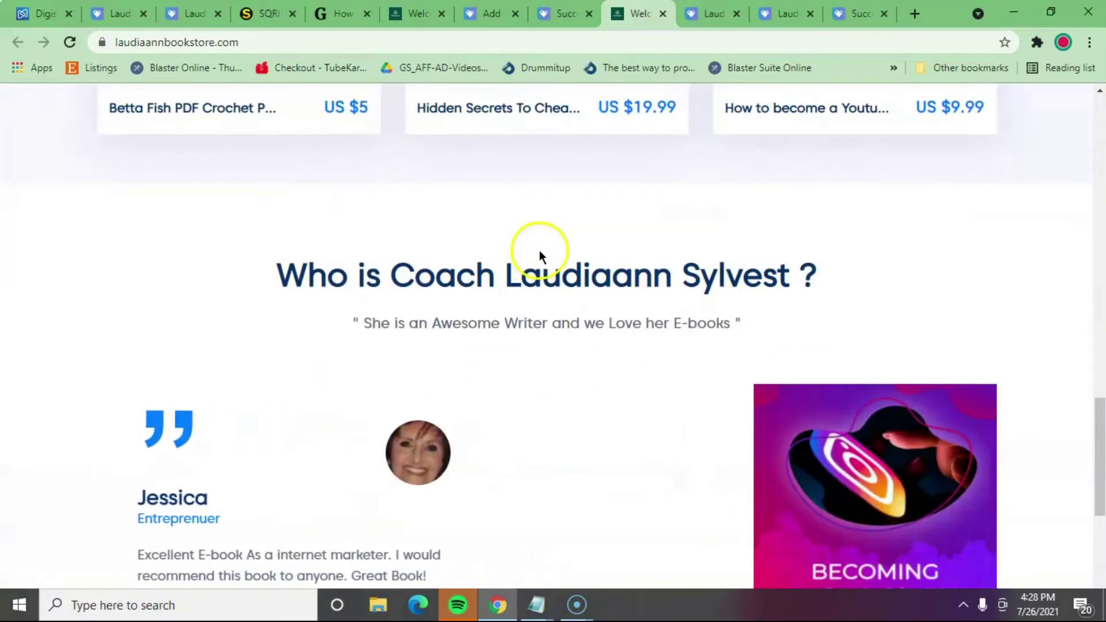
{"action": "scroll", "coordinate": [553, 276], "scroll_direction": "down", "scroll_amount": 5}
{"action": "scroll", "coordinate": [824, 288], "scroll_direction": "up", "scroll_amount": 3}
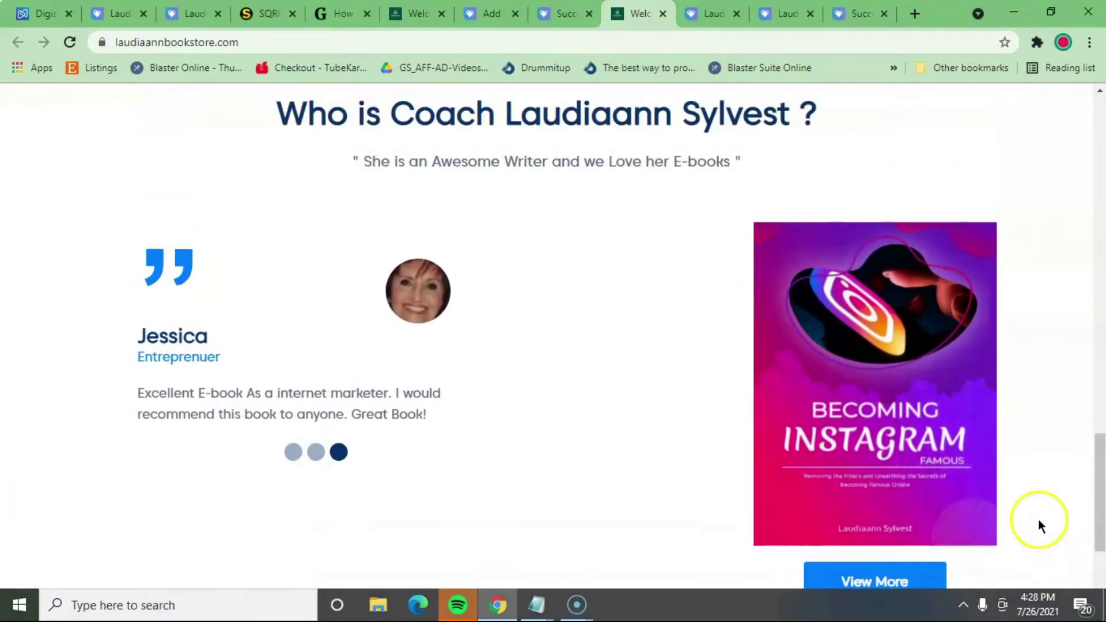
{"action": "scroll", "coordinate": [1038, 521], "scroll_direction": "down", "scroll_amount": 1}
{"action": "left_click", "coordinate": [870, 502]}
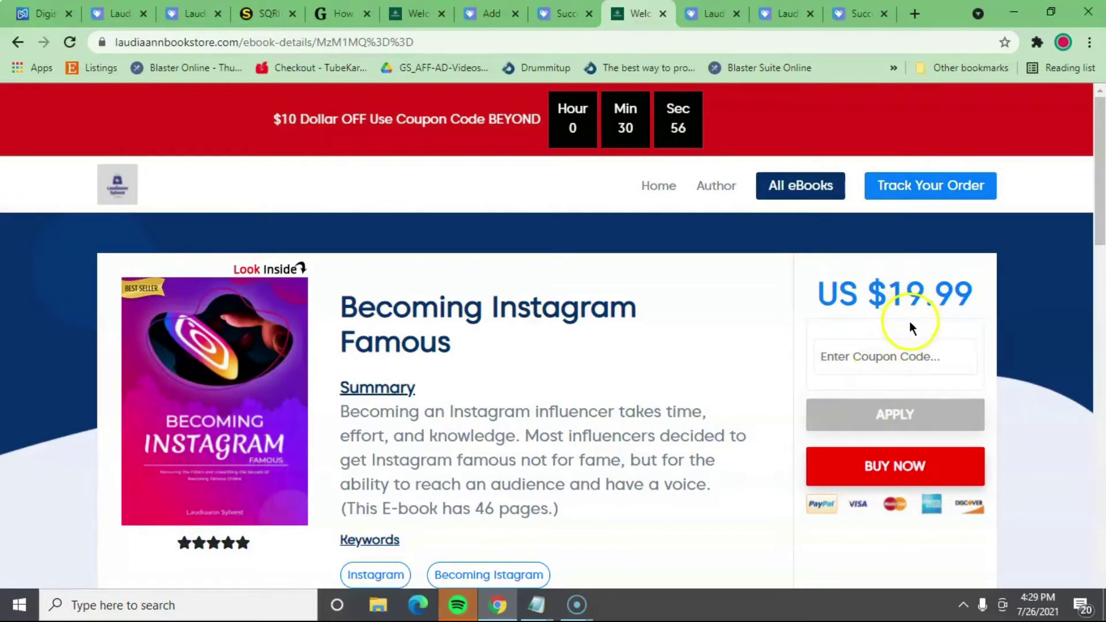
Step: Open the page preview for the 'Becoming Instagram Famous' ebook
{"action": "left_click", "coordinate": [260, 277]}
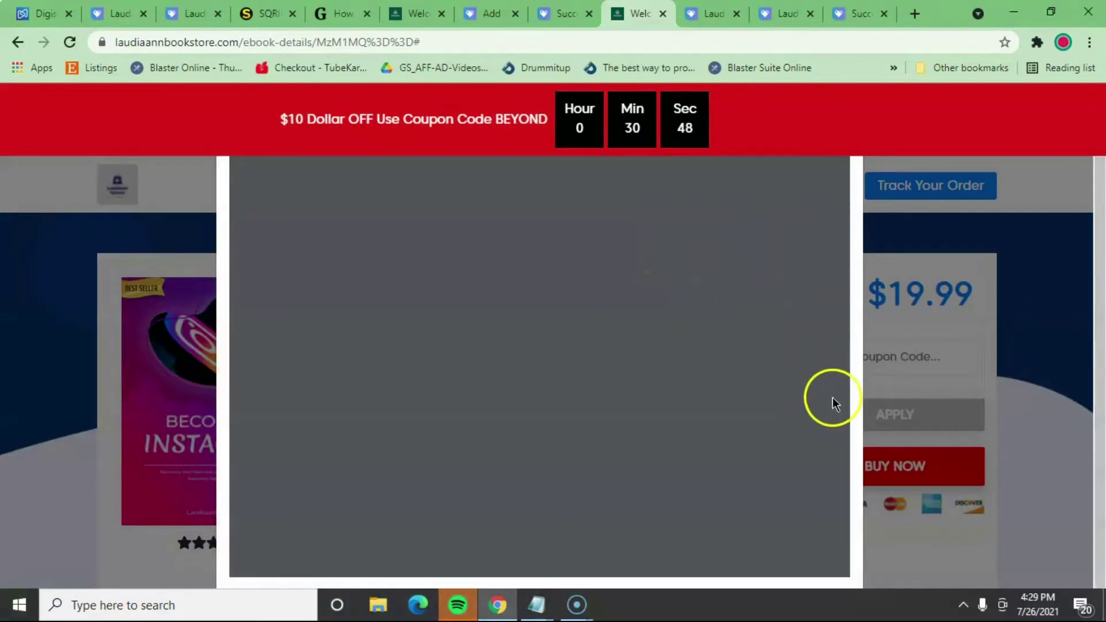
Step: Scroll through the 'Becoming Instagram Famous' ebook page and its preview
{"action": "scroll", "coordinate": [806, 257], "scroll_direction": "down", "scroll_amount": 10}
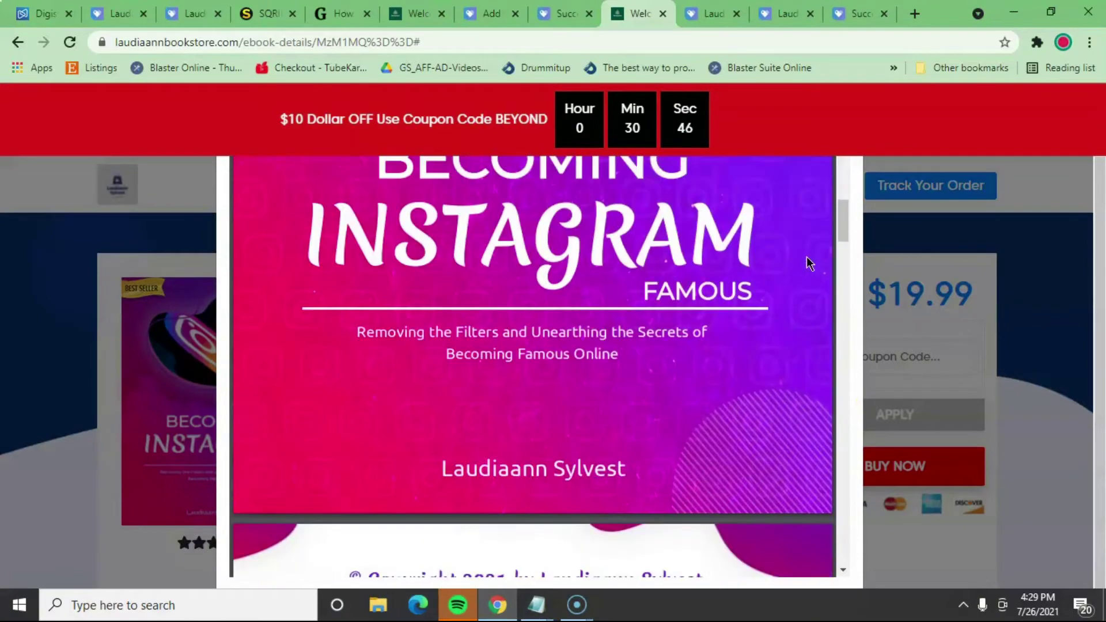
{"action": "scroll", "coordinate": [807, 258], "scroll_direction": "down", "scroll_amount": 15}
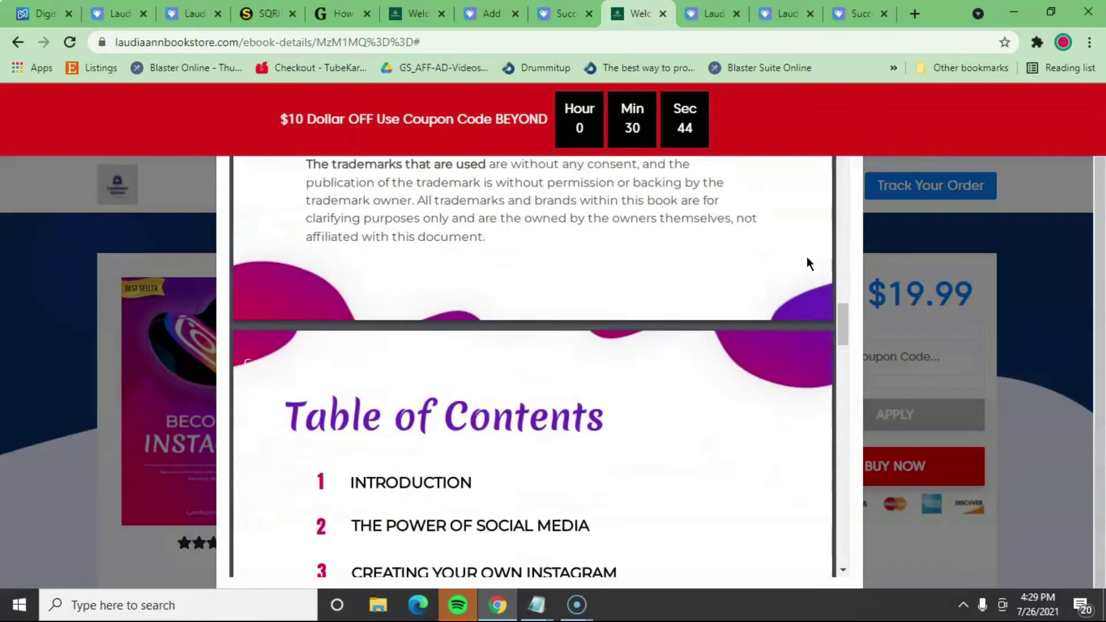
{"action": "scroll", "coordinate": [803, 276], "scroll_direction": "up", "scroll_amount": 6}
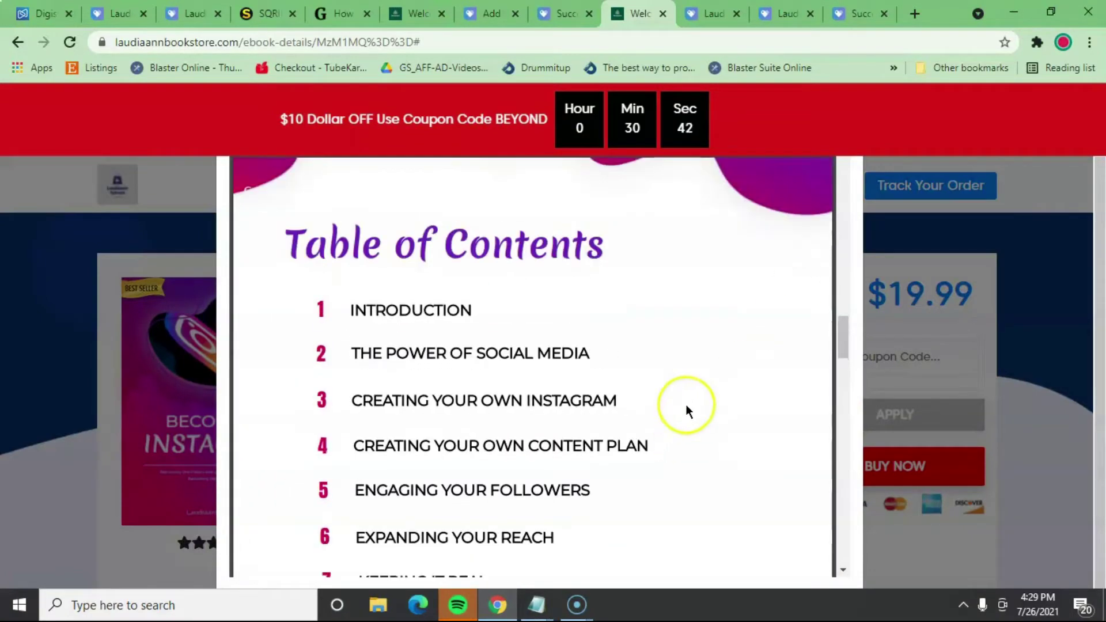
{"action": "scroll", "coordinate": [685, 405], "scroll_direction": "down", "scroll_amount": 4}
{"action": "scroll", "coordinate": [686, 405], "scroll_direction": "up", "scroll_amount": 2}
{"action": "scroll", "coordinate": [686, 405], "scroll_direction": "down", "scroll_amount": 8}
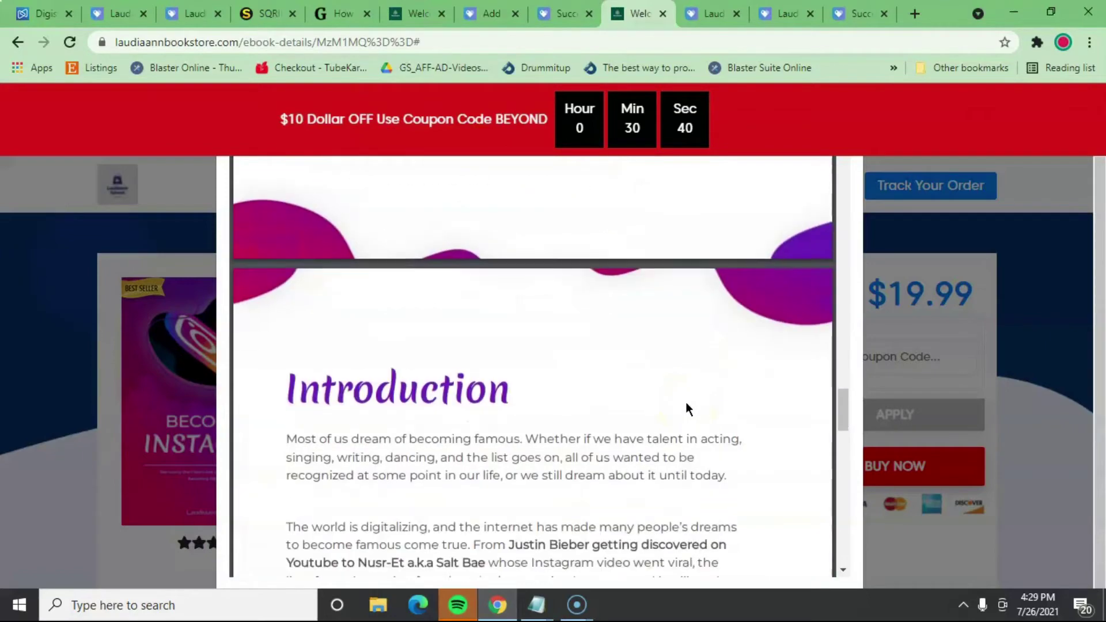
{"action": "scroll", "coordinate": [686, 405], "scroll_direction": "down", "scroll_amount": 10}
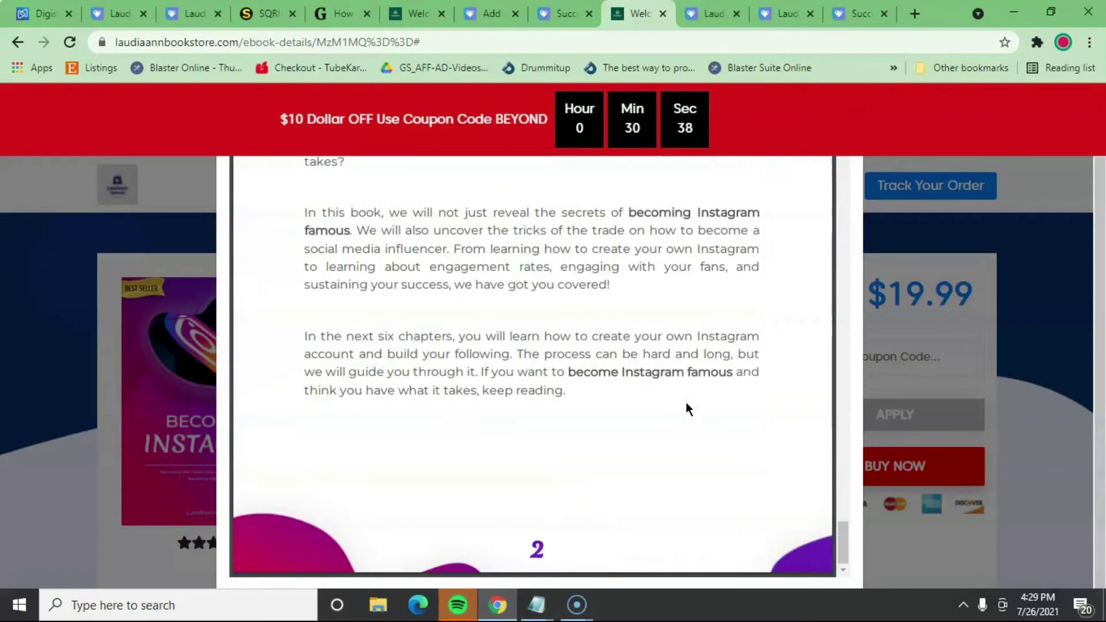
{"action": "scroll", "coordinate": [687, 403], "scroll_direction": "up", "scroll_amount": 10}
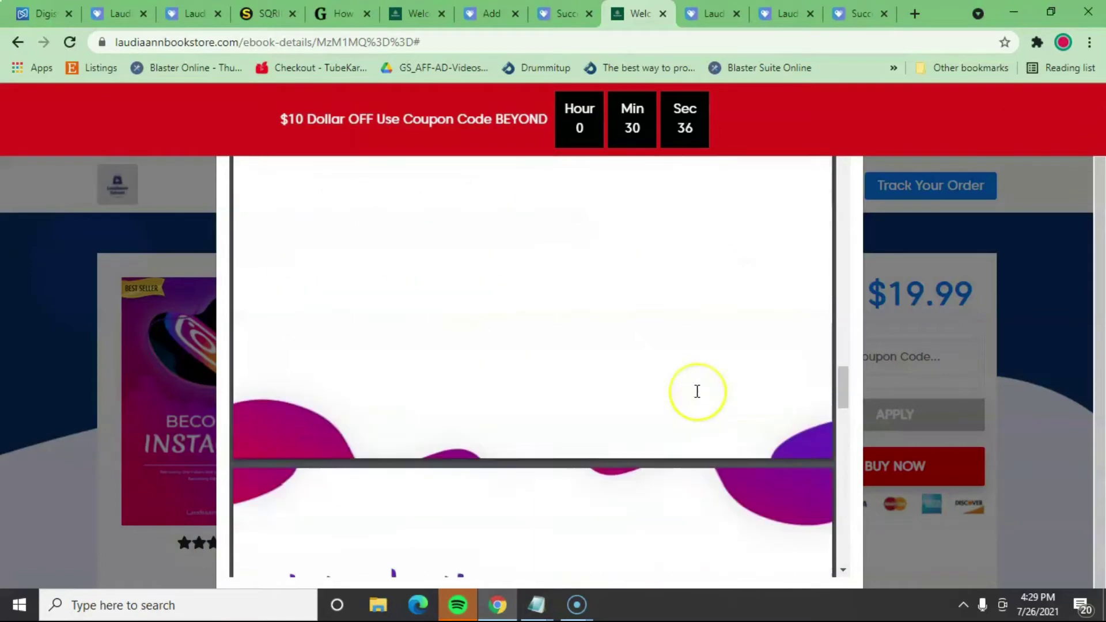
{"action": "scroll", "coordinate": [695, 390], "scroll_direction": "down", "scroll_amount": 9}
{"action": "scroll", "coordinate": [716, 378], "scroll_direction": "up", "scroll_amount": 7}
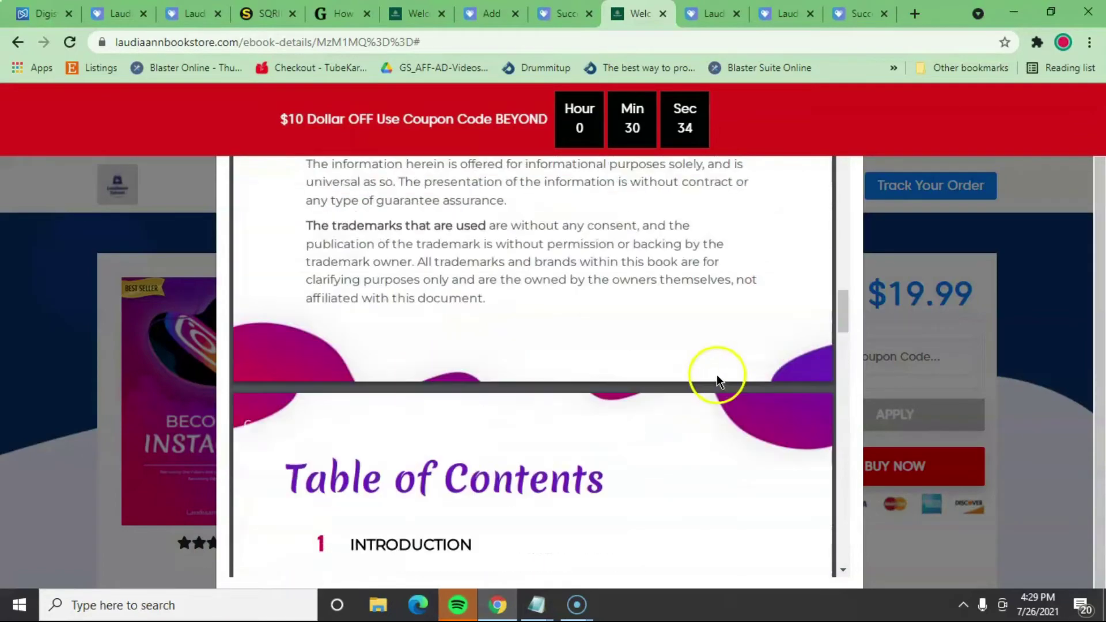
{"action": "scroll", "coordinate": [718, 375], "scroll_direction": "up", "scroll_amount": 15}
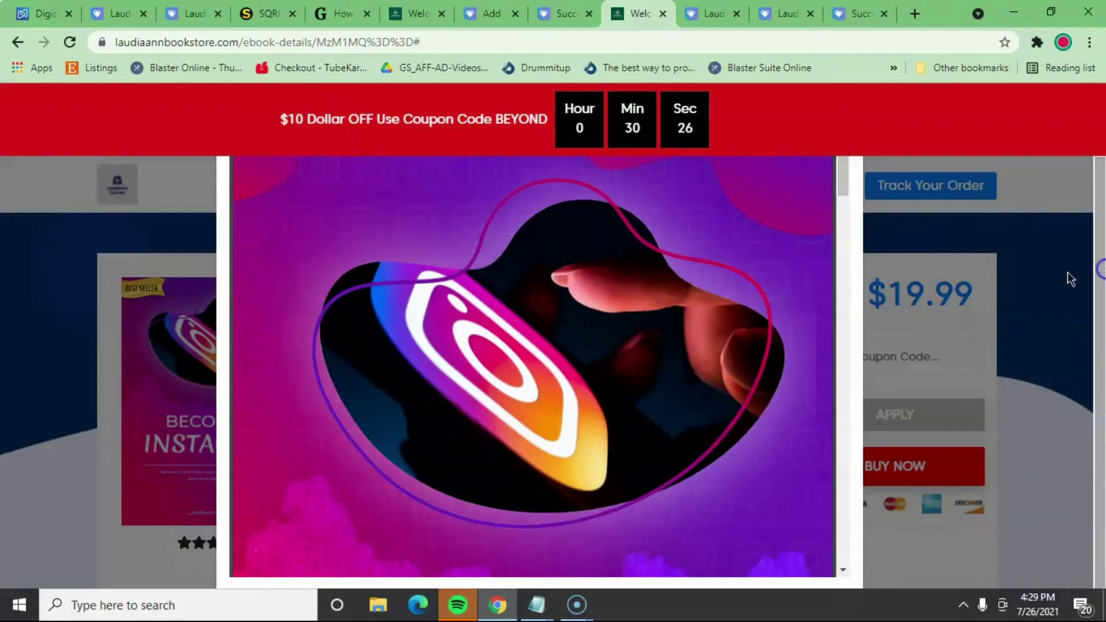
{"action": "left_click_drag", "start_coordinate": [844, 186], "coordinate": [851, 155]}
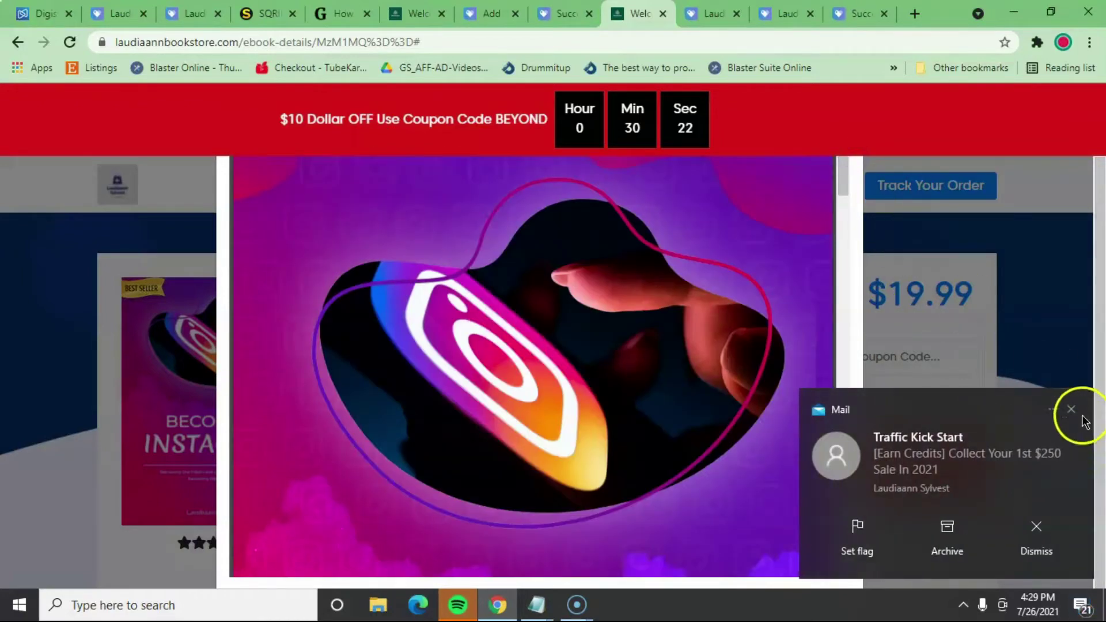
Step: Dismiss two mail notifications, then open the blog post from the Payhip page's 'Want Your Own E-book Store' banner
{"action": "left_click", "coordinate": [1071, 410]}
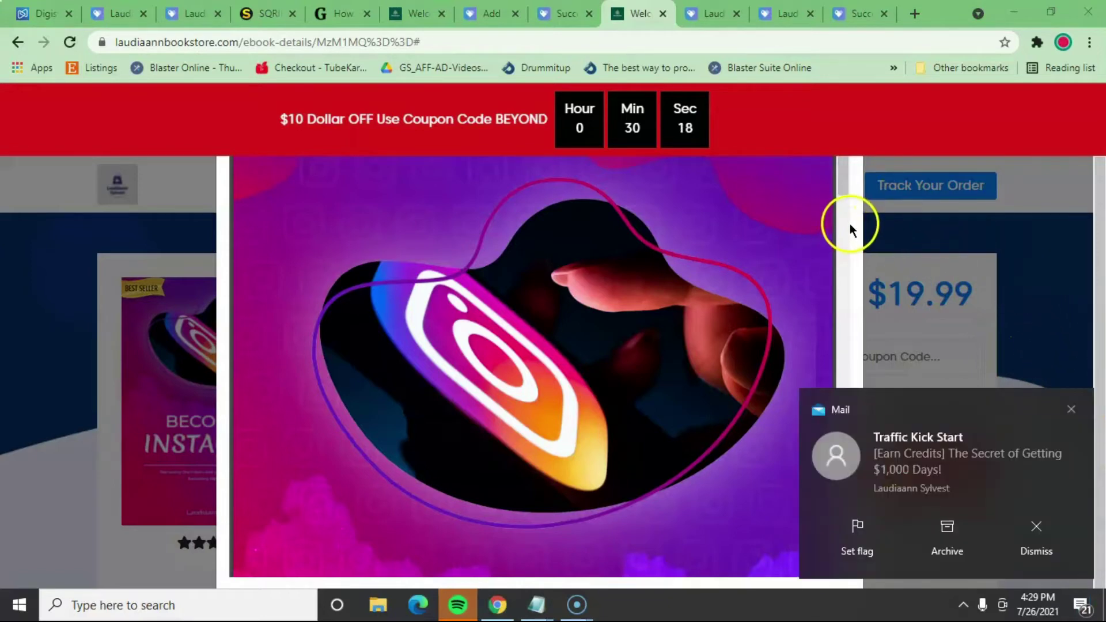
{"action": "left_click", "coordinate": [1071, 410]}
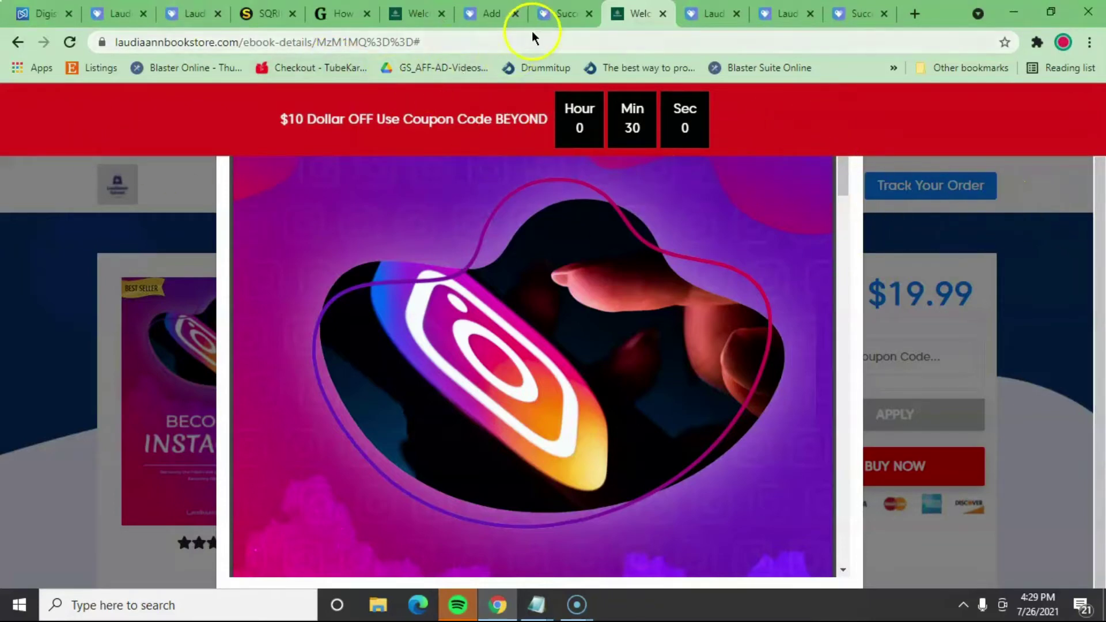
{"action": "left_click", "coordinate": [575, 18]}
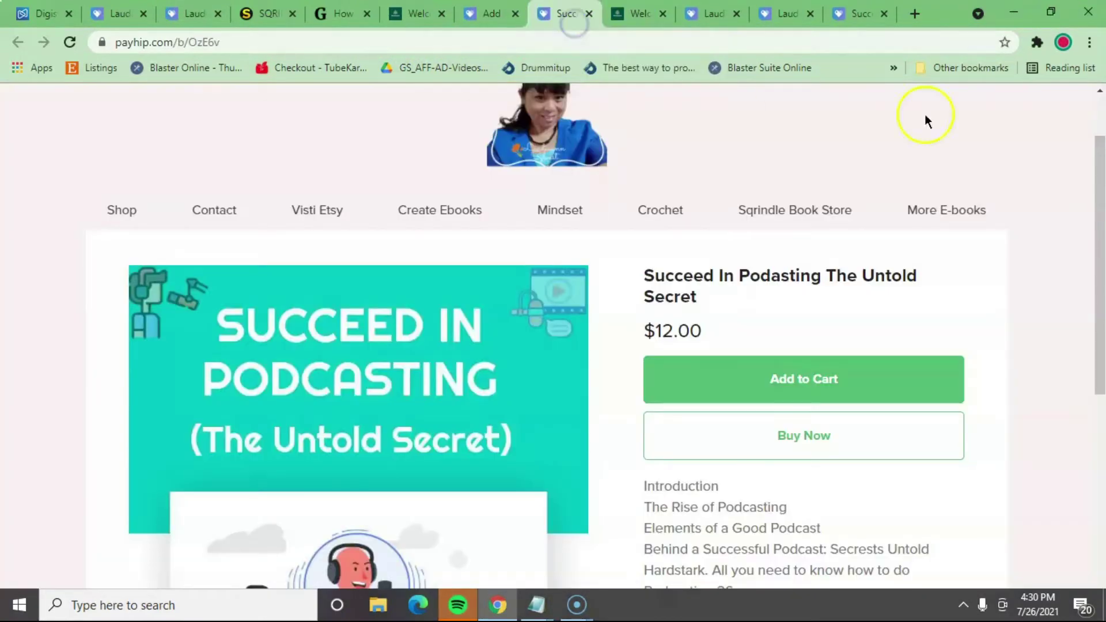
{"action": "scroll", "coordinate": [1101, 282], "scroll_direction": "up", "scroll_amount": 2}
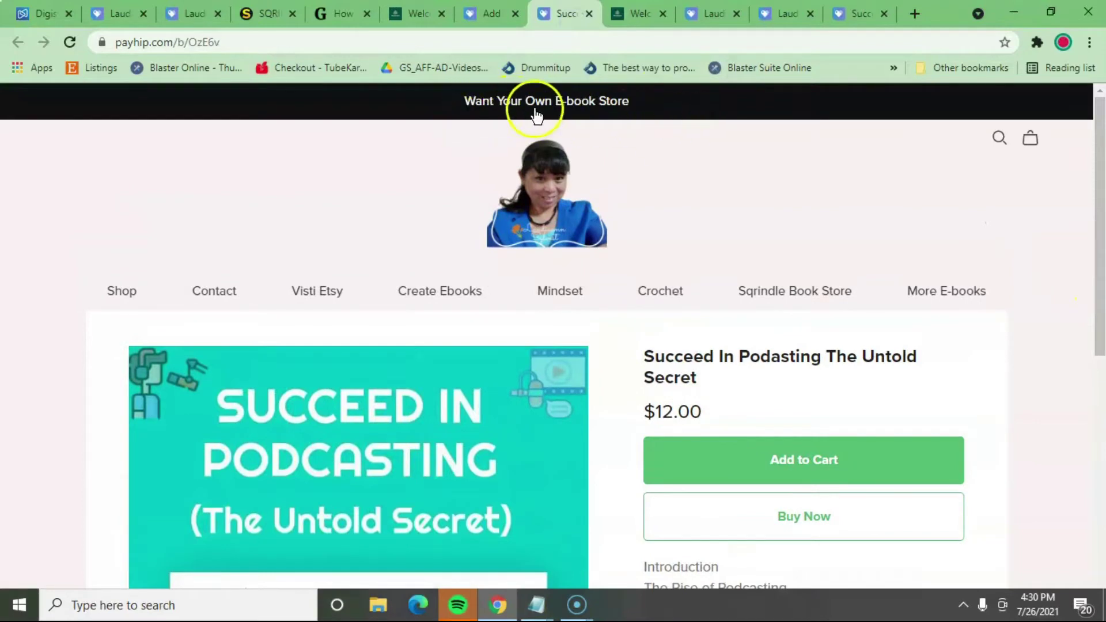
{"action": "left_click", "coordinate": [573, 103]}
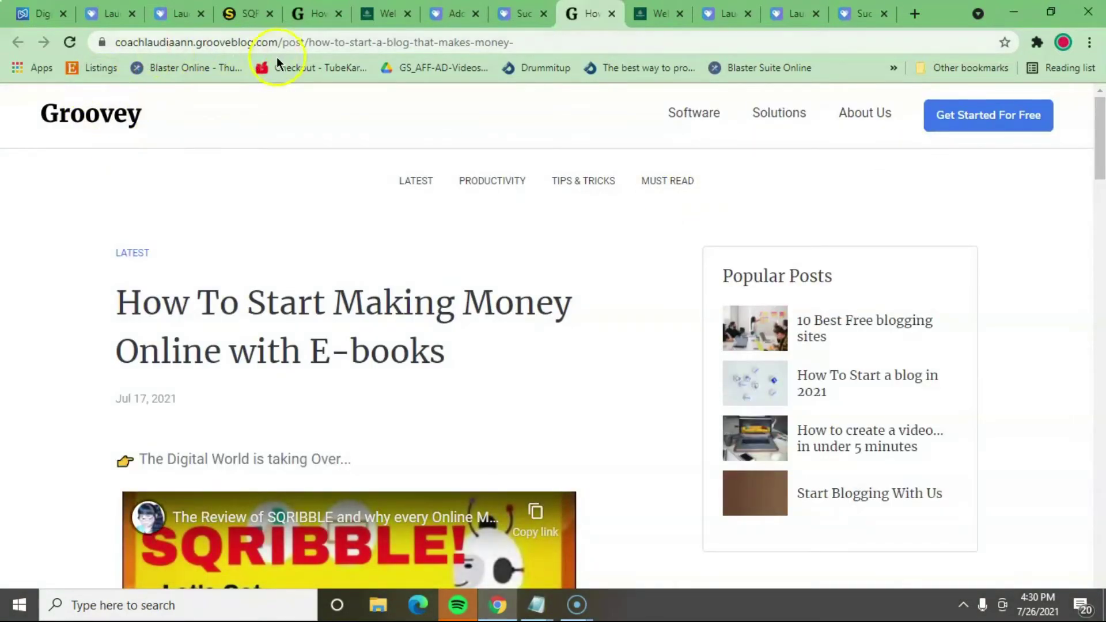
Step: Scroll through the GrooveBlog post about making money with e-books
{"action": "scroll", "coordinate": [572, 264], "scroll_direction": "down", "scroll_amount": 6}
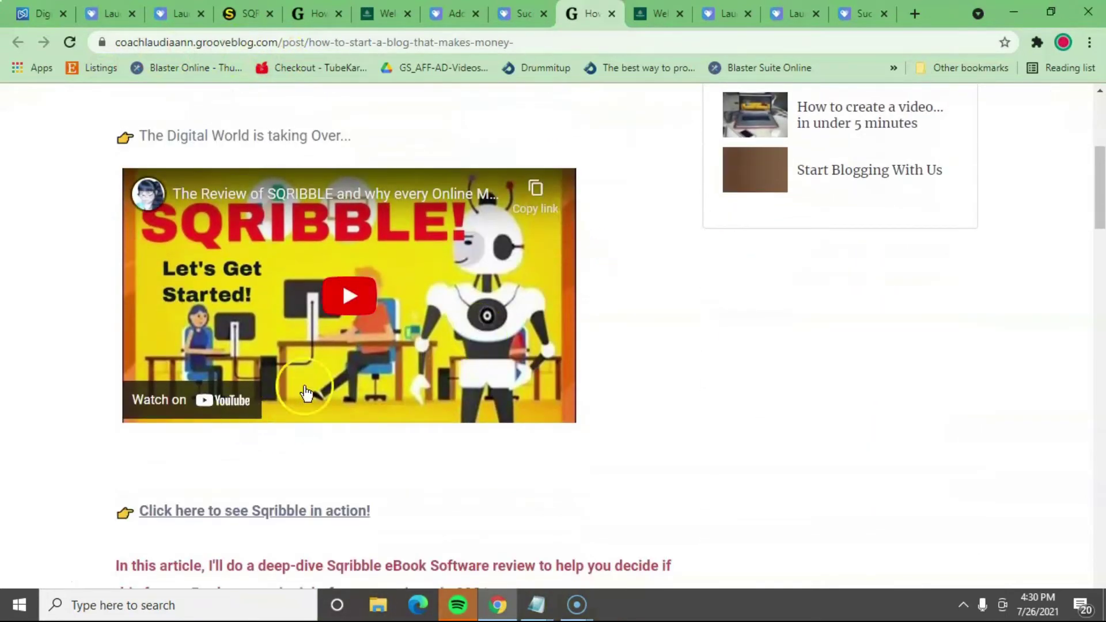
{"action": "scroll", "coordinate": [570, 288], "scroll_direction": "down", "scroll_amount": 3}
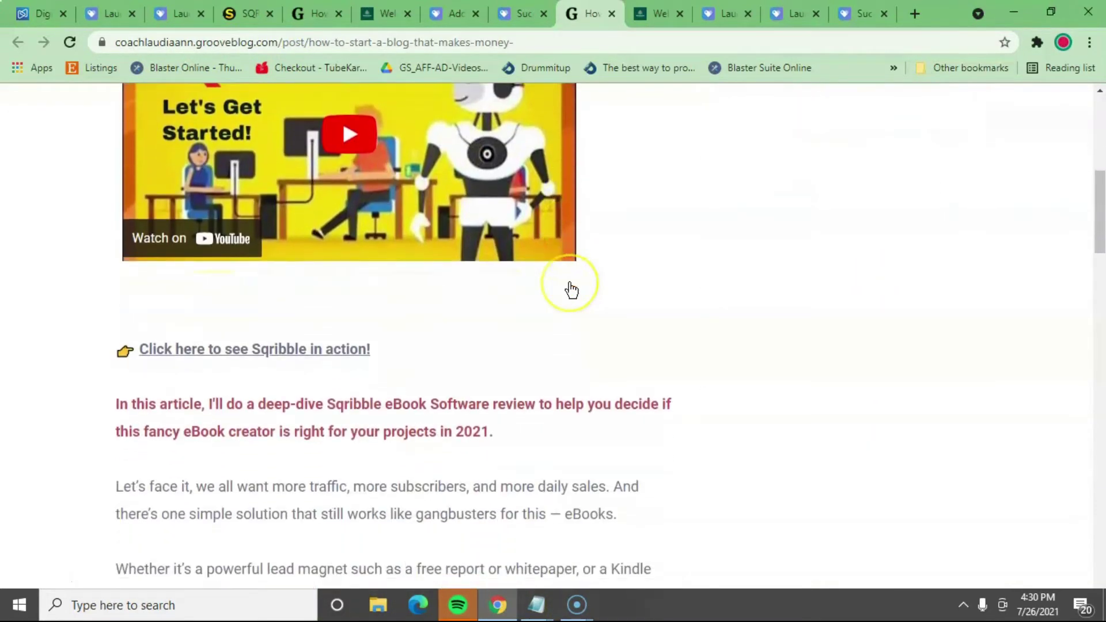
{"action": "scroll", "coordinate": [571, 290], "scroll_direction": "down", "scroll_amount": 1}
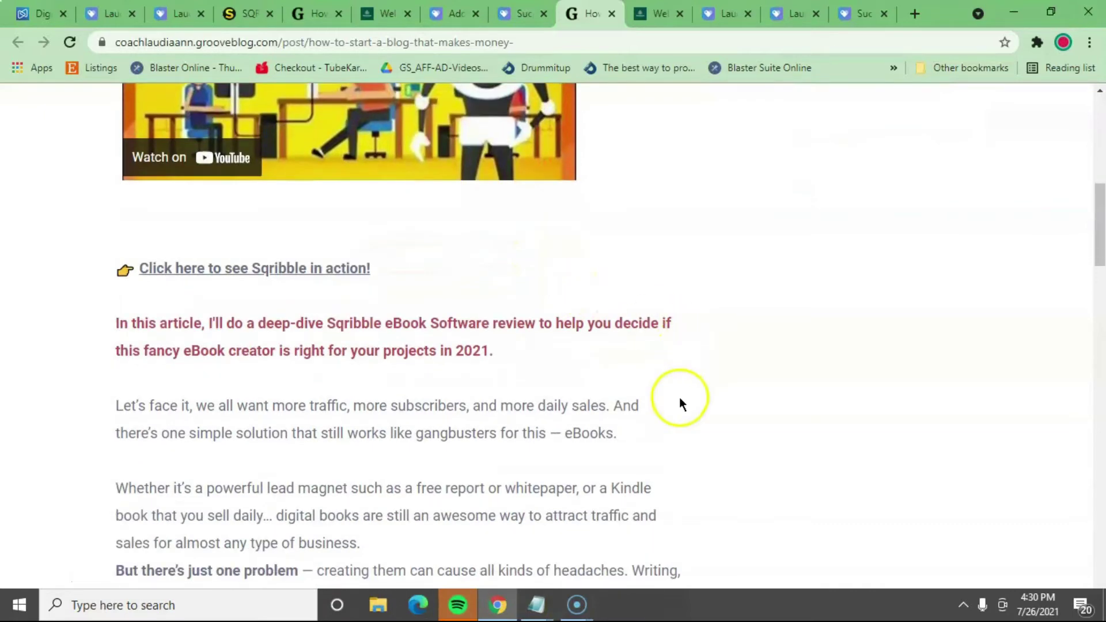
{"action": "scroll", "coordinate": [679, 398], "scroll_direction": "down", "scroll_amount": 8}
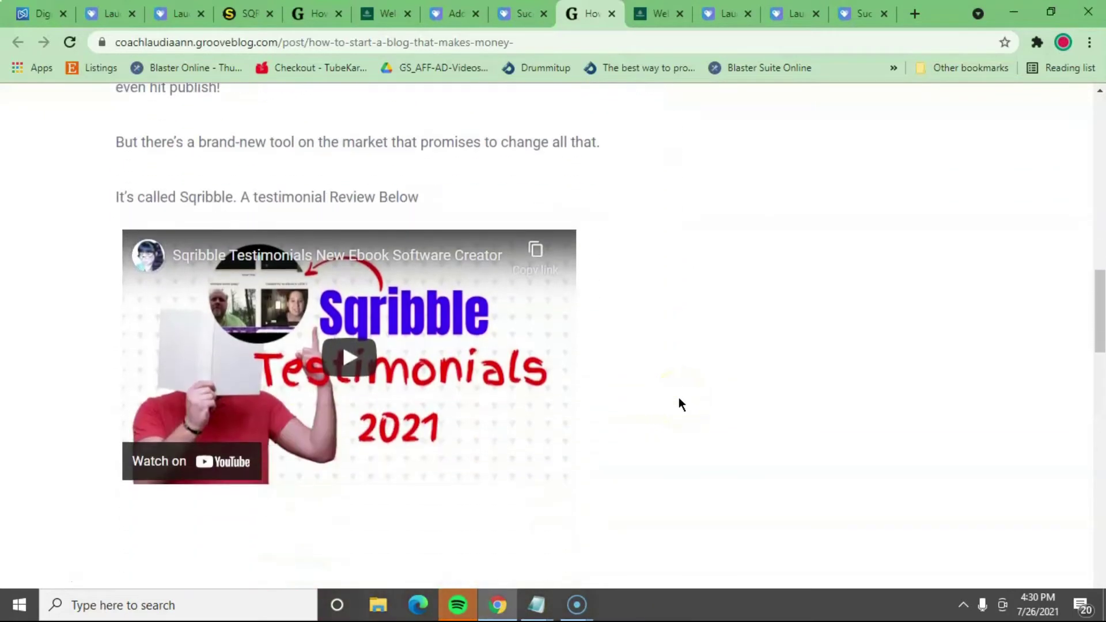
{"action": "scroll", "coordinate": [634, 378], "scroll_direction": "down", "scroll_amount": 4}
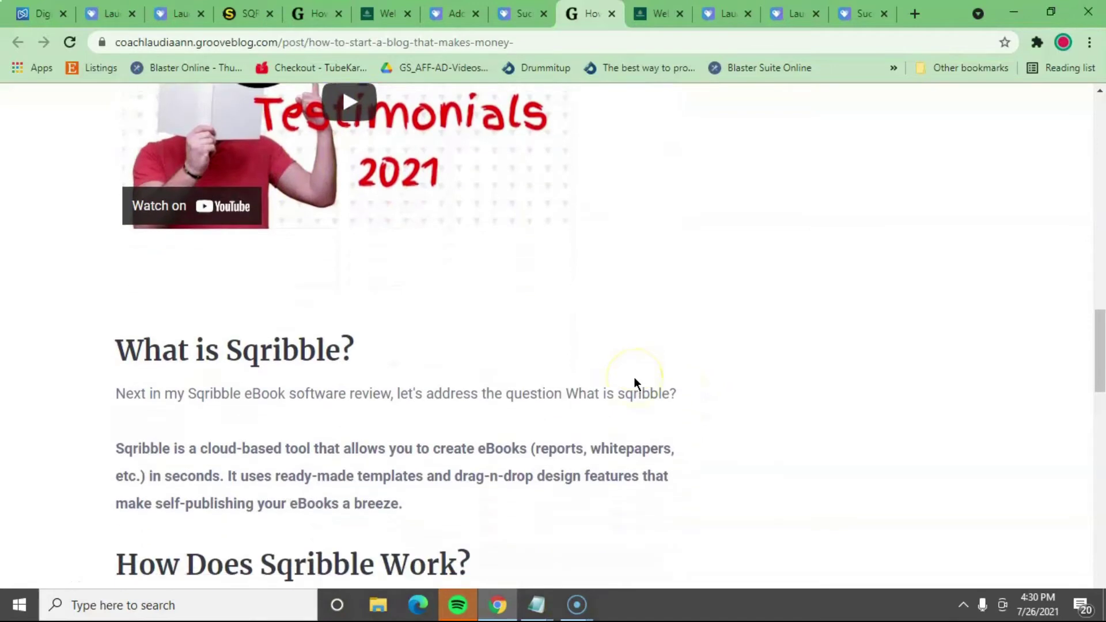
{"action": "scroll", "coordinate": [634, 378], "scroll_direction": "down", "scroll_amount": 4}
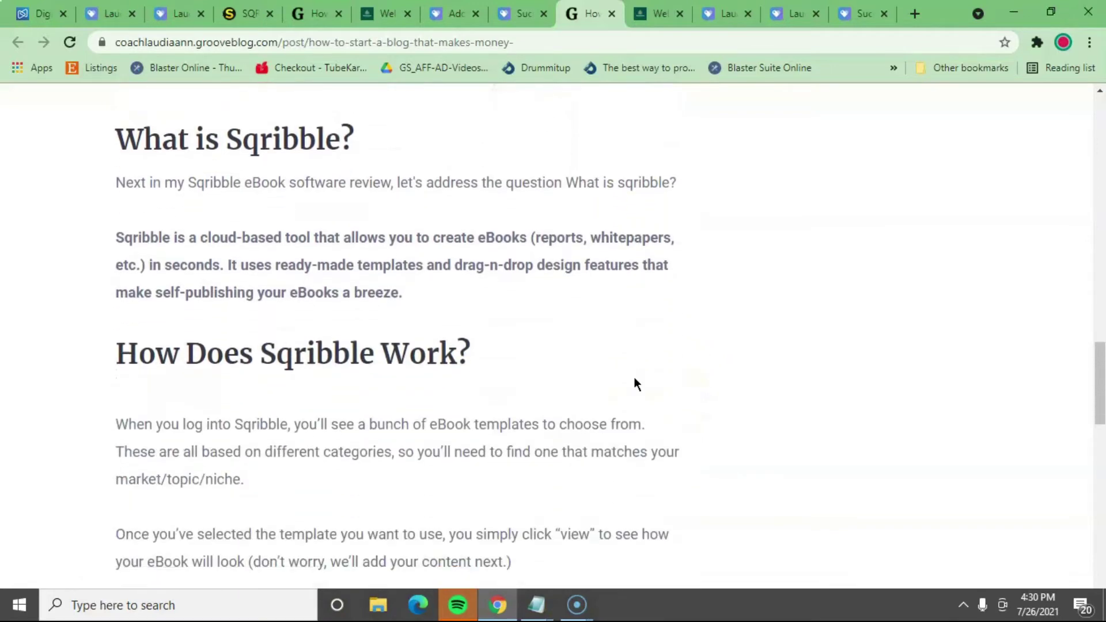
{"action": "scroll", "coordinate": [635, 385], "scroll_direction": "down", "scroll_amount": 6}
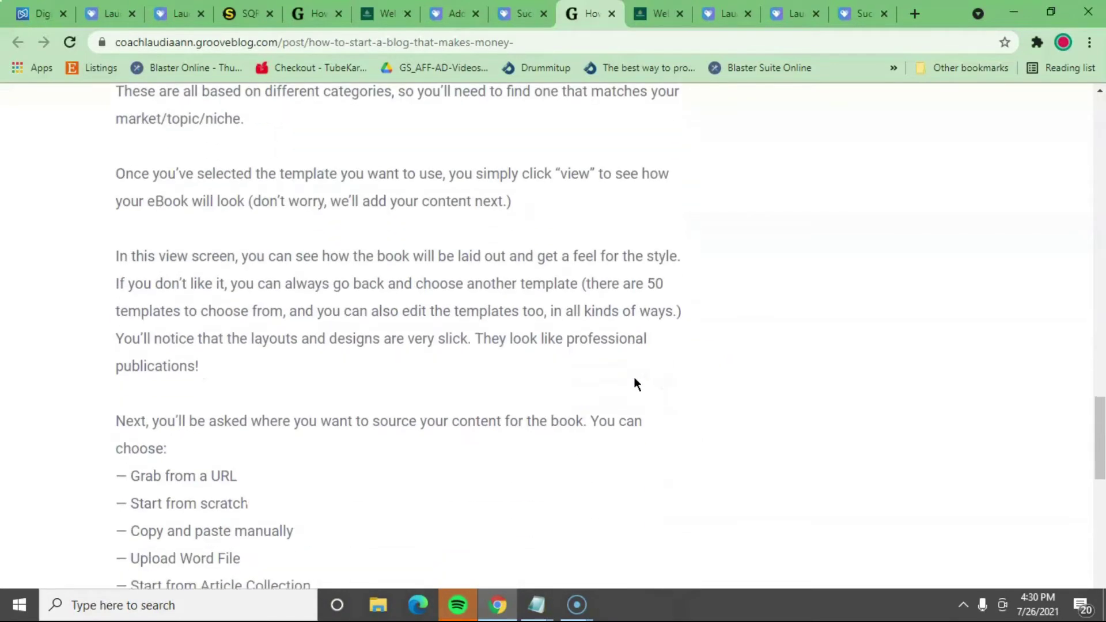
{"action": "scroll", "coordinate": [634, 378], "scroll_direction": "down", "scroll_amount": 4}
{"action": "scroll", "coordinate": [634, 377], "scroll_direction": "down", "scroll_amount": 6}
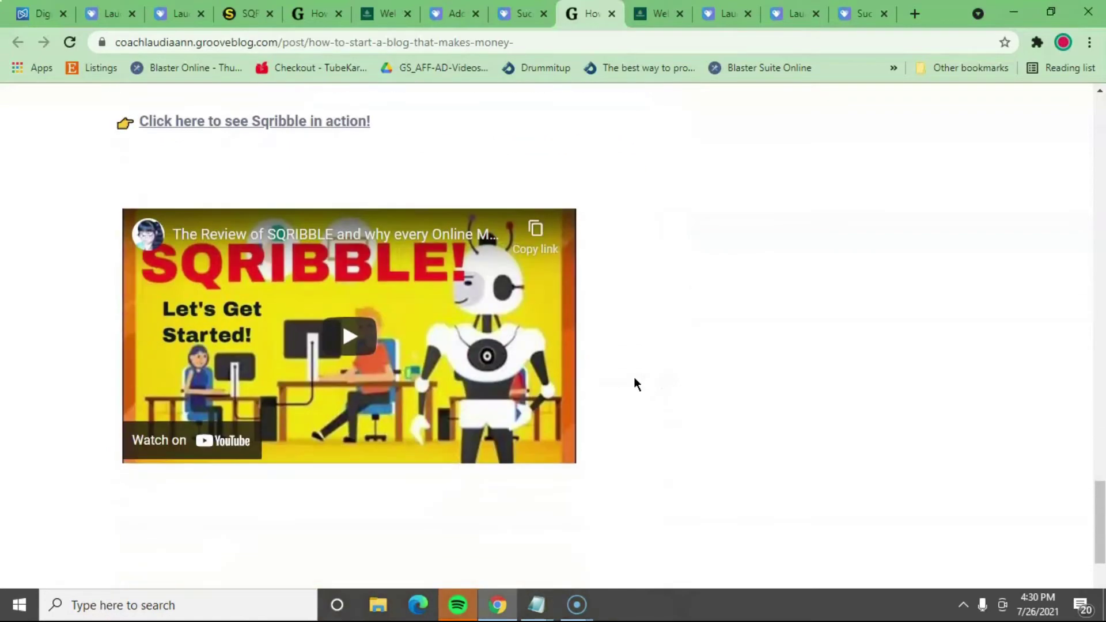
{"action": "scroll", "coordinate": [634, 378], "scroll_direction": "up", "scroll_amount": 20}
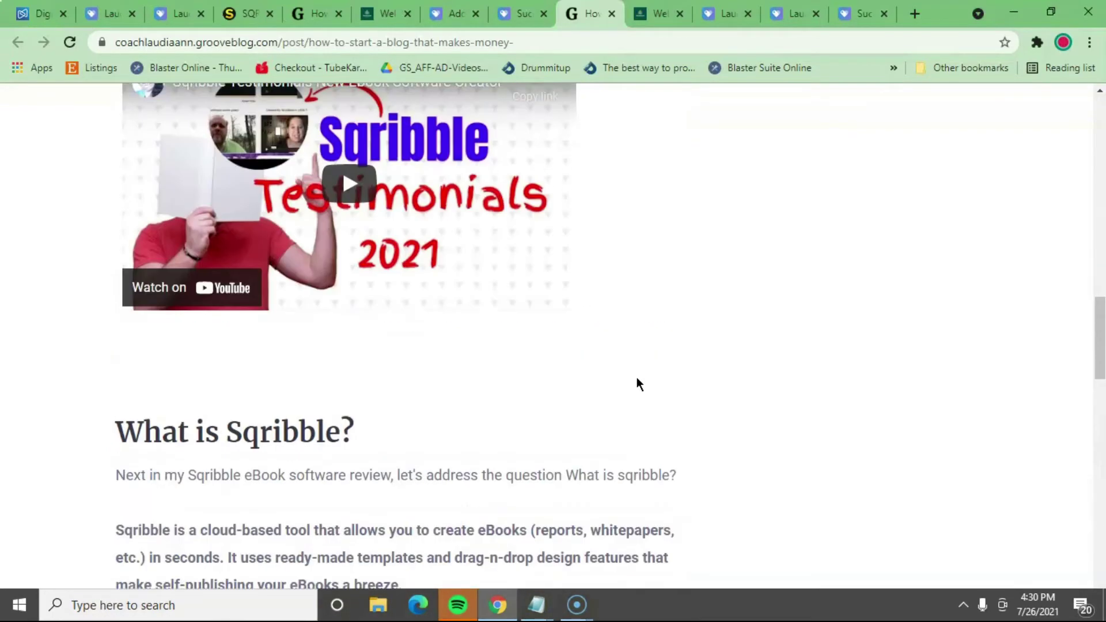
{"action": "scroll", "coordinate": [637, 376], "scroll_direction": "up", "scroll_amount": 15}
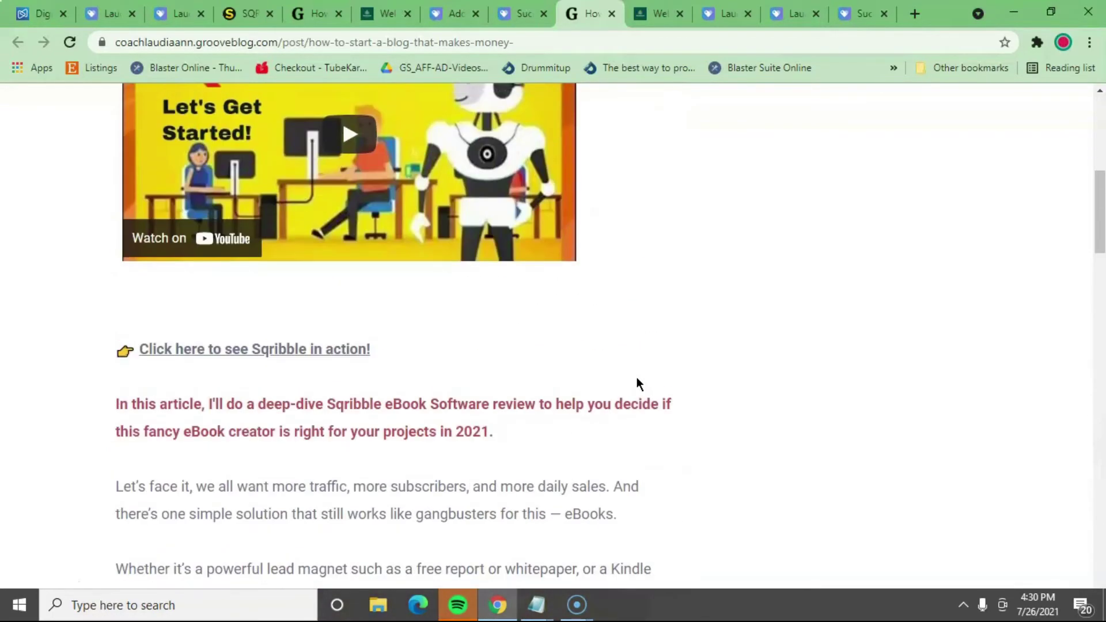
{"action": "scroll", "coordinate": [637, 379], "scroll_direction": "up", "scroll_amount": 7}
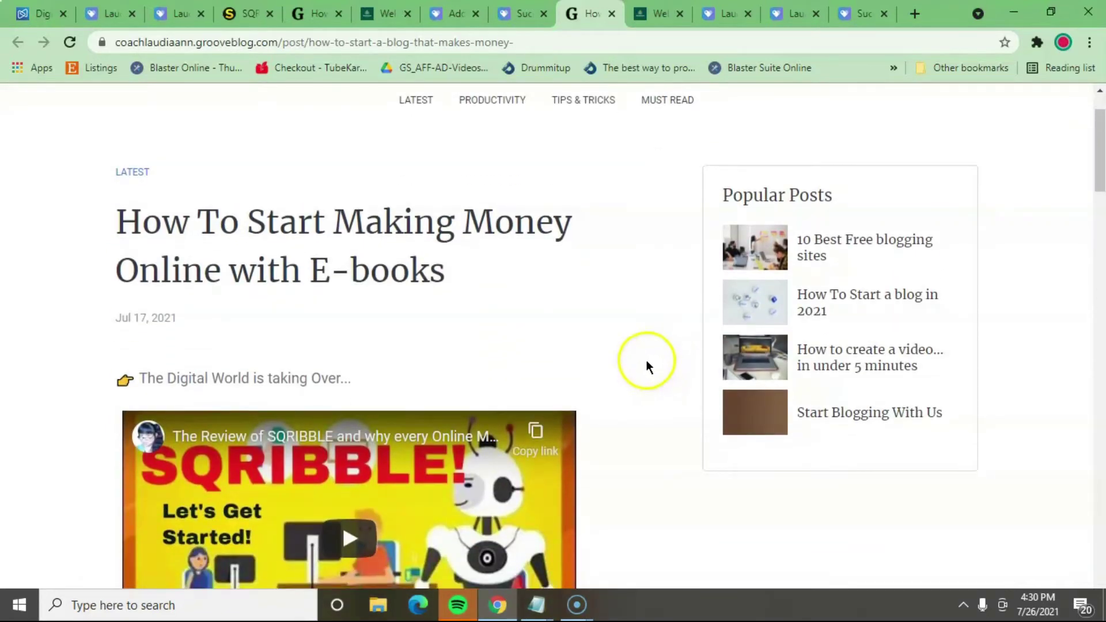
{"action": "scroll", "coordinate": [645, 363], "scroll_direction": "up", "scroll_amount": 2}
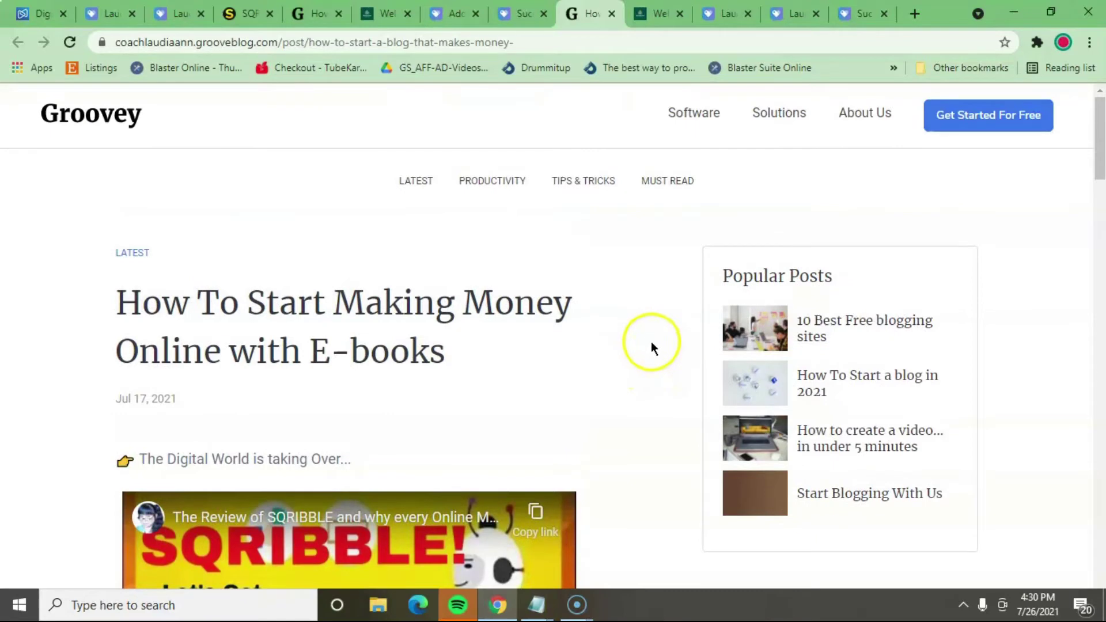
Step: Finish reading the blog post and return to the Payhip e-book store tab
{"action": "left_click_drag", "start_coordinate": [1098, 168], "coordinate": [1101, 185]}
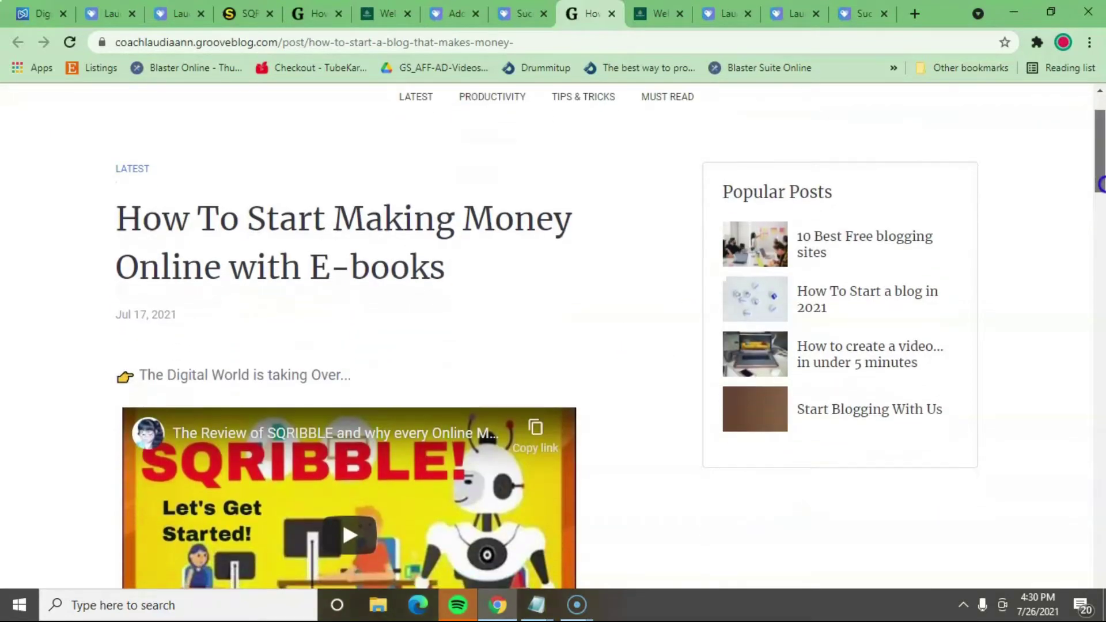
{"action": "left_click_drag", "start_coordinate": [1101, 185], "coordinate": [1101, 188]}
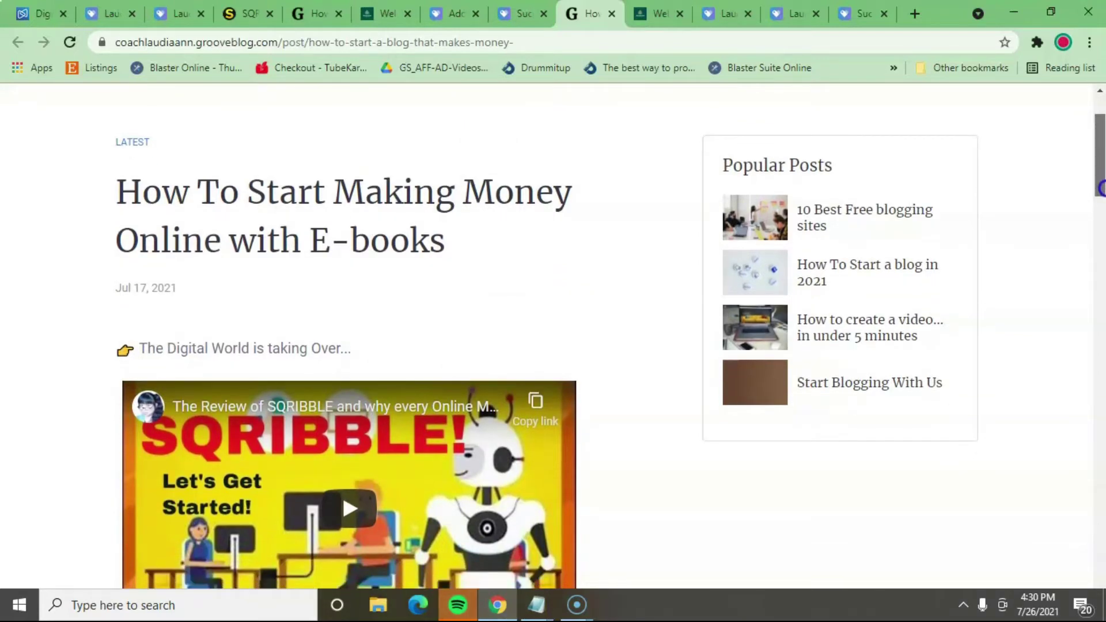
{"action": "left_click_drag", "start_coordinate": [1101, 187], "coordinate": [1101, 192]}
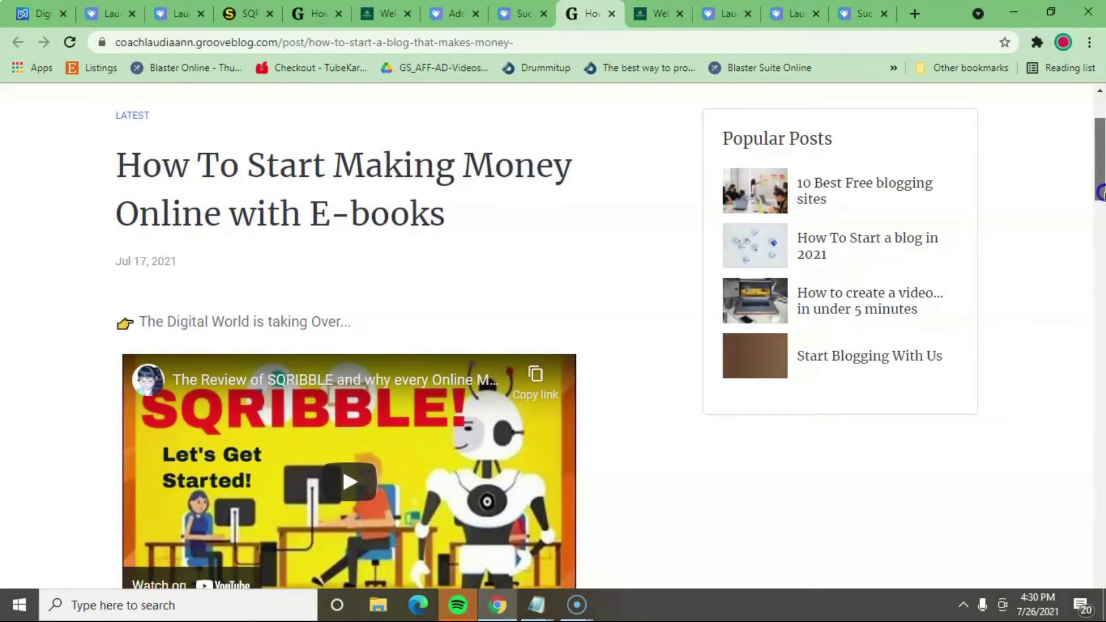
{"action": "mouse_move", "coordinate": [1100, 193]}
{"action": "left_mouse_down"}
{"action": "mouse_move", "coordinate": [1101, 232]}
{"action": "mouse_move", "coordinate": [1096, 173]}
{"action": "mouse_move", "coordinate": [1088, 190]}
{"action": "left_mouse_up"}
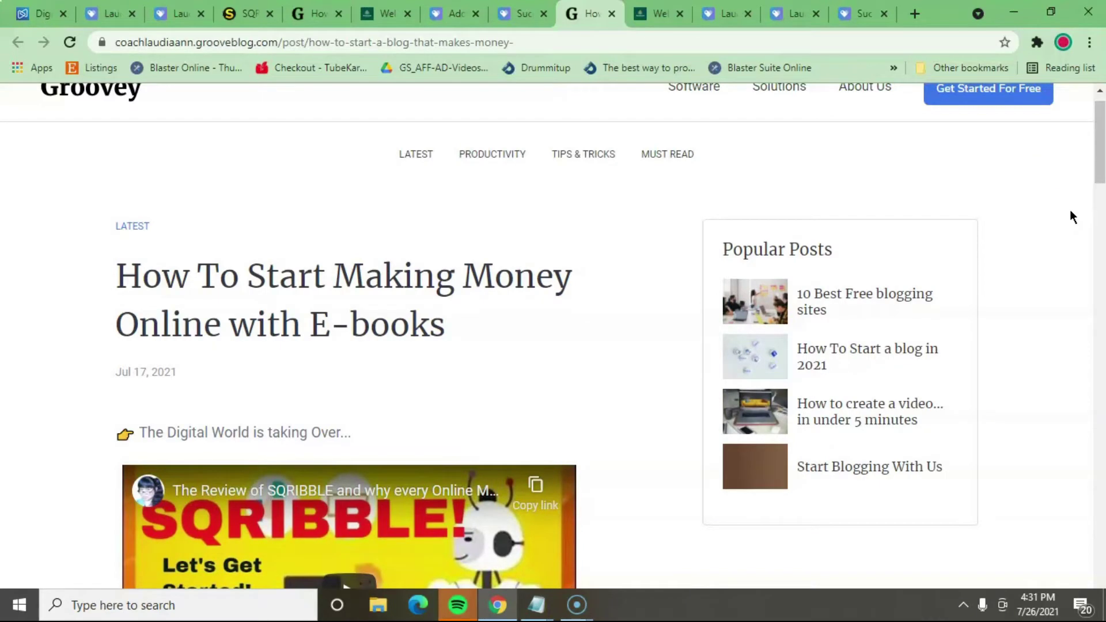
{"action": "left_click_drag", "start_coordinate": [1099, 160], "coordinate": [1101, 222]}
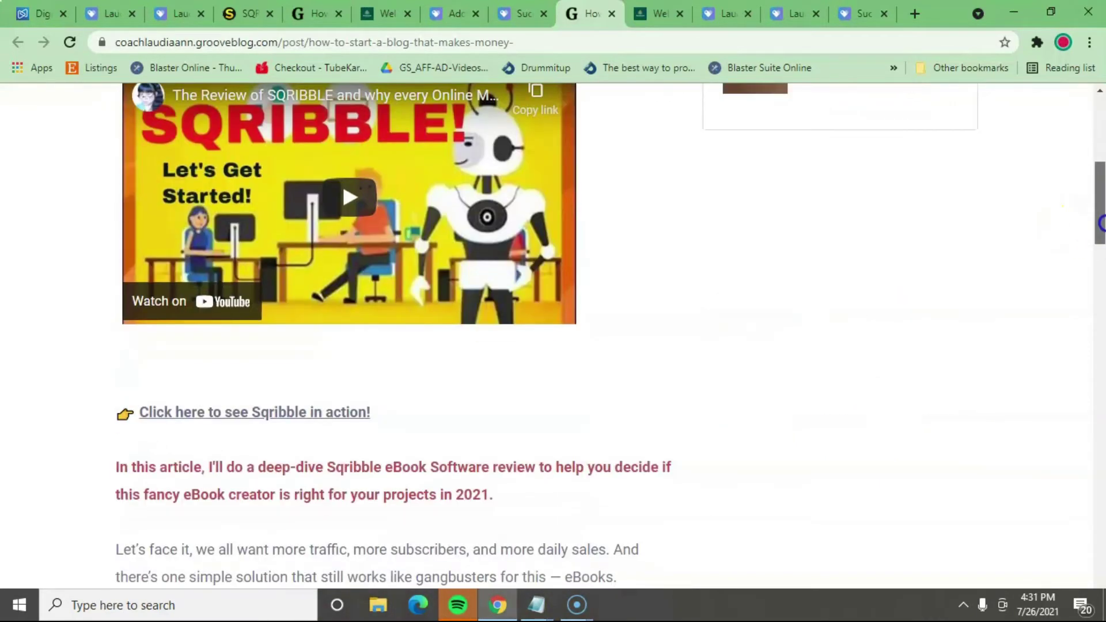
{"action": "left_click_drag", "start_coordinate": [1101, 223], "coordinate": [1101, 227]}
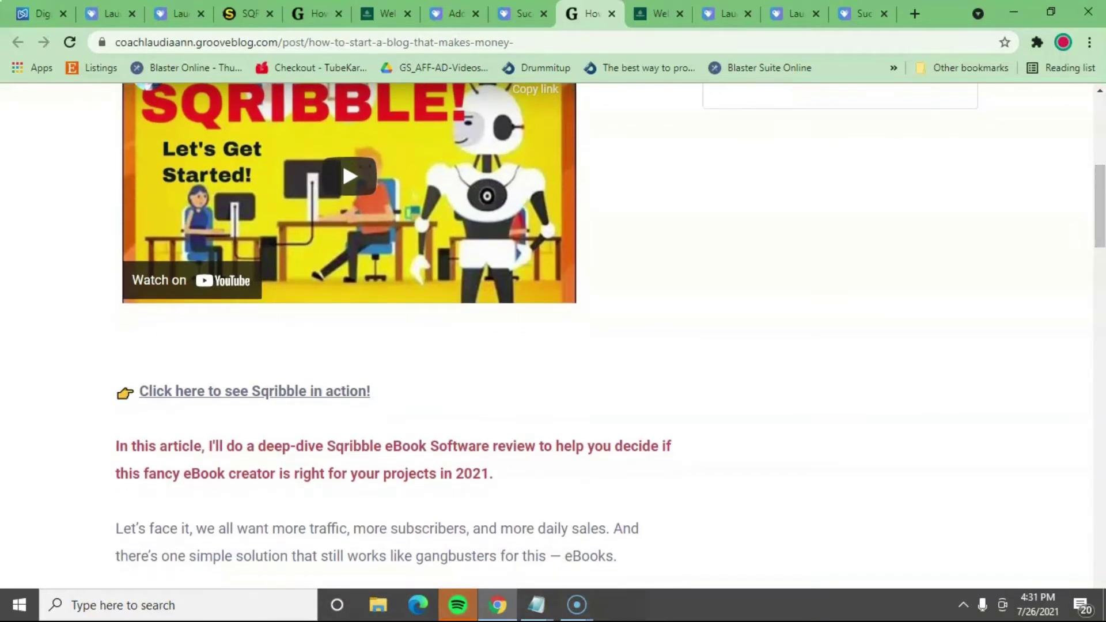
{"action": "left_click", "coordinate": [530, 15]}
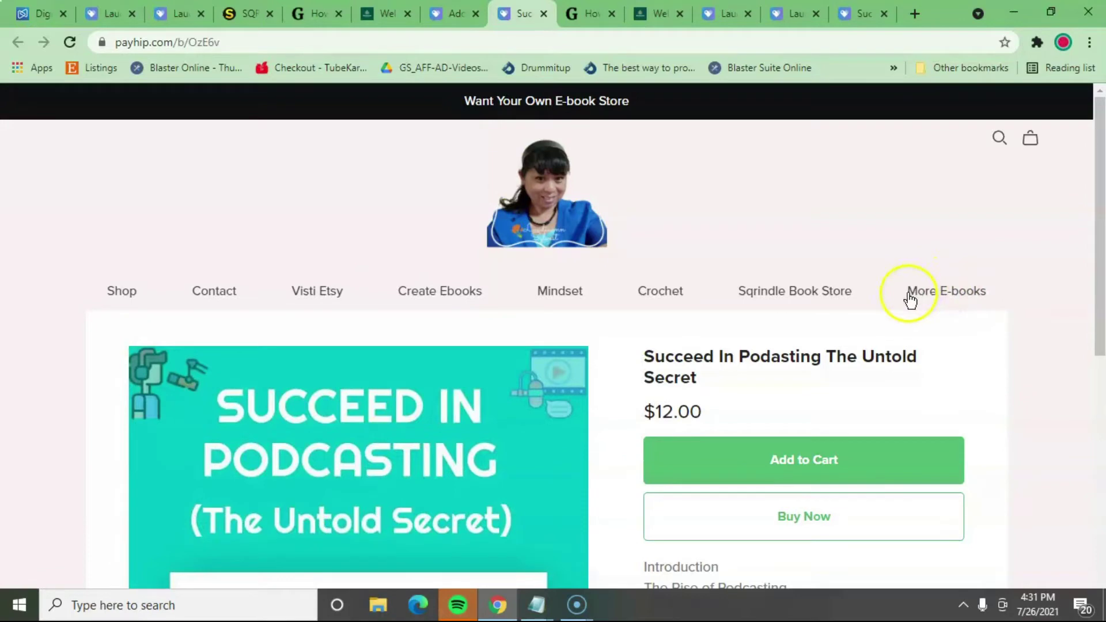
Step: Browse the author's Sqrindle Book Store and open 'How to Make Better Content on Youtube'
{"action": "left_click", "coordinate": [780, 295]}
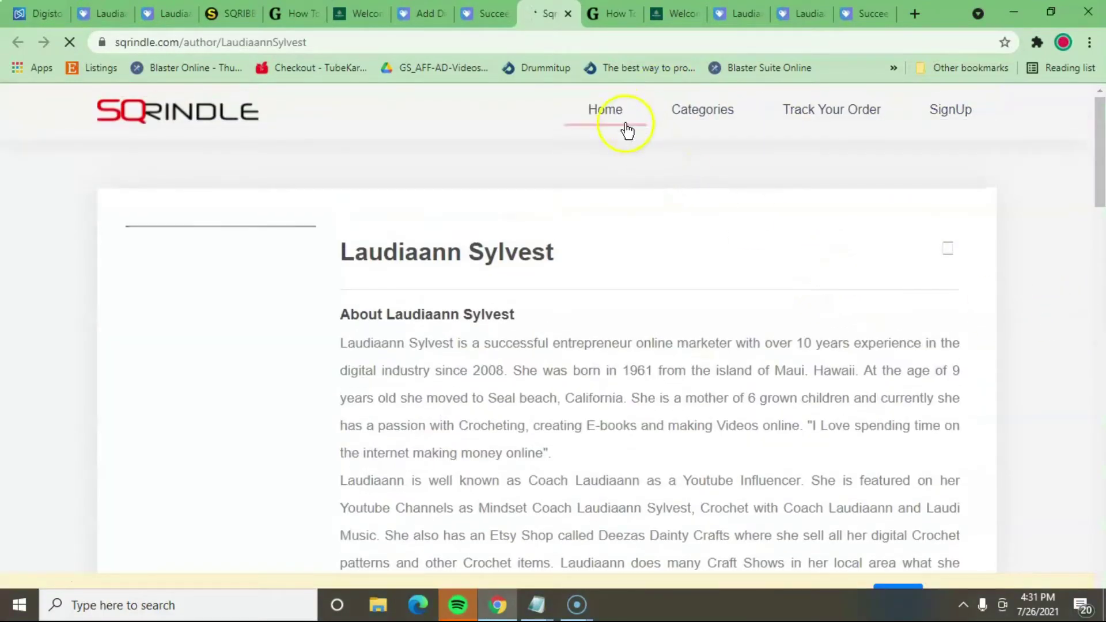
{"action": "scroll", "coordinate": [683, 177], "scroll_direction": "down", "scroll_amount": 13}
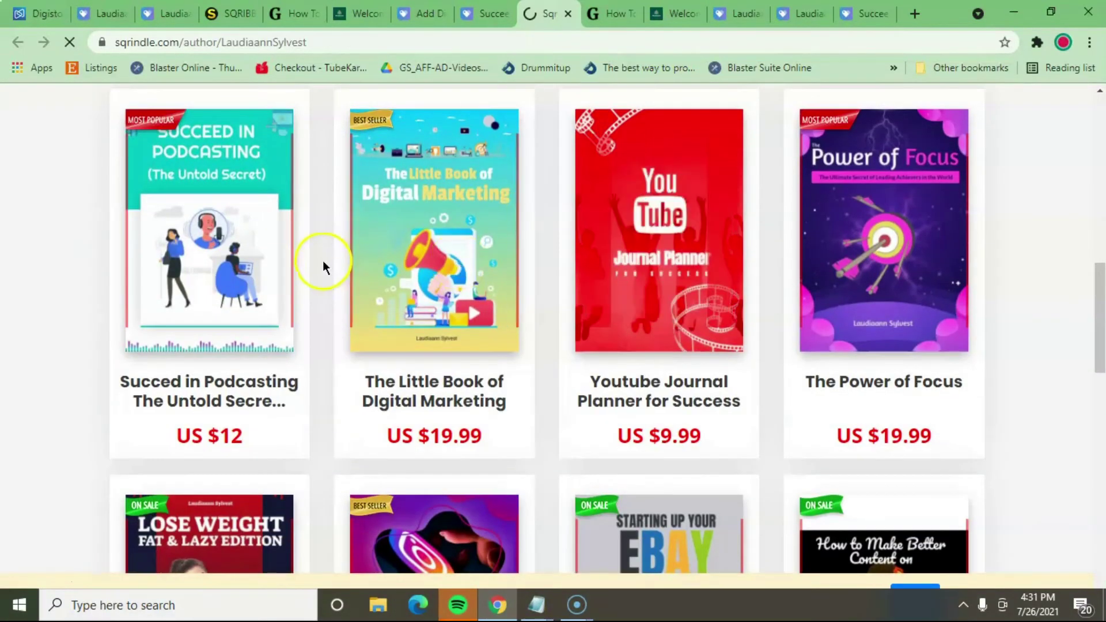
{"action": "scroll", "coordinate": [759, 250], "scroll_direction": "down", "scroll_amount": 5}
{"action": "scroll", "coordinate": [761, 251], "scroll_direction": "up", "scroll_amount": 8}
{"action": "scroll", "coordinate": [762, 247], "scroll_direction": "up", "scroll_amount": 10}
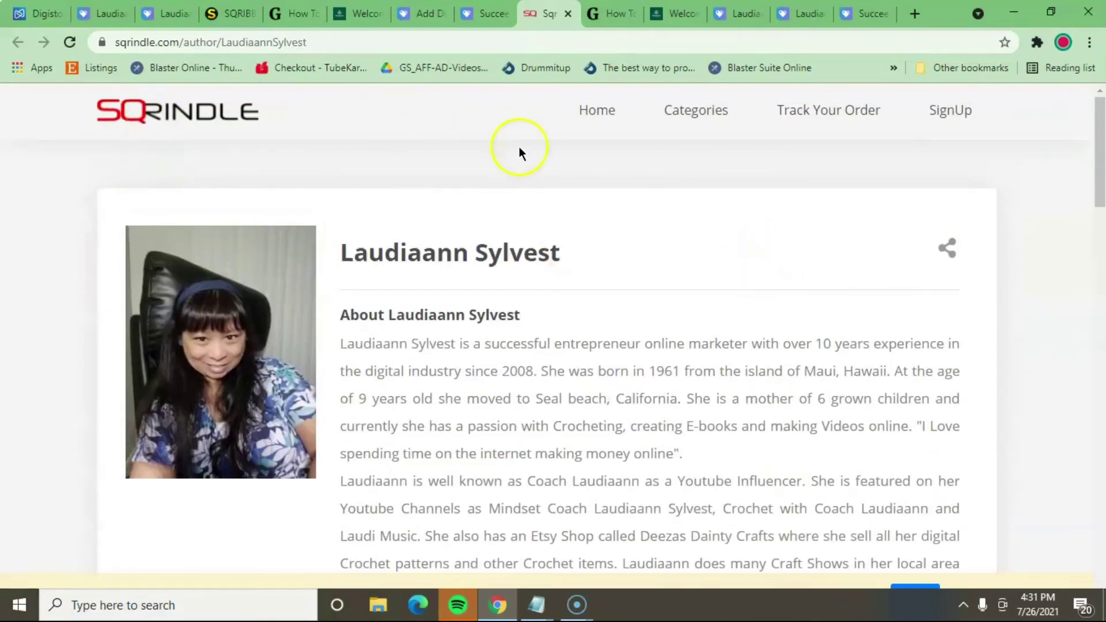
{"action": "scroll", "coordinate": [803, 243], "scroll_direction": "down", "scroll_amount": 10}
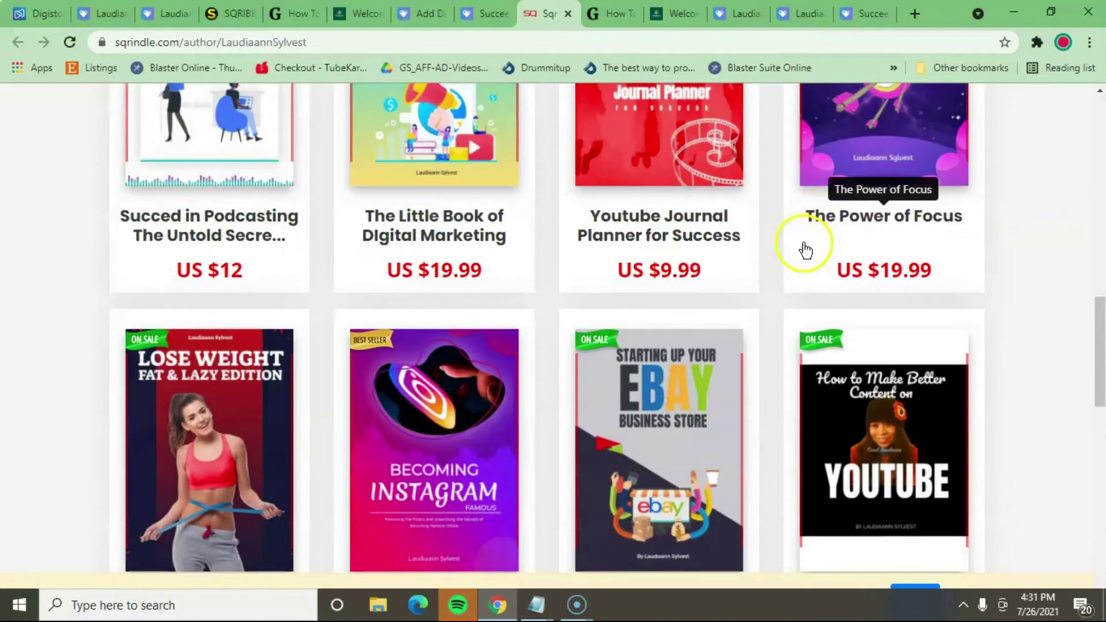
{"action": "scroll", "coordinate": [803, 246], "scroll_direction": "down", "scroll_amount": 5}
{"action": "scroll", "coordinate": [805, 248], "scroll_direction": "up", "scroll_amount": 5}
{"action": "scroll", "coordinate": [807, 251], "scroll_direction": "down", "scroll_amount": 3}
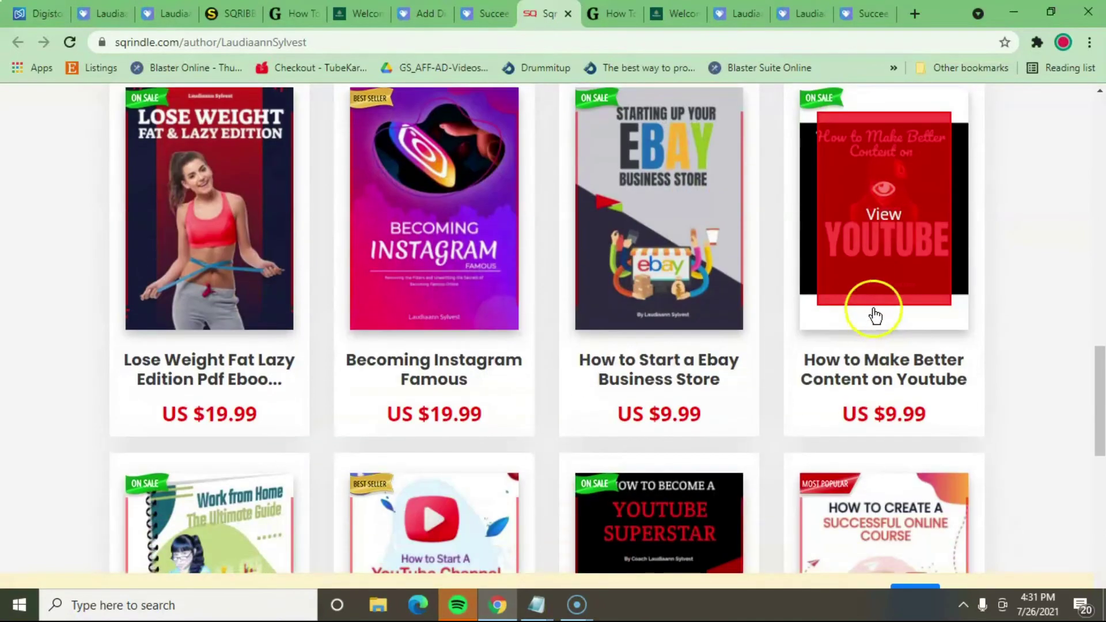
{"action": "scroll", "coordinate": [876, 240], "scroll_direction": "up", "scroll_amount": 1}
{"action": "left_click", "coordinate": [904, 242]}
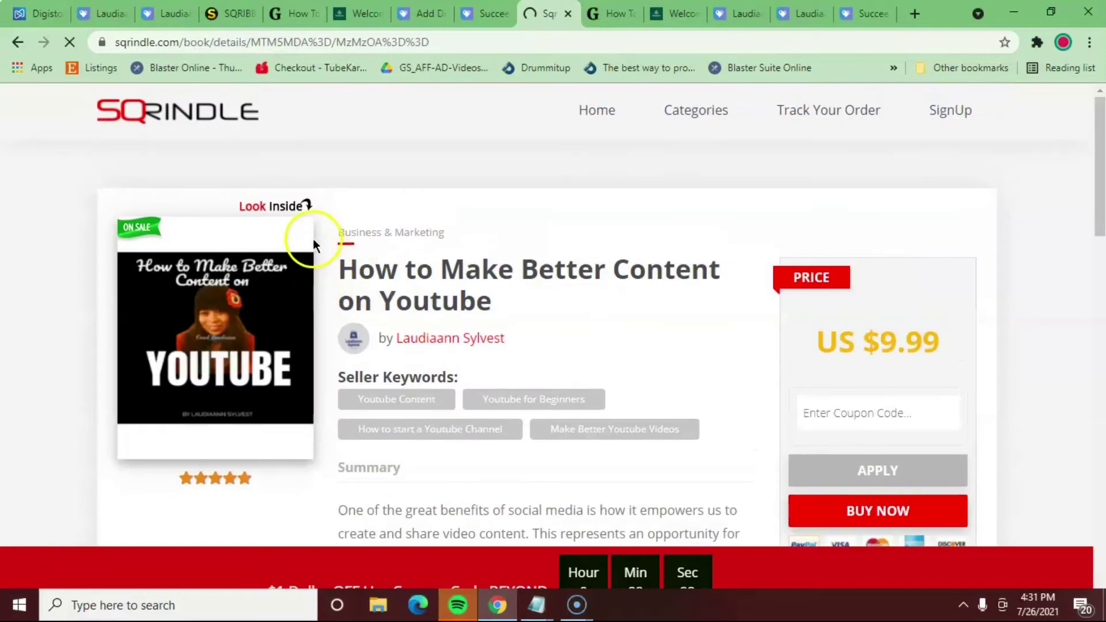
Step: Preview the book's inside pages through the Conclusion chapter, then close the PDF preview
{"action": "left_click", "coordinate": [291, 206]}
{"action": "scroll", "coordinate": [596, 288], "scroll_direction": "down", "scroll_amount": 1}
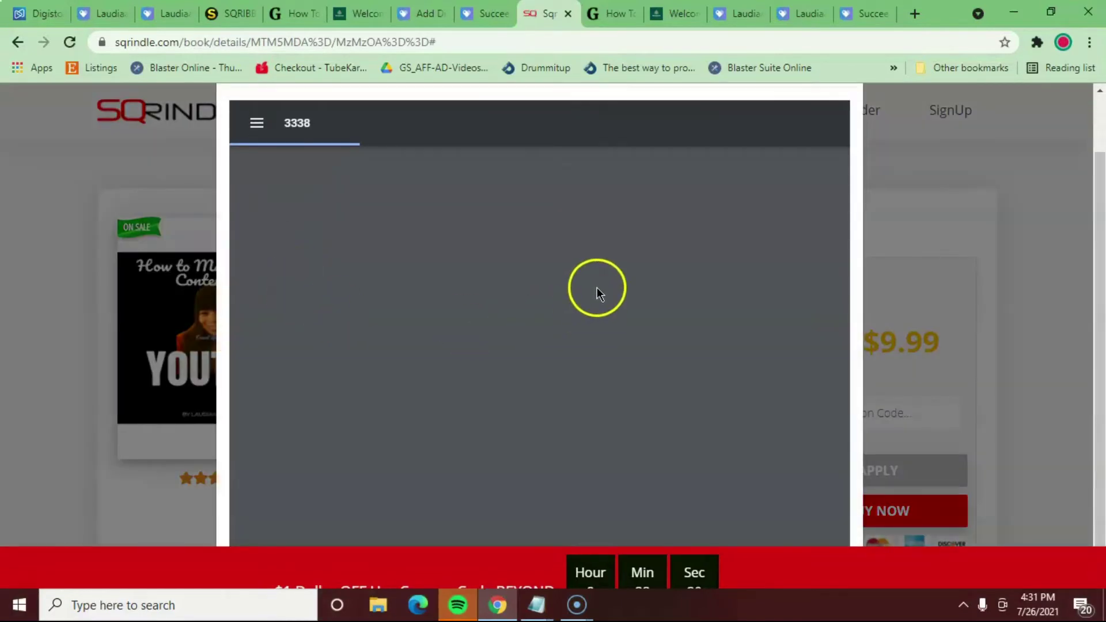
{"action": "scroll", "coordinate": [812, 288], "scroll_direction": "down", "scroll_amount": 10}
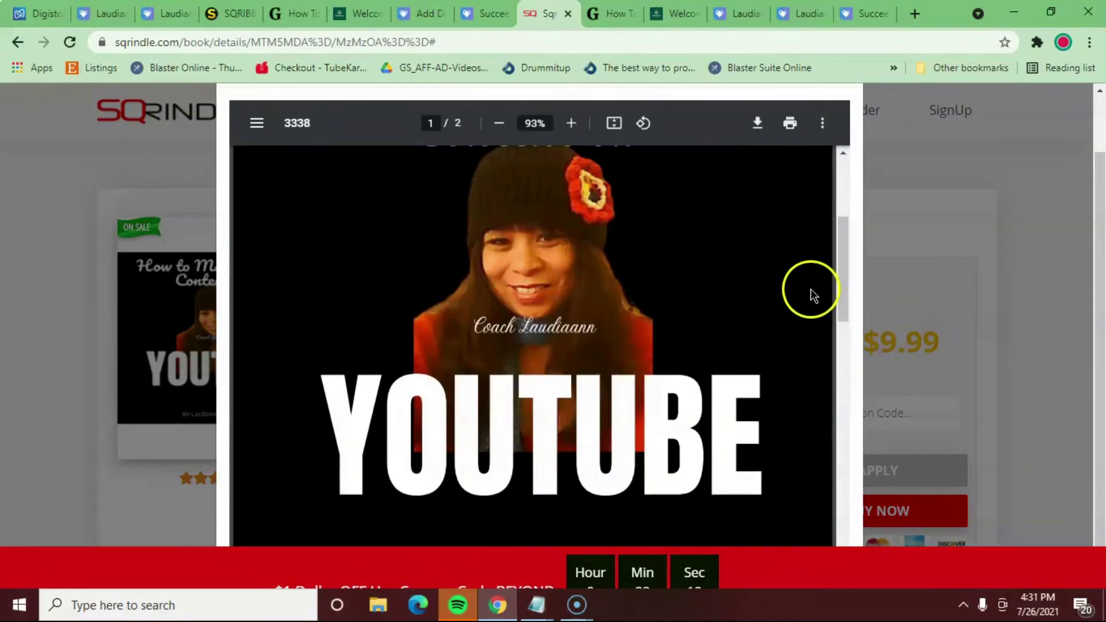
{"action": "scroll", "coordinate": [810, 291], "scroll_direction": "down", "scroll_amount": 6}
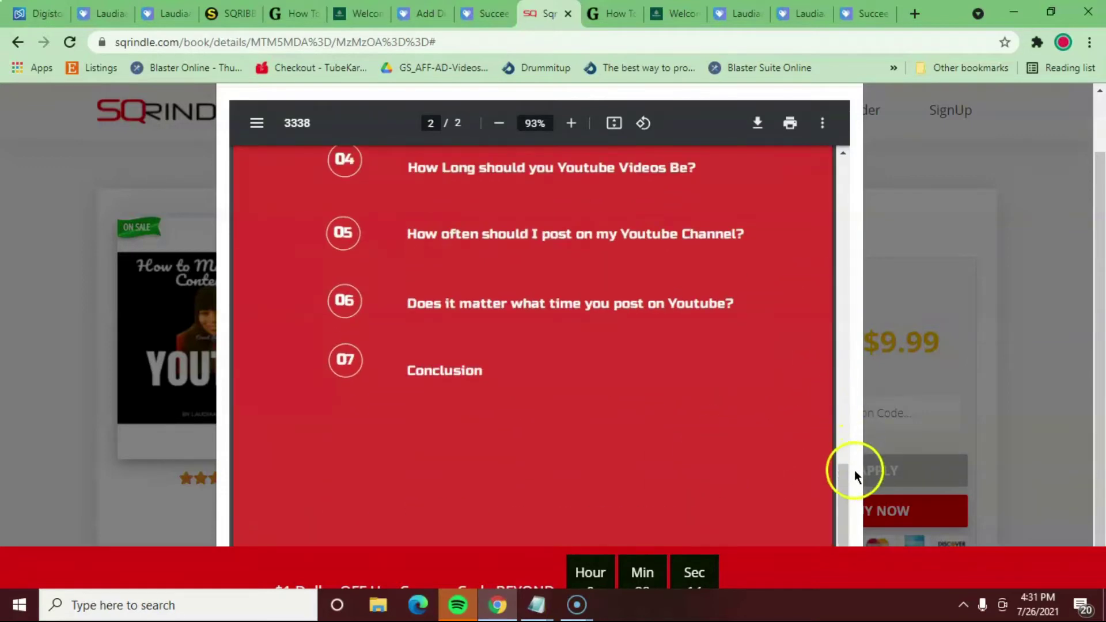
{"action": "left_click_drag", "start_coordinate": [849, 530], "coordinate": [790, 145]}
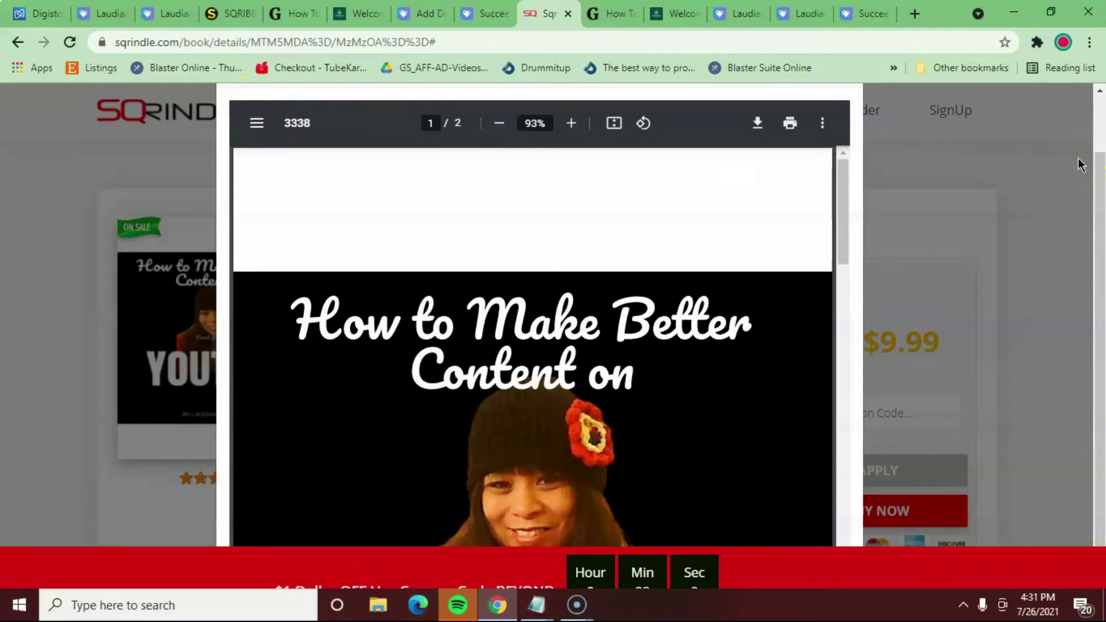
{"action": "scroll", "coordinate": [1086, 144], "scroll_direction": "up", "scroll_amount": 1}
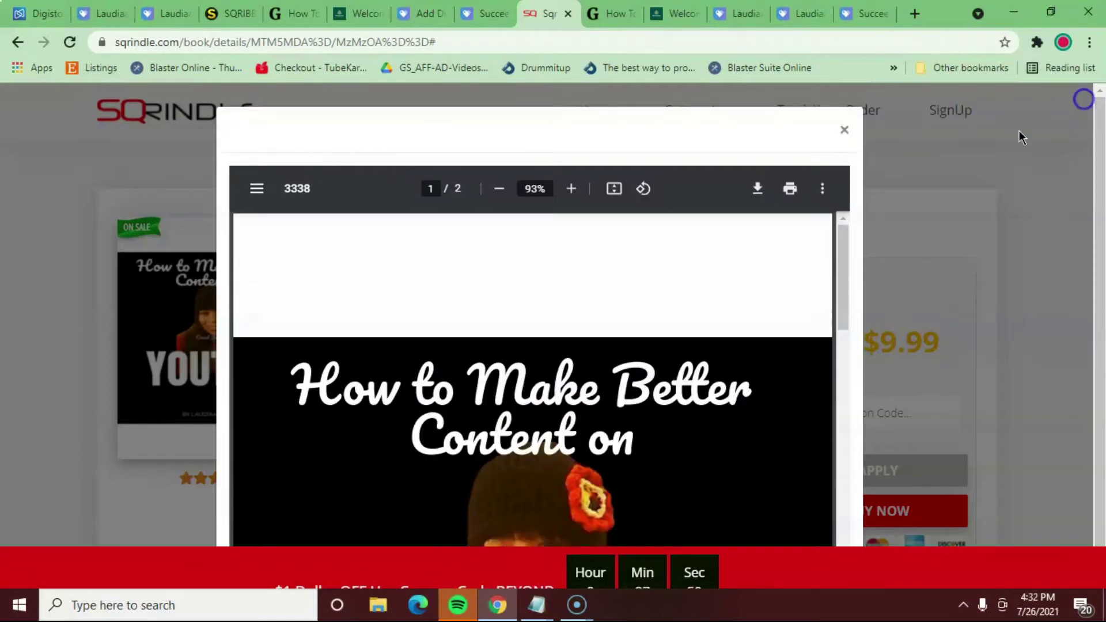
{"action": "left_click", "coordinate": [844, 131]}
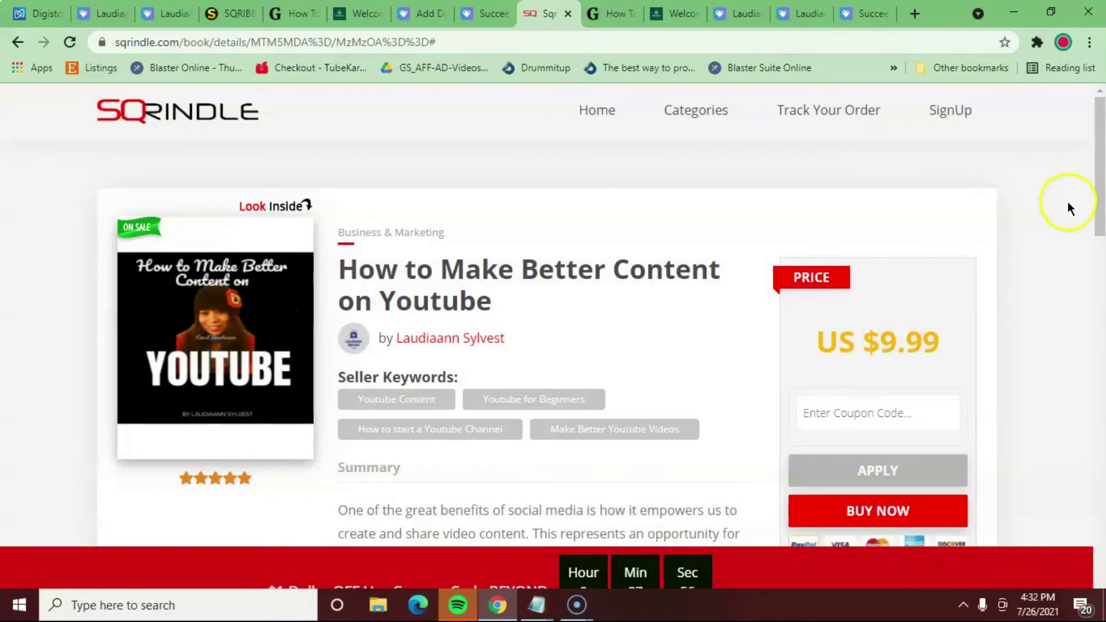
Step: Read through the Sqrindle book's description for the US $9.99 Youtube content book
{"action": "scroll", "coordinate": [1063, 196], "scroll_direction": "down", "scroll_amount": 1}
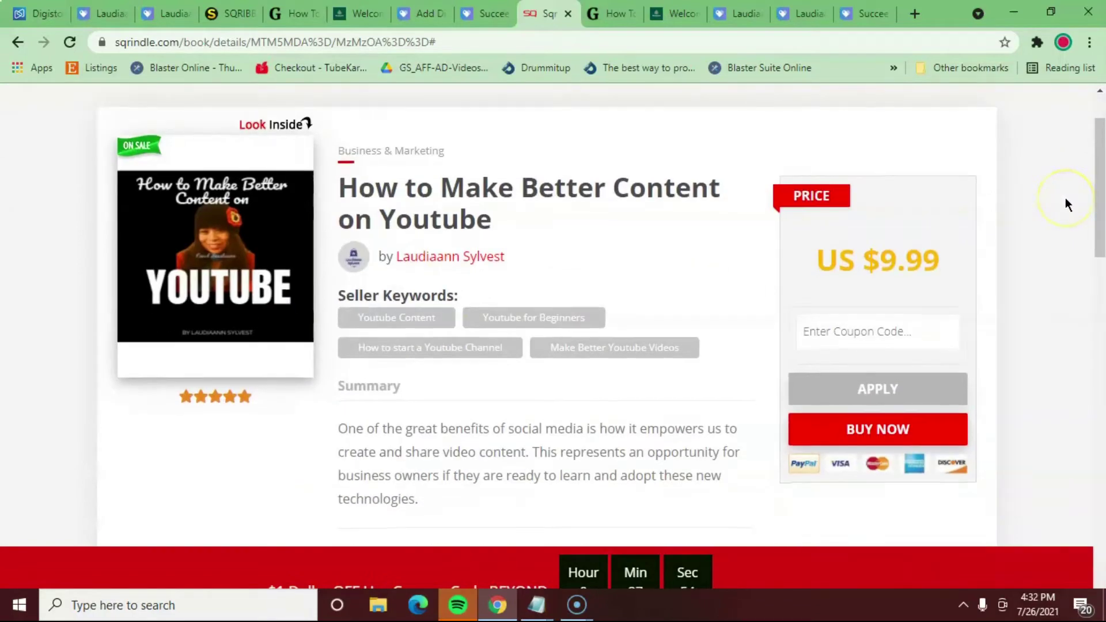
{"action": "scroll", "coordinate": [1066, 199], "scroll_direction": "down", "scroll_amount": 5}
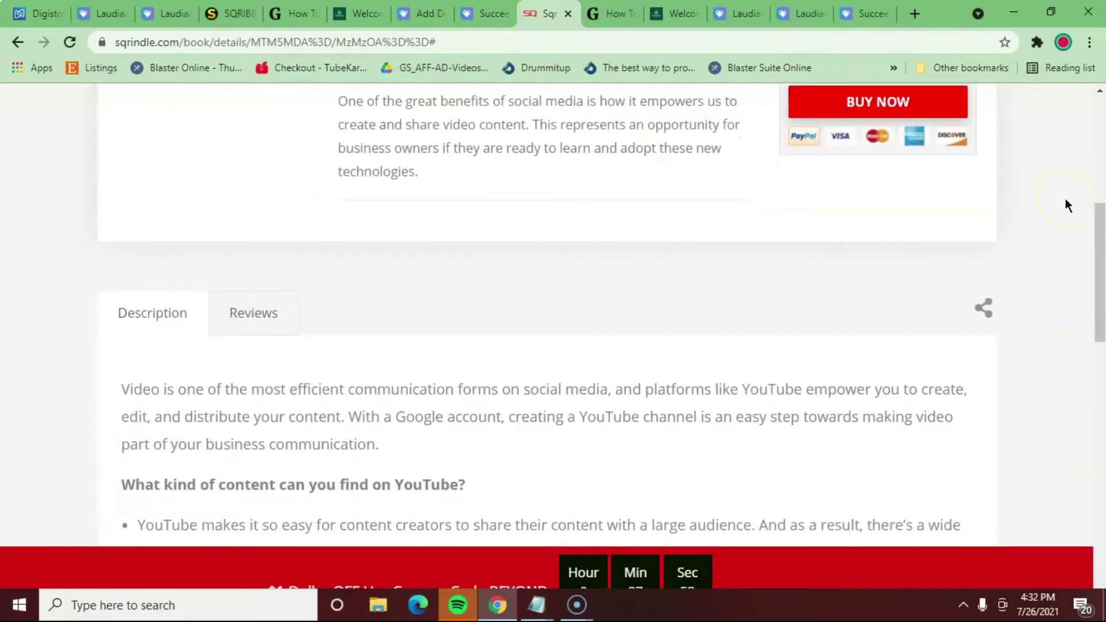
{"action": "scroll", "coordinate": [1066, 205], "scroll_direction": "down", "scroll_amount": 5}
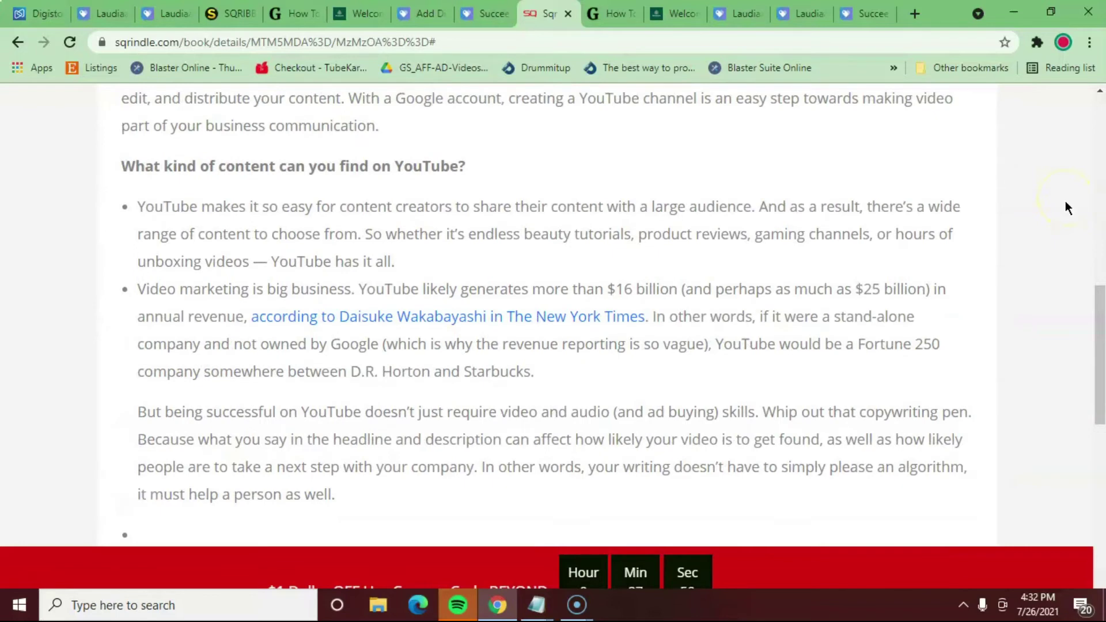
{"action": "scroll", "coordinate": [1065, 202], "scroll_direction": "up", "scroll_amount": 10}
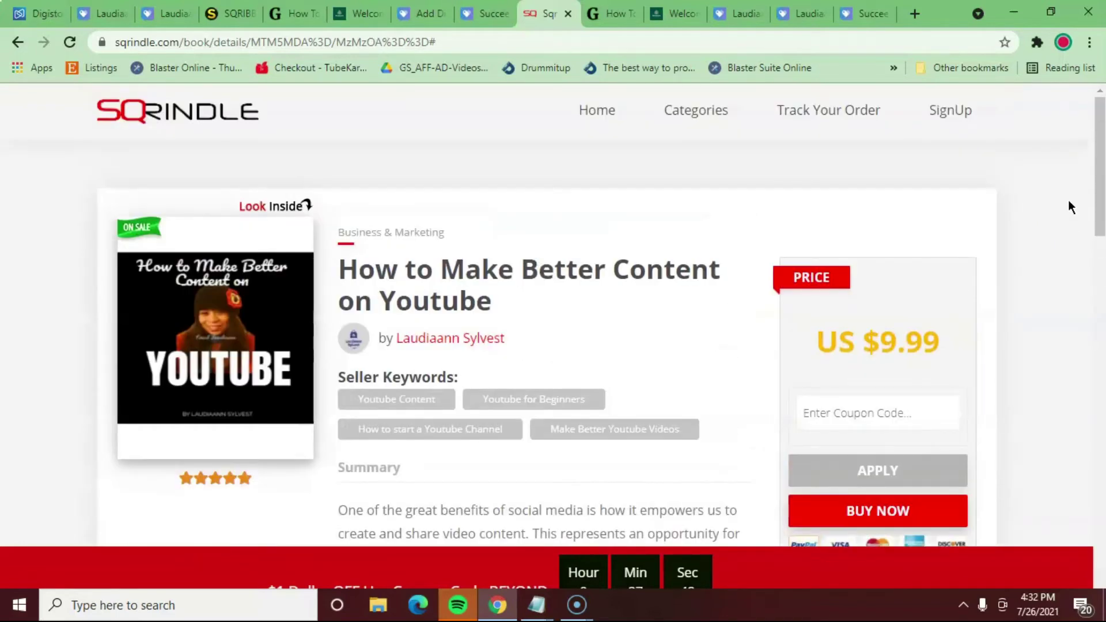
Step: Back on the Payhip podcasting e-book page, follow the store's link to its Etsy shop
{"action": "left_click", "coordinate": [502, 18]}
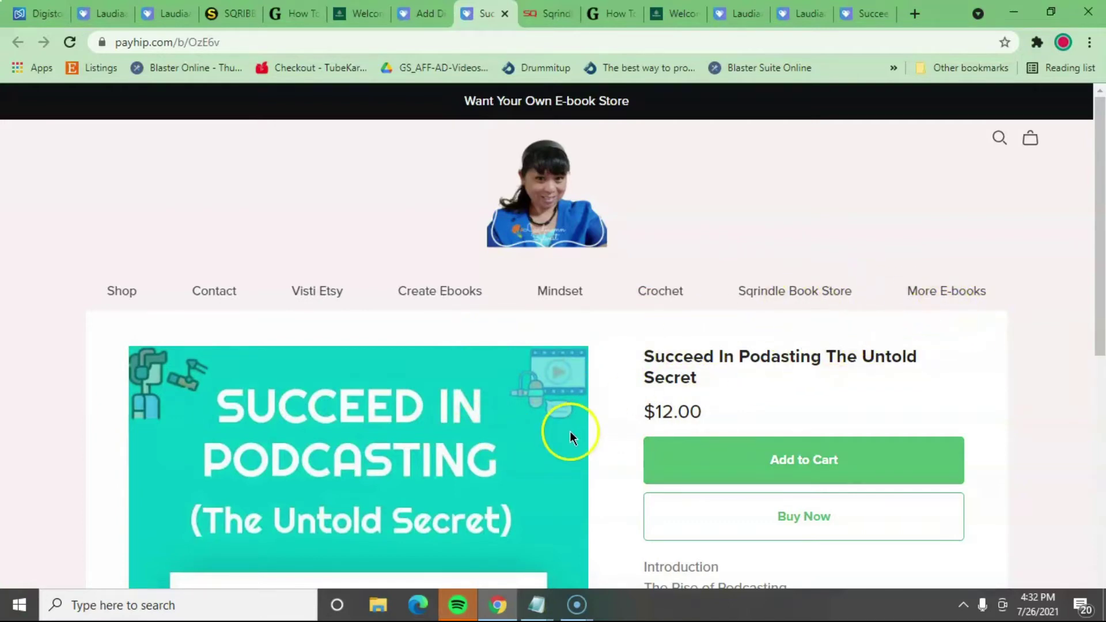
{"action": "scroll", "coordinate": [397, 486], "scroll_direction": "down", "scroll_amount": 3}
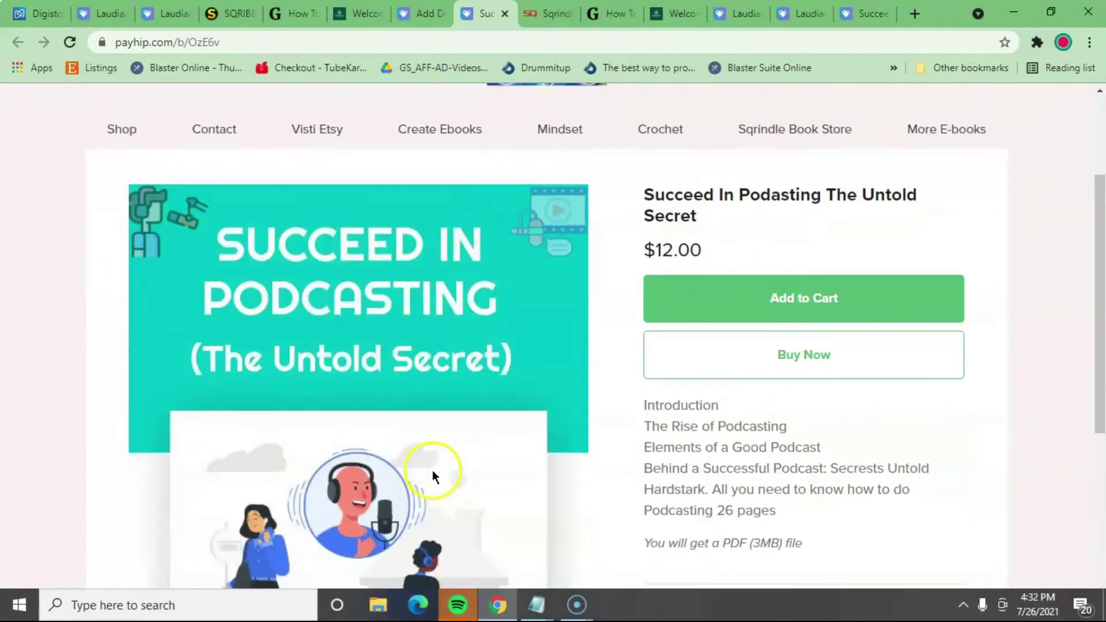
{"action": "scroll", "coordinate": [461, 437], "scroll_direction": "up", "scroll_amount": 3}
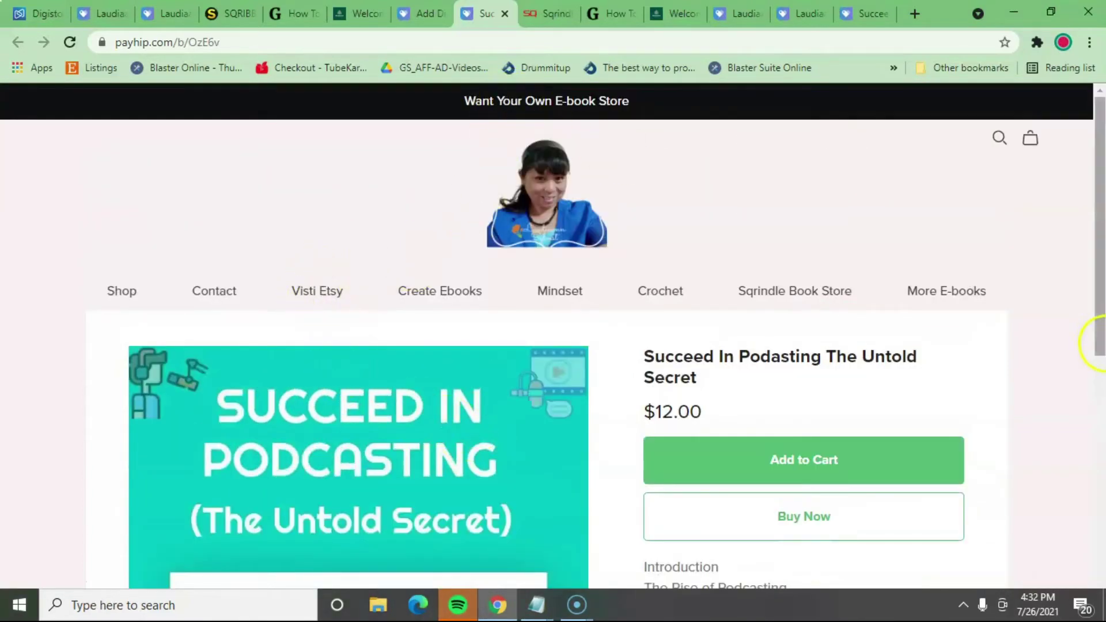
{"action": "left_click", "coordinate": [315, 296]}
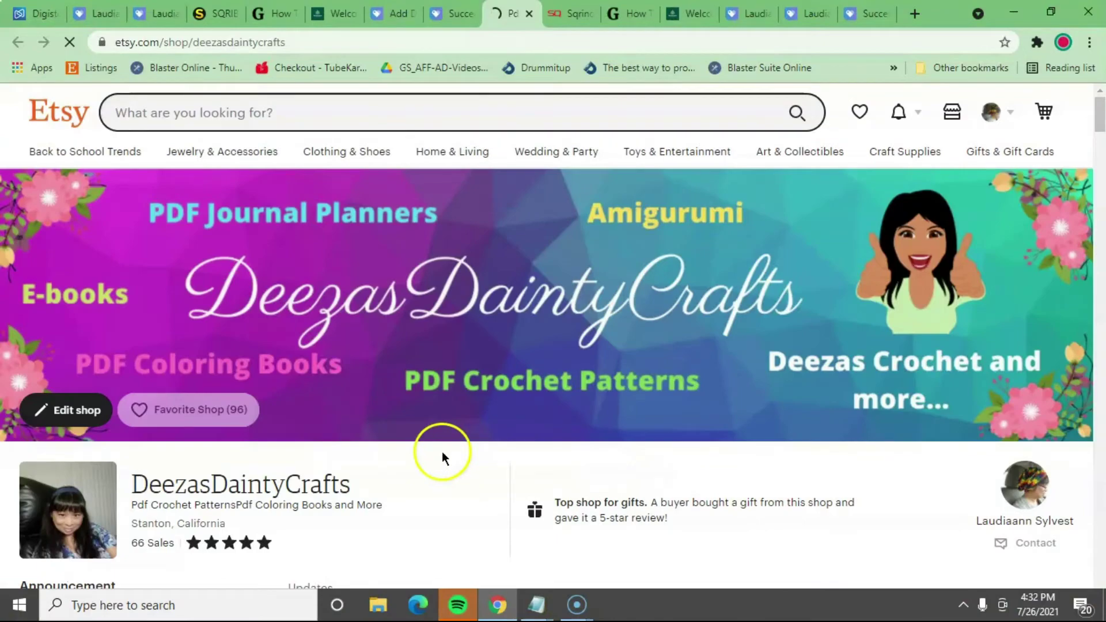
Step: Browse the DeezasDaintyCrafts Etsy shop's crochet patterns, coloring books and e-books
{"action": "scroll", "coordinate": [435, 469], "scroll_direction": "down", "scroll_amount": 8}
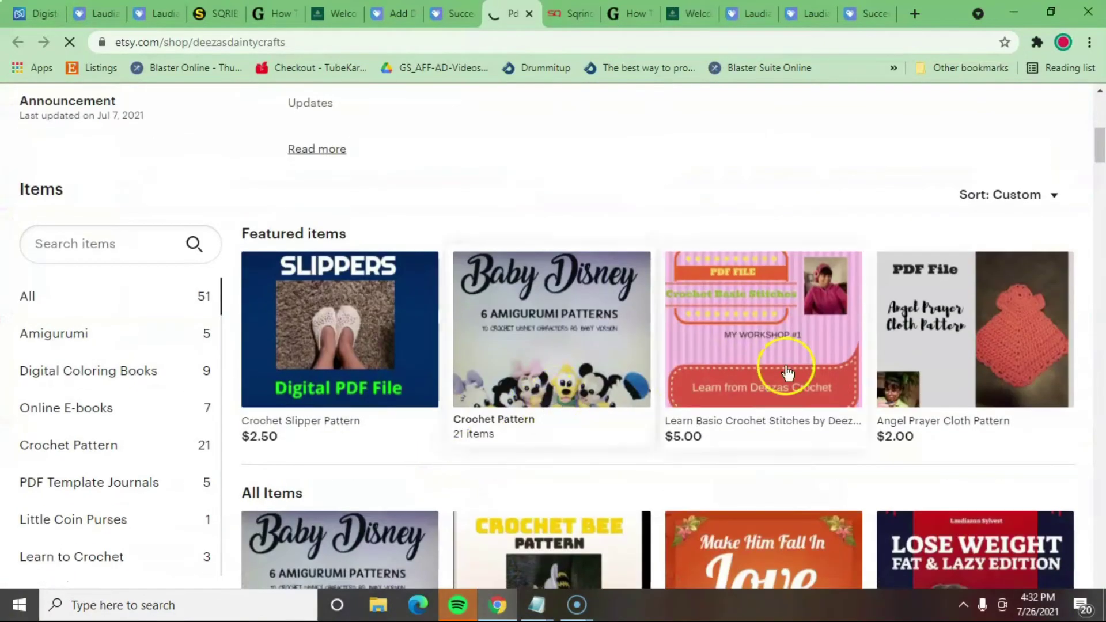
{"action": "scroll", "coordinate": [861, 425], "scroll_direction": "down", "scroll_amount": 10}
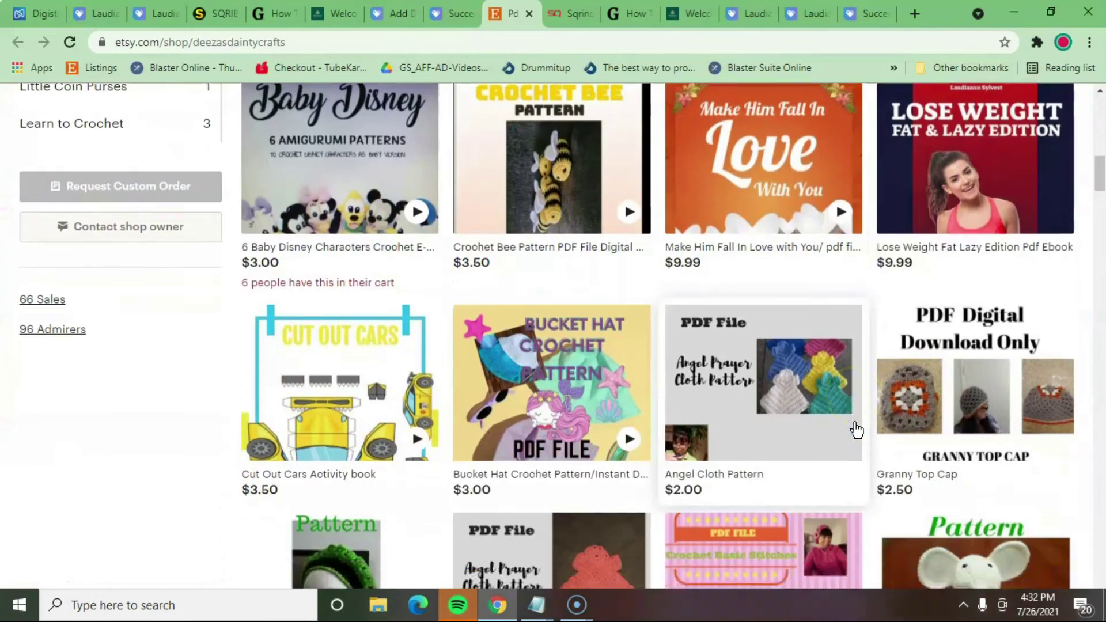
{"action": "scroll", "coordinate": [856, 429], "scroll_direction": "down", "scroll_amount": 15}
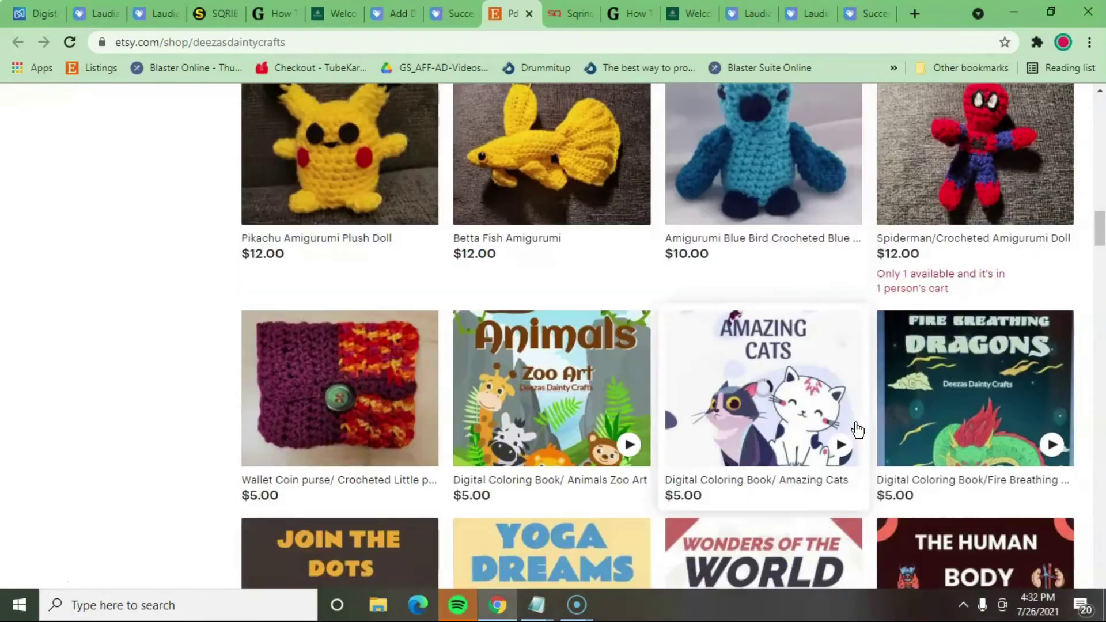
{"action": "scroll", "coordinate": [855, 428], "scroll_direction": "down", "scroll_amount": 7}
{"action": "scroll", "coordinate": [855, 428], "scroll_direction": "up", "scroll_amount": 7}
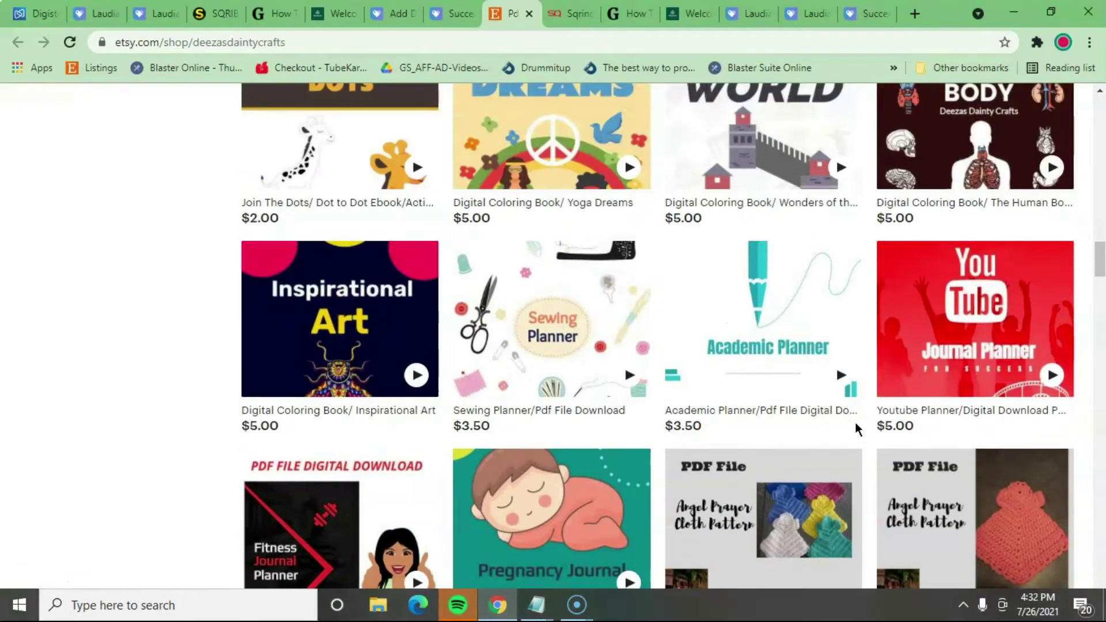
{"action": "scroll", "coordinate": [854, 423], "scroll_direction": "up", "scroll_amount": 5}
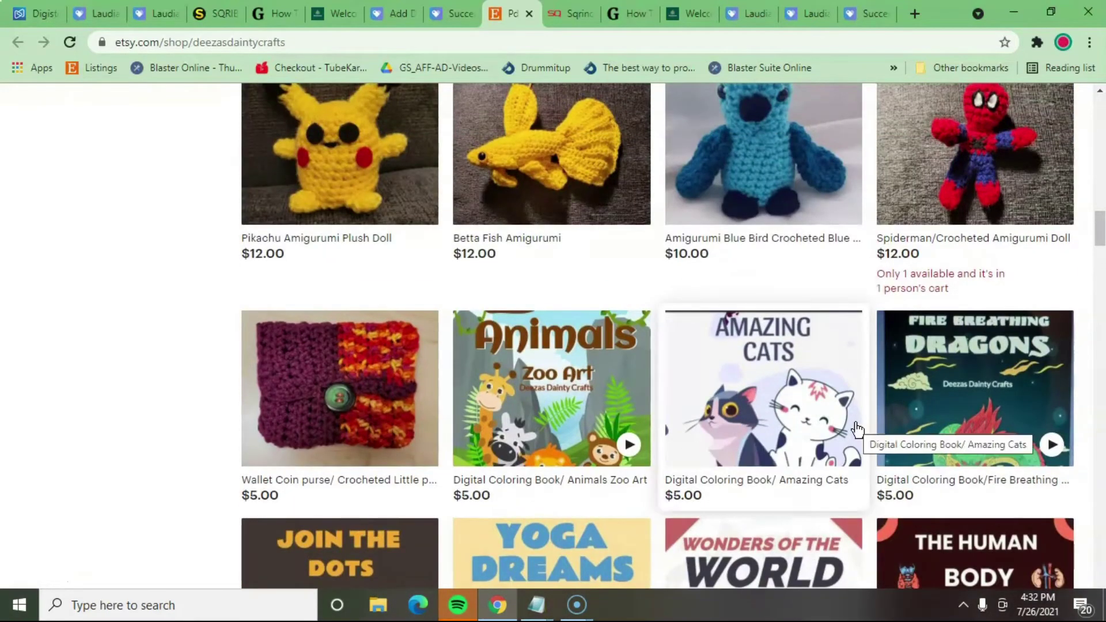
{"action": "scroll", "coordinate": [857, 427], "scroll_direction": "down", "scroll_amount": 4}
{"action": "scroll", "coordinate": [857, 429], "scroll_direction": "up", "scroll_amount": 16}
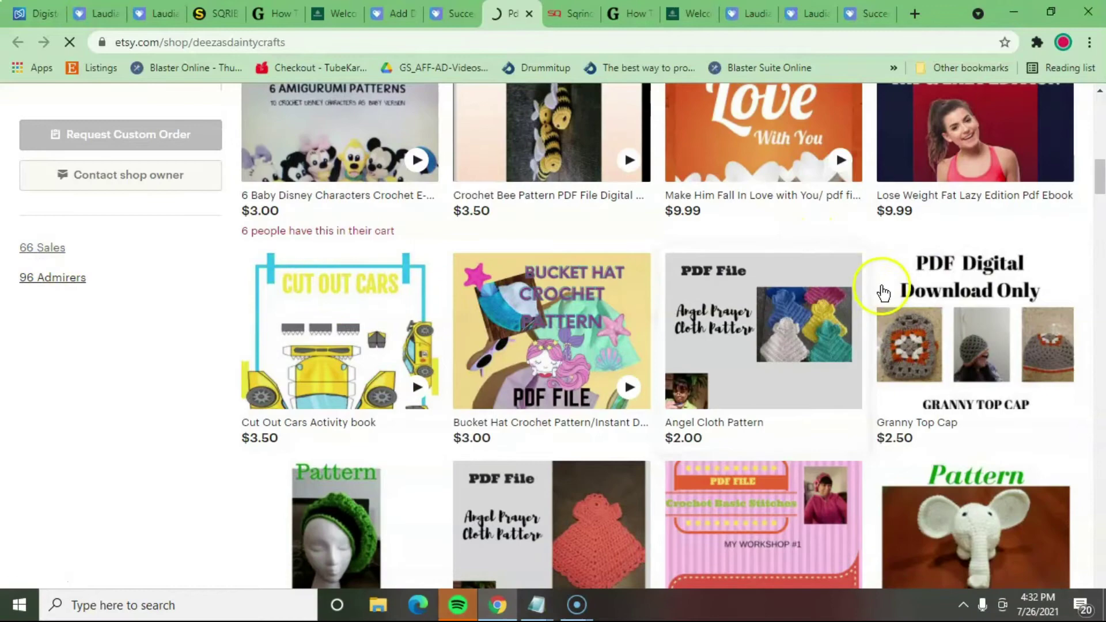
{"action": "scroll", "coordinate": [845, 305], "scroll_direction": "down", "scroll_amount": 3}
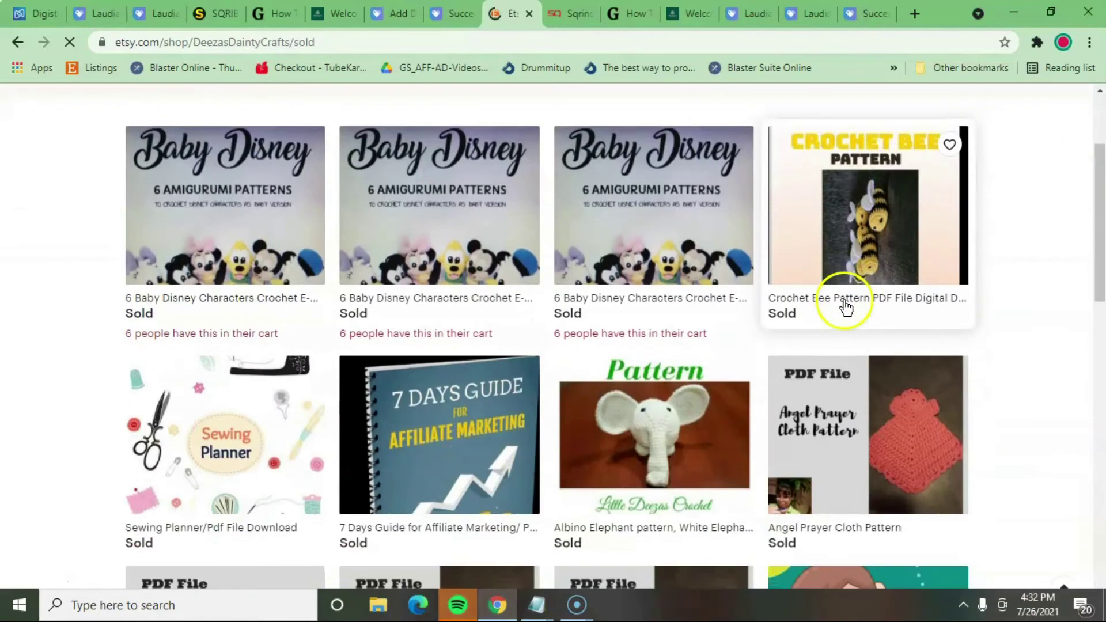
{"action": "scroll", "coordinate": [846, 307], "scroll_direction": "down", "scroll_amount": 3}
{"action": "scroll", "coordinate": [524, 308], "scroll_direction": "down", "scroll_amount": 2}
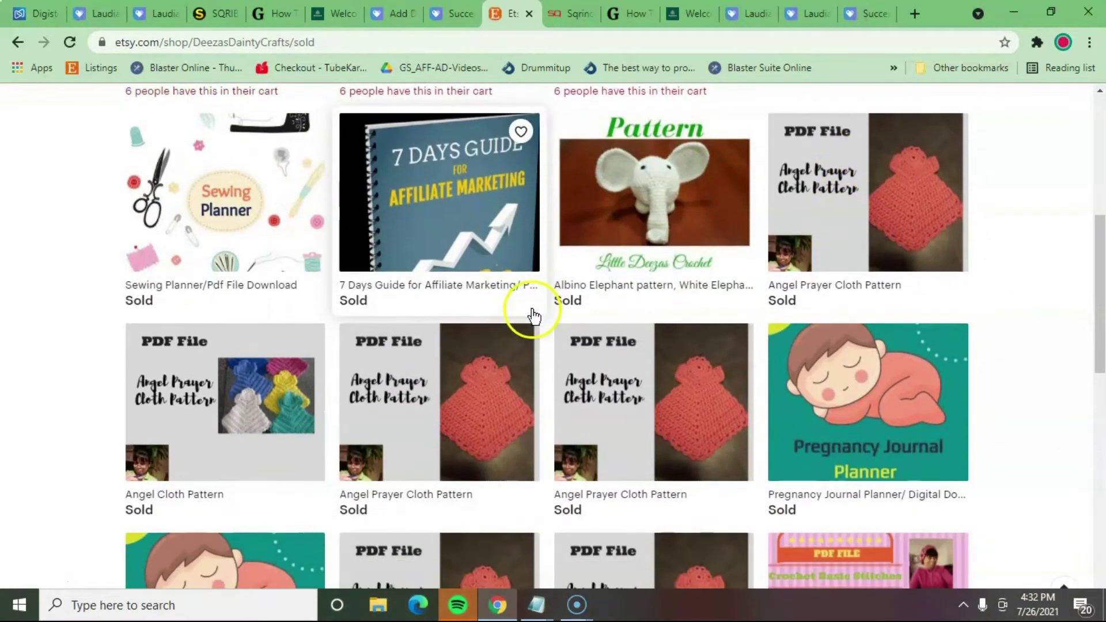
Step: Open the 7 Days Guide for Affiliate Marketing listing and play its preview video
{"action": "left_click", "coordinate": [430, 189]}
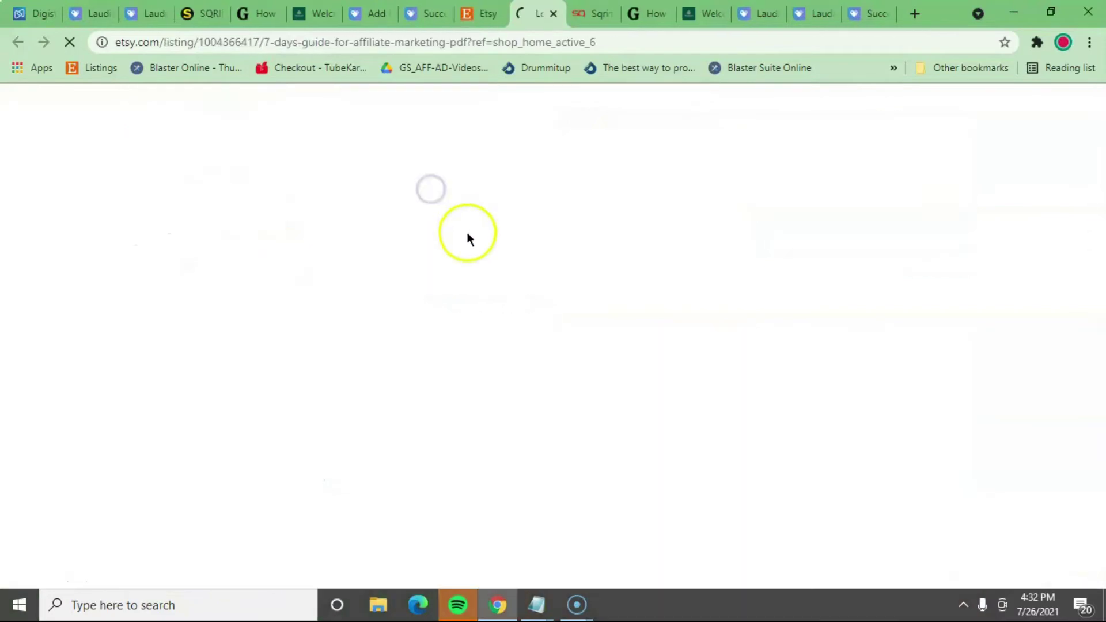
{"action": "scroll", "coordinate": [642, 415], "scroll_direction": "down", "scroll_amount": 3}
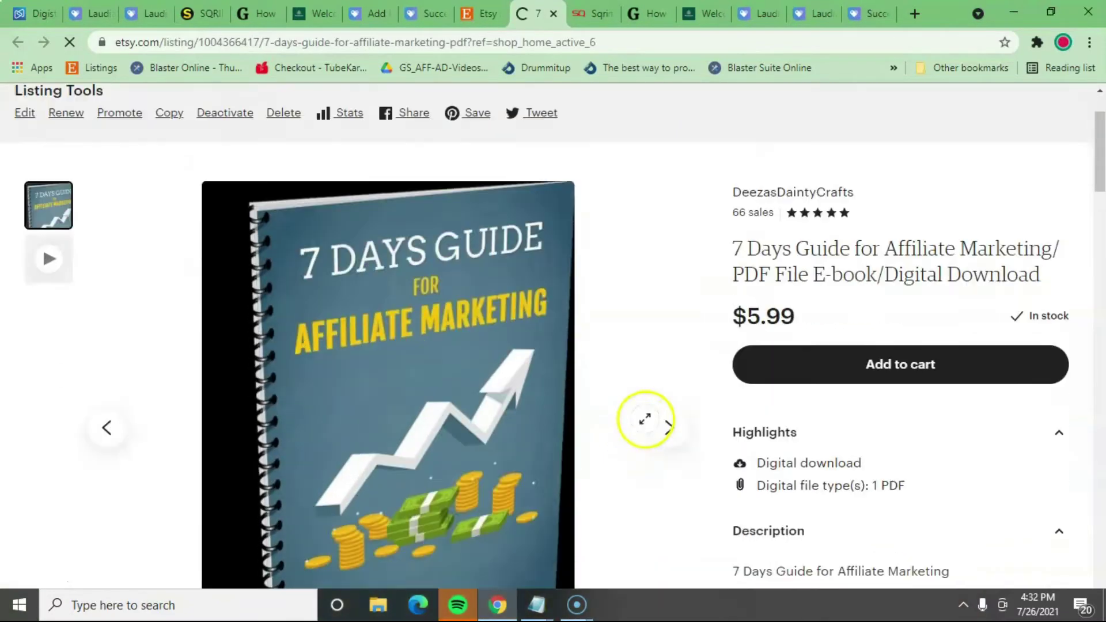
{"action": "scroll", "coordinate": [653, 394], "scroll_direction": "down", "scroll_amount": 2}
{"action": "scroll", "coordinate": [653, 390], "scroll_direction": "up", "scroll_amount": 4}
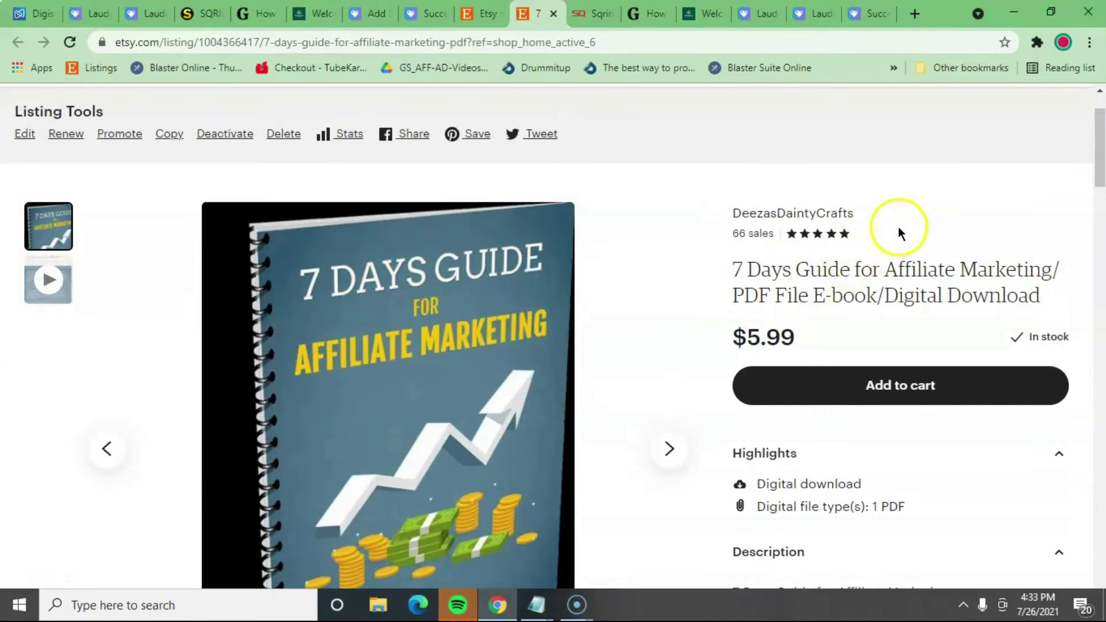
{"action": "left_click", "coordinate": [67, 300]}
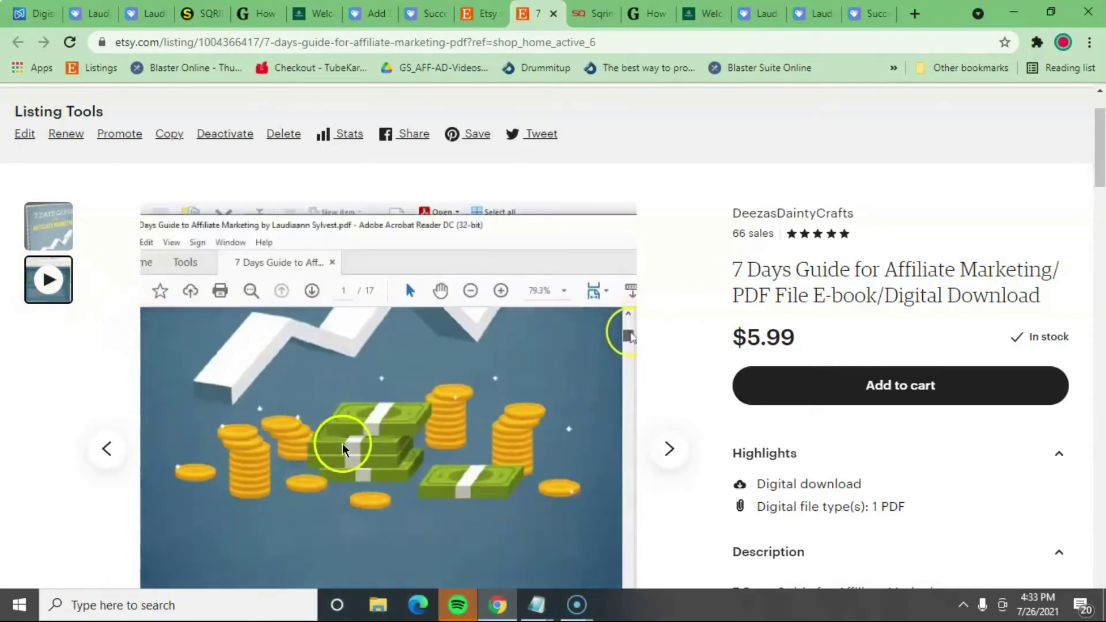
Step: Review the Etsy listing, then return to Payhip and follow the Create Ebooks menu link
{"action": "scroll", "coordinate": [626, 390], "scroll_direction": "down", "scroll_amount": 3}
{"action": "scroll", "coordinate": [626, 390], "scroll_direction": "down", "scroll_amount": 3}
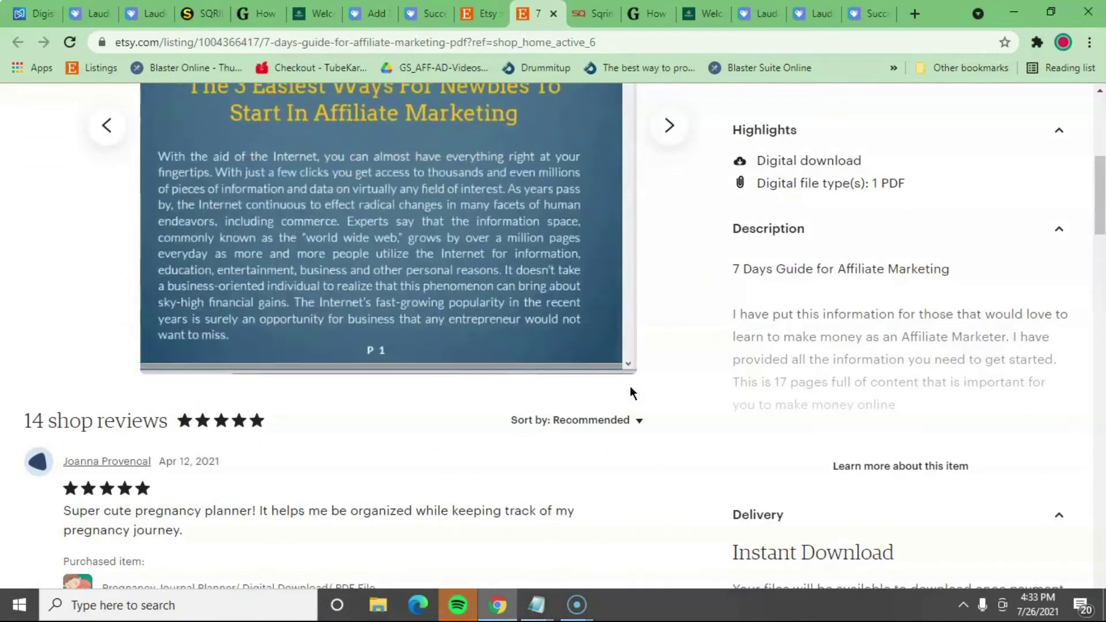
{"action": "scroll", "coordinate": [630, 386], "scroll_direction": "up", "scroll_amount": 3}
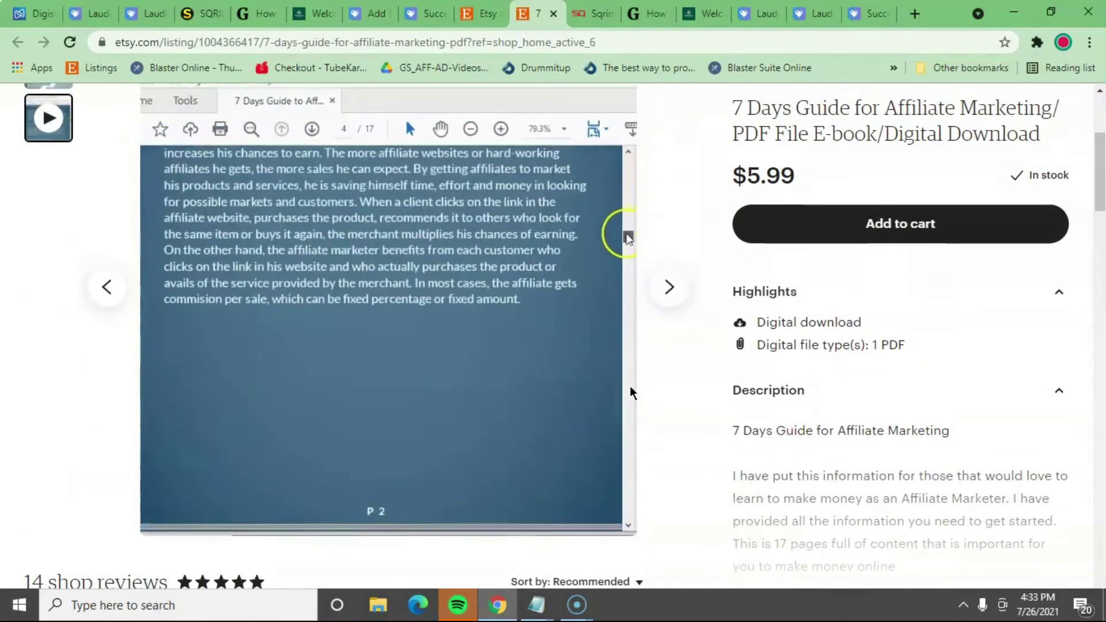
{"action": "scroll", "coordinate": [630, 386], "scroll_direction": "down", "scroll_amount": 3}
{"action": "scroll", "coordinate": [630, 386], "scroll_direction": "up", "scroll_amount": 2}
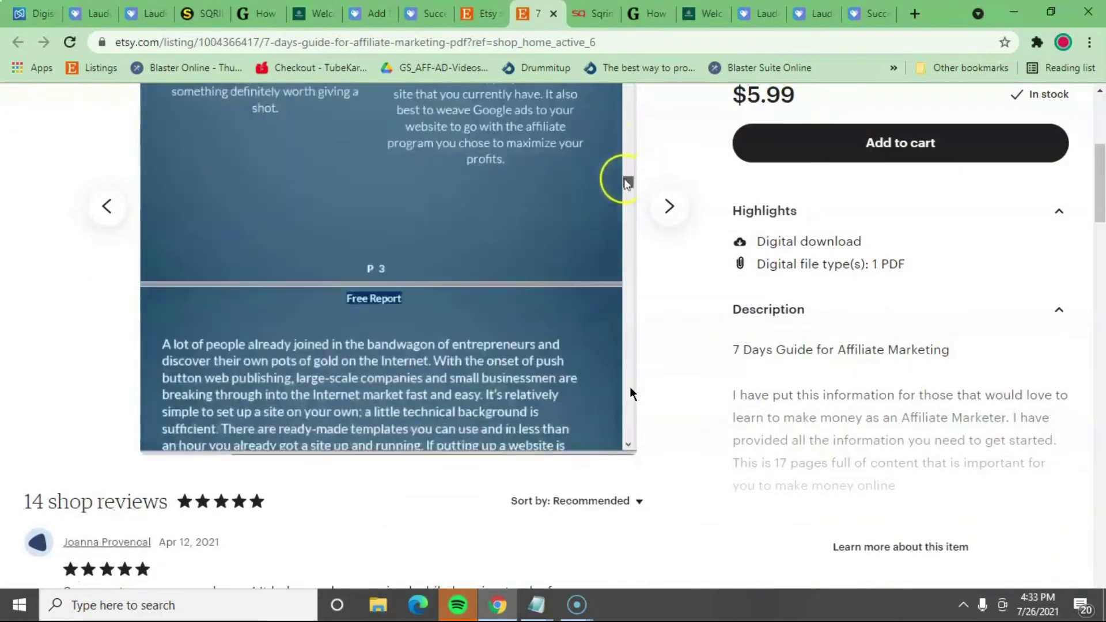
{"action": "scroll", "coordinate": [630, 386], "scroll_direction": "down", "scroll_amount": 2}
{"action": "scroll", "coordinate": [630, 389], "scroll_direction": "up", "scroll_amount": 4}
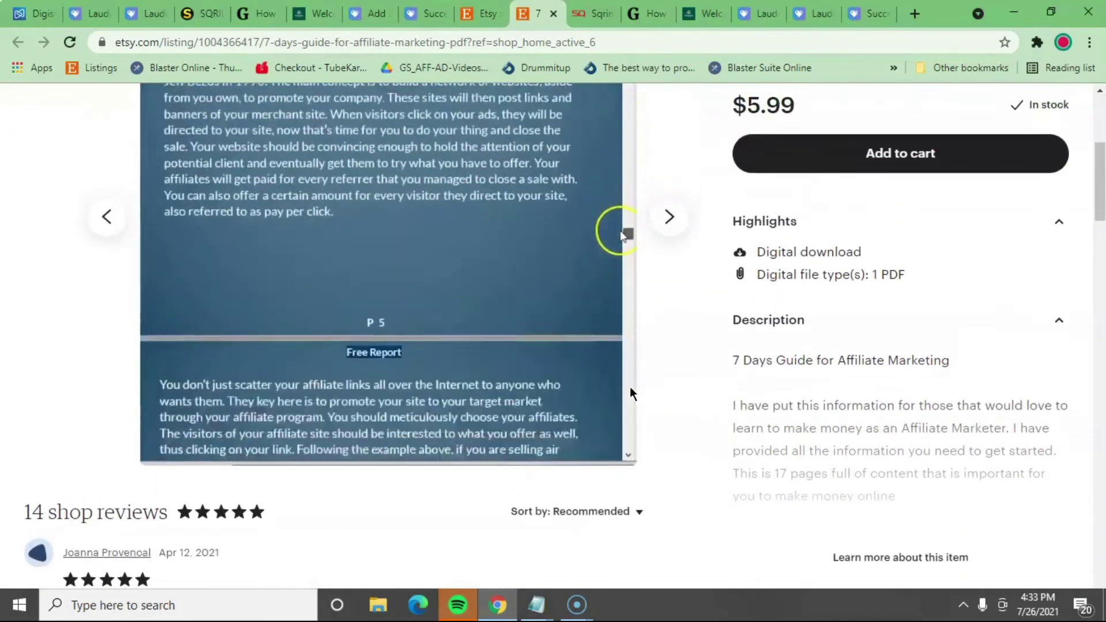
{"action": "scroll", "coordinate": [630, 391], "scroll_direction": "up", "scroll_amount": 2}
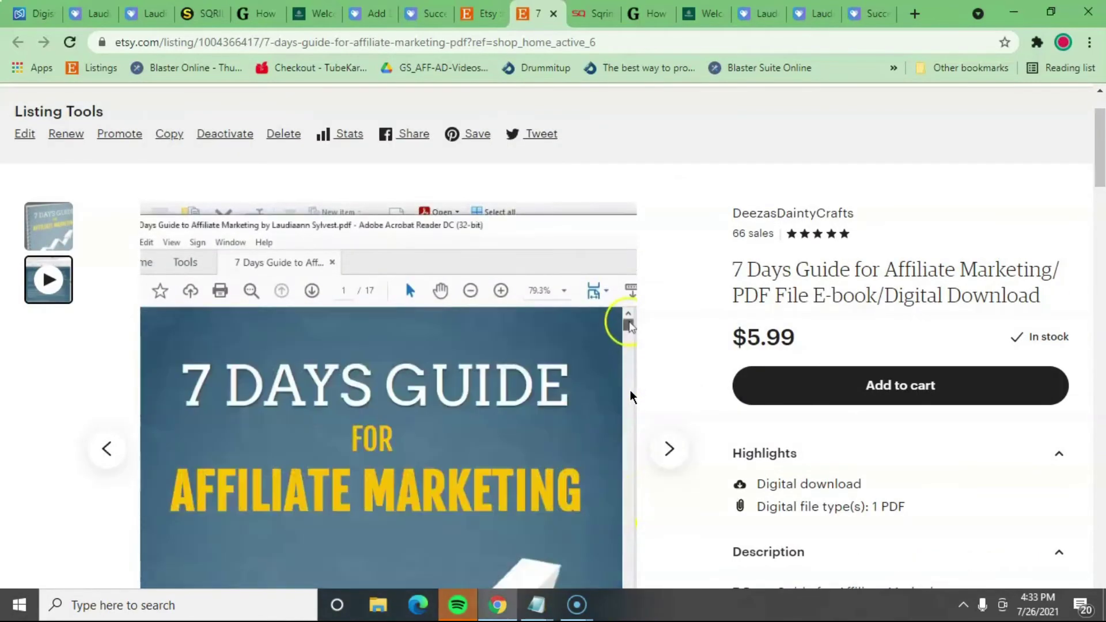
{"action": "scroll", "coordinate": [630, 390], "scroll_direction": "up", "scroll_amount": 1}
{"action": "scroll", "coordinate": [630, 389], "scroll_direction": "down", "scroll_amount": 1}
{"action": "scroll", "coordinate": [630, 397], "scroll_direction": "down", "scroll_amount": 2}
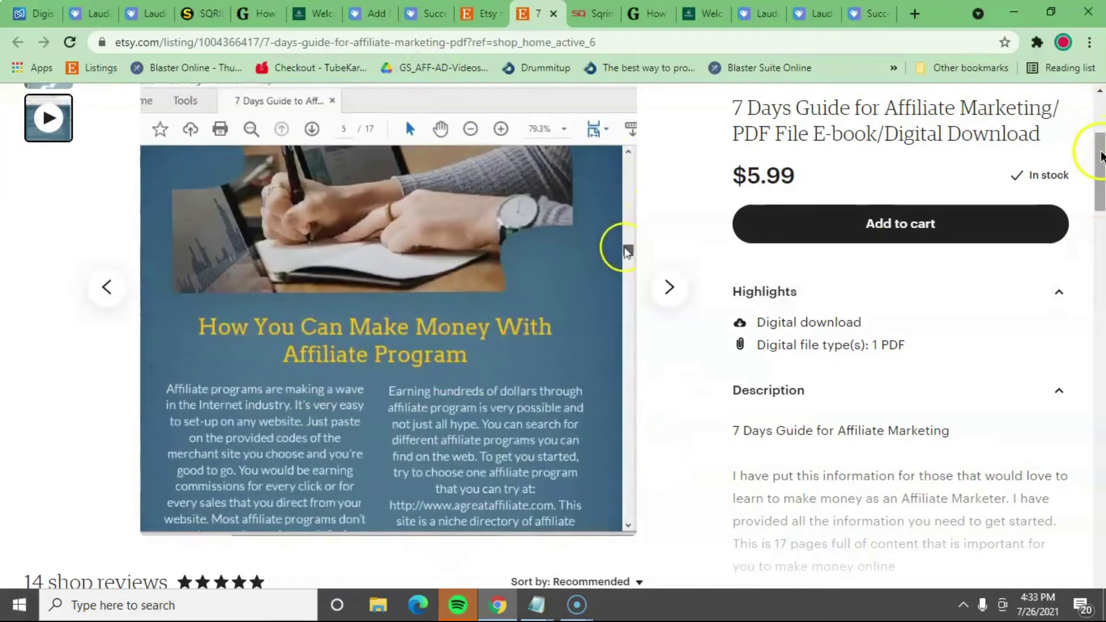
{"action": "scroll", "coordinate": [1098, 167], "scroll_direction": "up", "scroll_amount": 3}
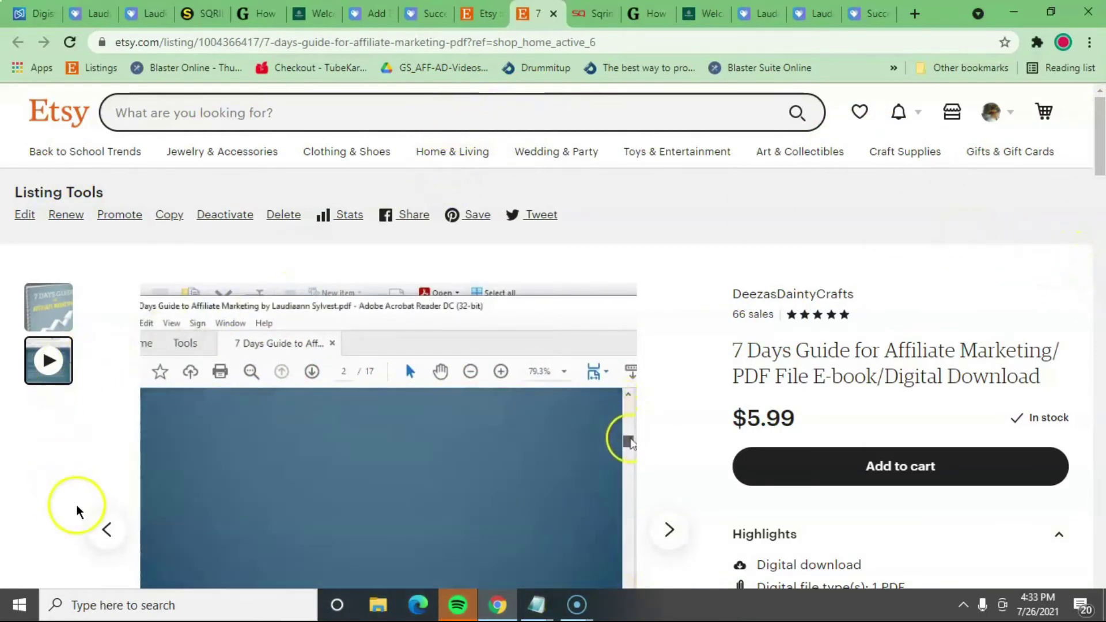
{"action": "scroll", "coordinate": [78, 507], "scroll_direction": "down", "scroll_amount": 3}
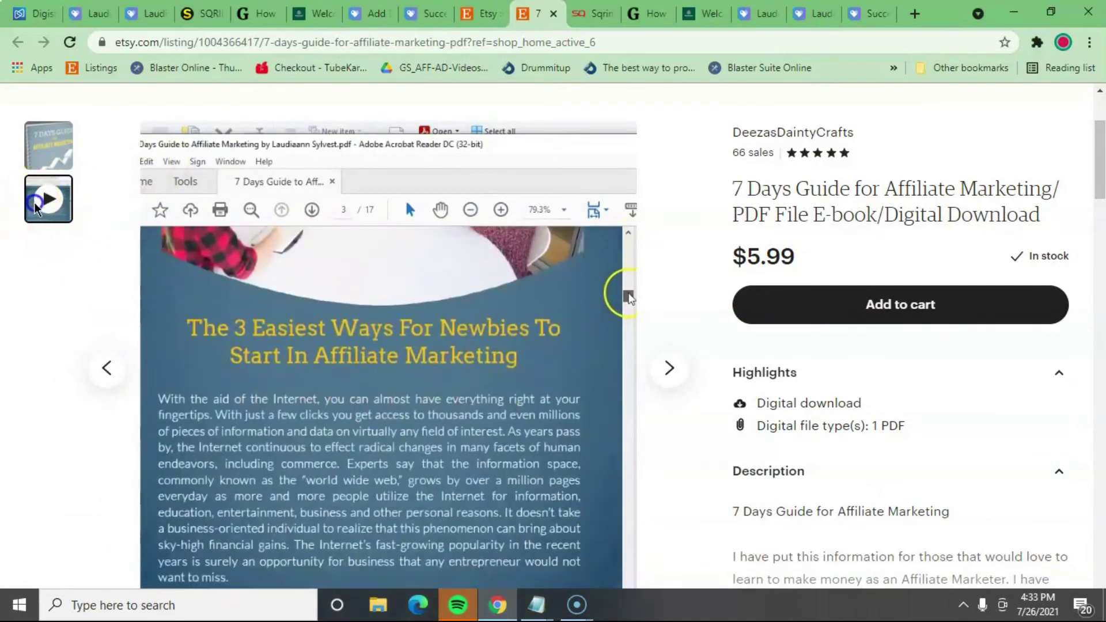
{"action": "left_click", "coordinate": [451, 23]}
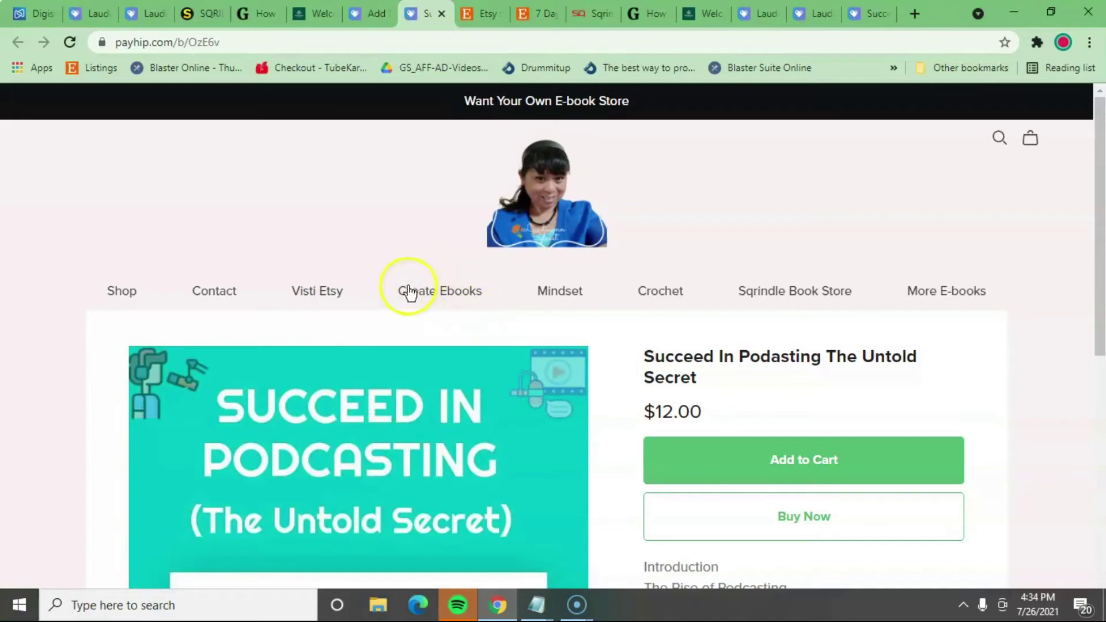
{"action": "left_click", "coordinate": [466, 295]}
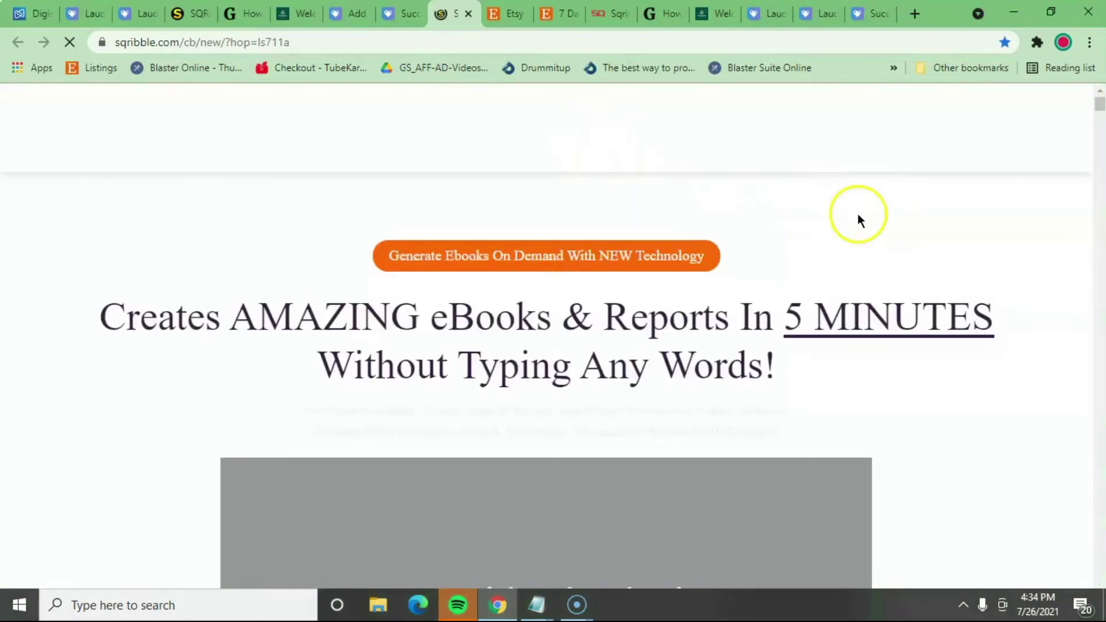
Step: Scroll through the Sqribble sales page's video and pricing sections
{"action": "scroll", "coordinate": [945, 213], "scroll_direction": "down", "scroll_amount": 8}
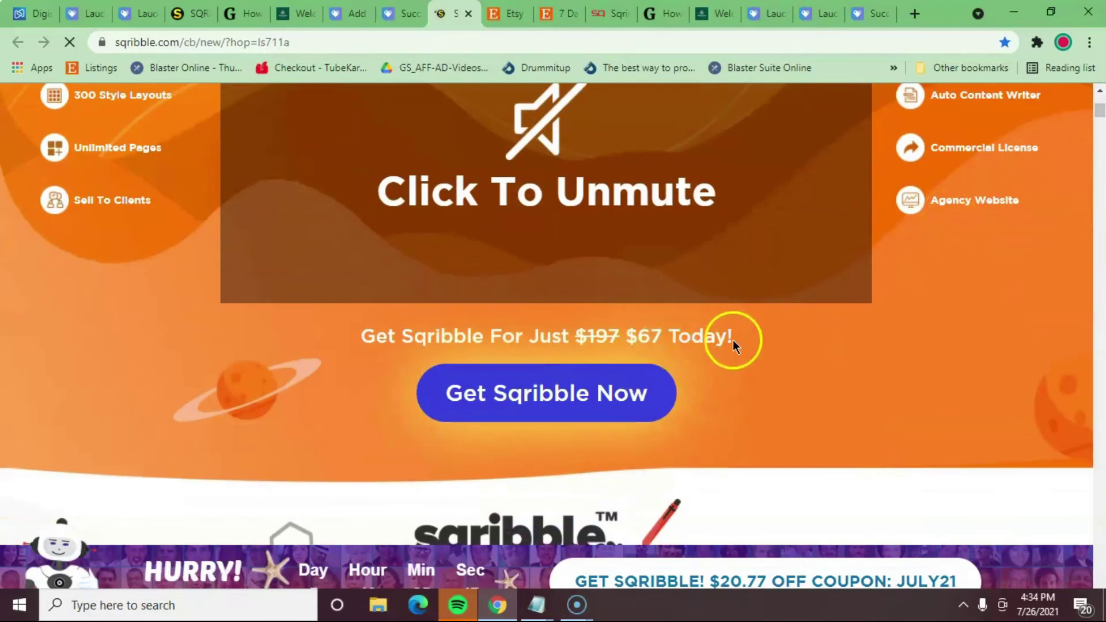
{"action": "scroll", "coordinate": [751, 336], "scroll_direction": "down", "scroll_amount": 4}
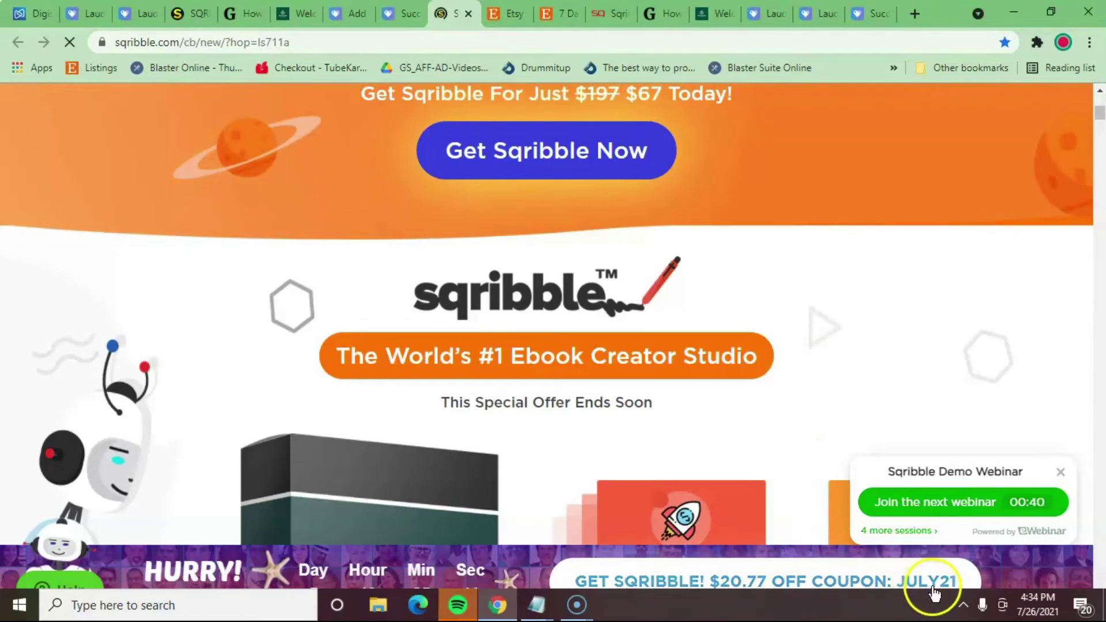
{"action": "scroll", "coordinate": [954, 567], "scroll_direction": "up", "scroll_amount": 3}
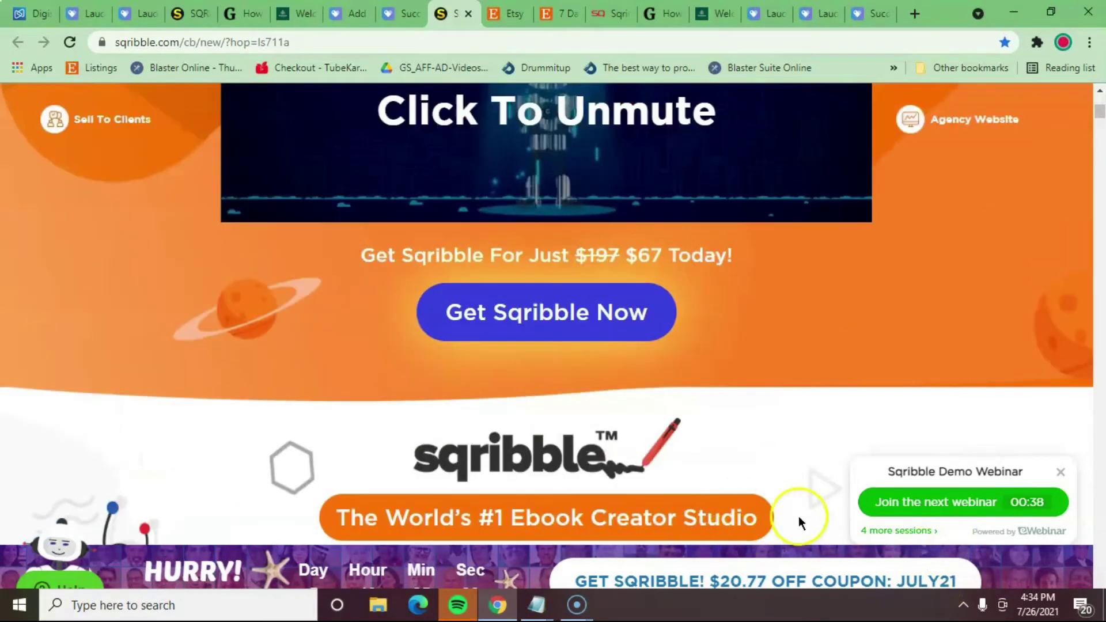
{"action": "scroll", "coordinate": [818, 452], "scroll_direction": "down", "scroll_amount": 3}
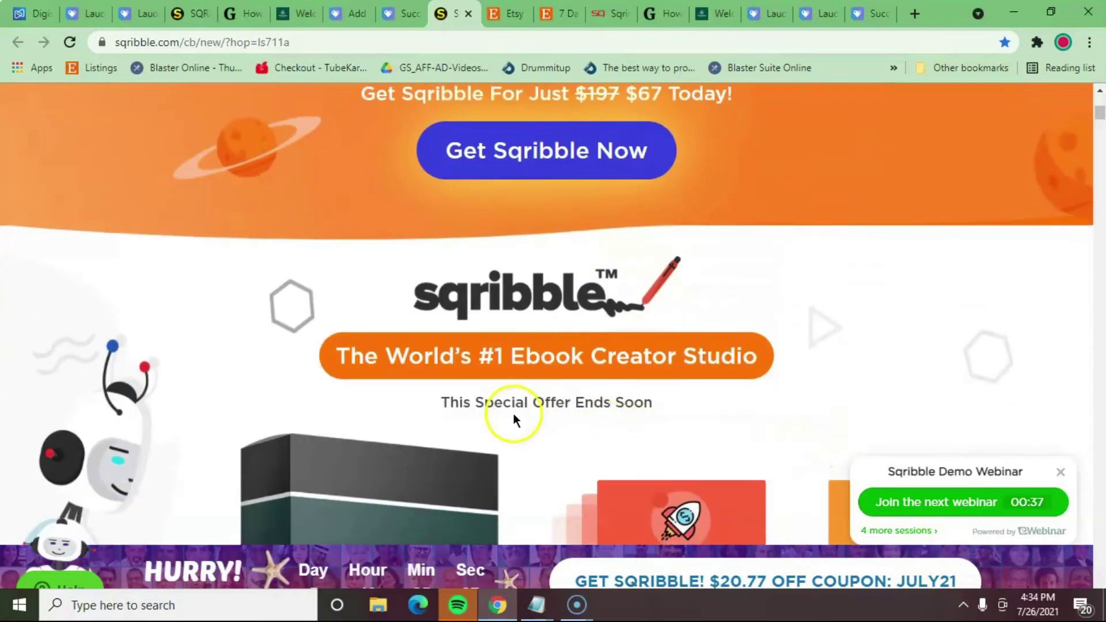
{"action": "scroll", "coordinate": [765, 381], "scroll_direction": "up", "scroll_amount": 7}
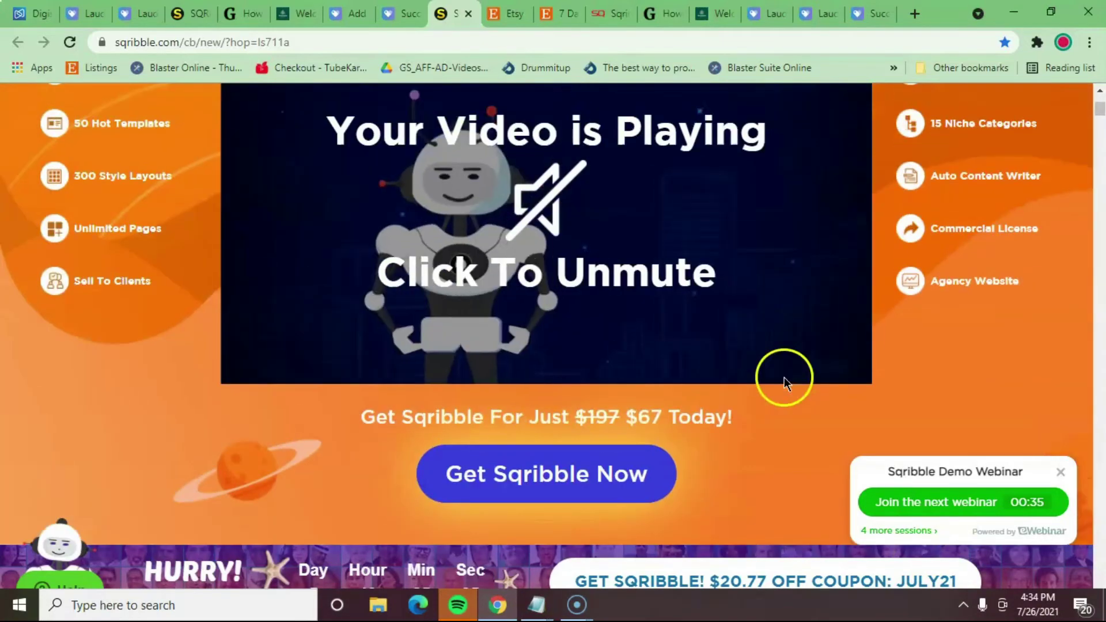
{"action": "scroll", "coordinate": [798, 386], "scroll_direction": "up", "scroll_amount": 1}
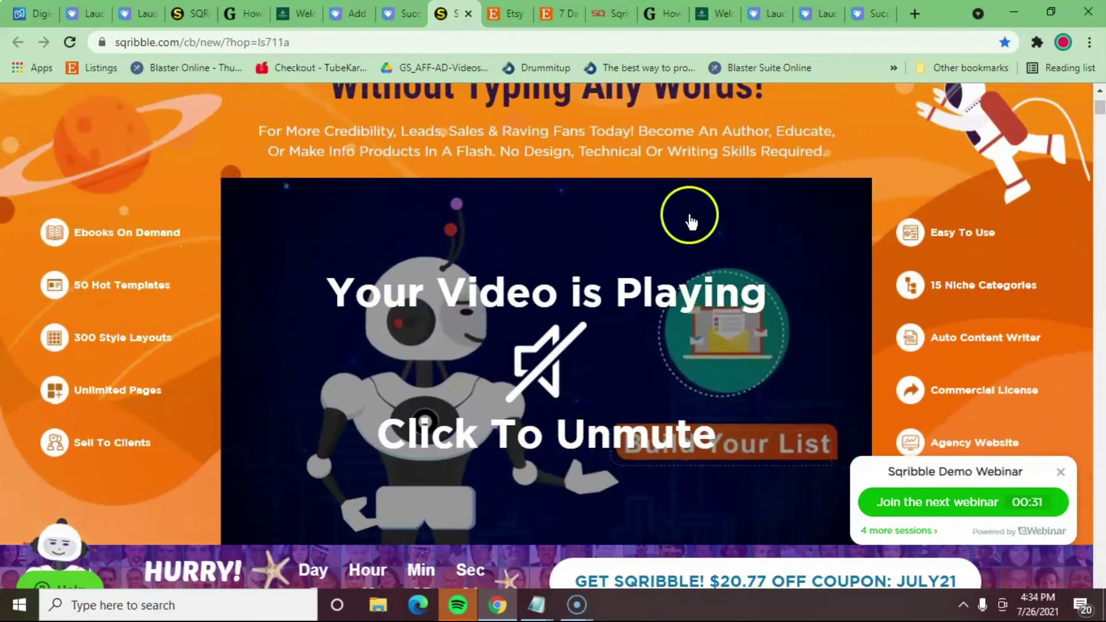
{"action": "scroll", "coordinate": [1072, 241], "scroll_direction": "down", "scroll_amount": 3}
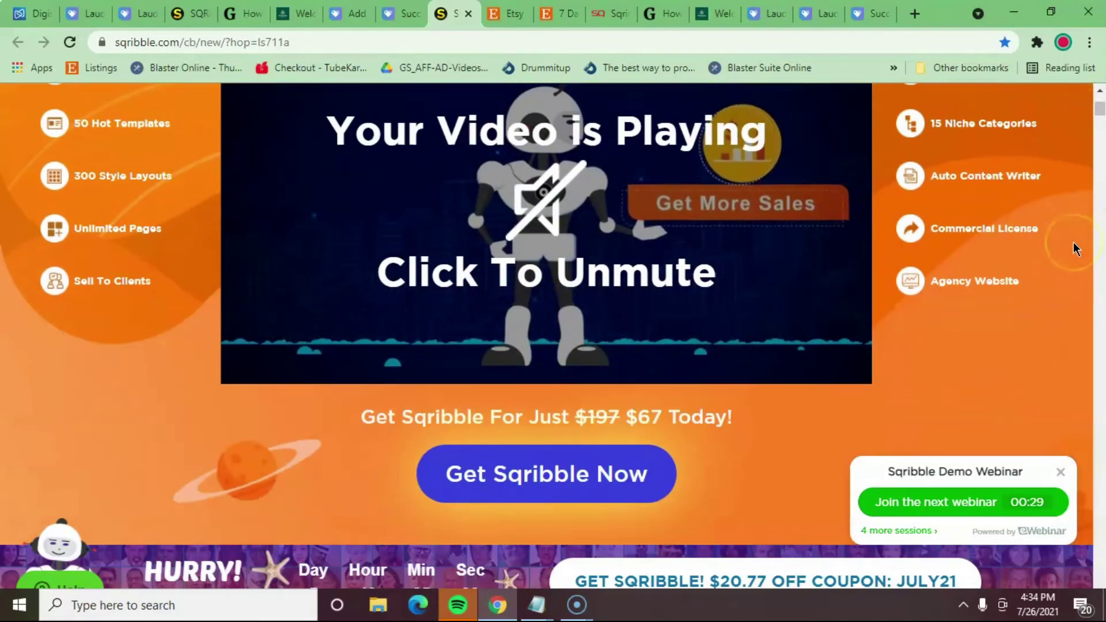
{"action": "scroll", "coordinate": [1073, 242], "scroll_direction": "up", "scroll_amount": 9}
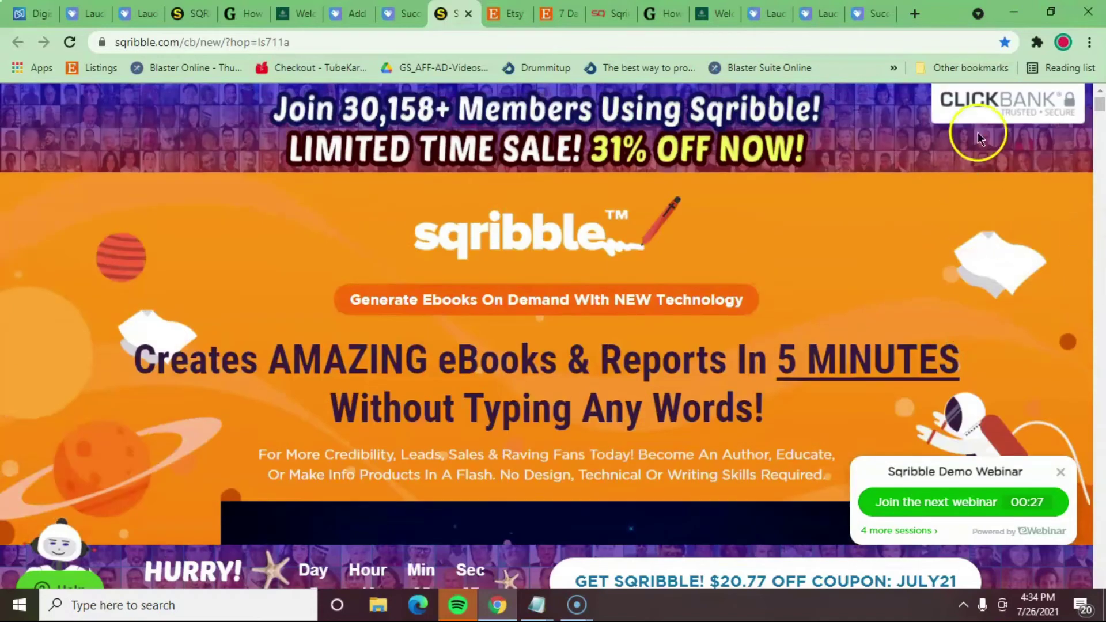
{"action": "scroll", "coordinate": [821, 224], "scroll_direction": "down", "scroll_amount": 1}
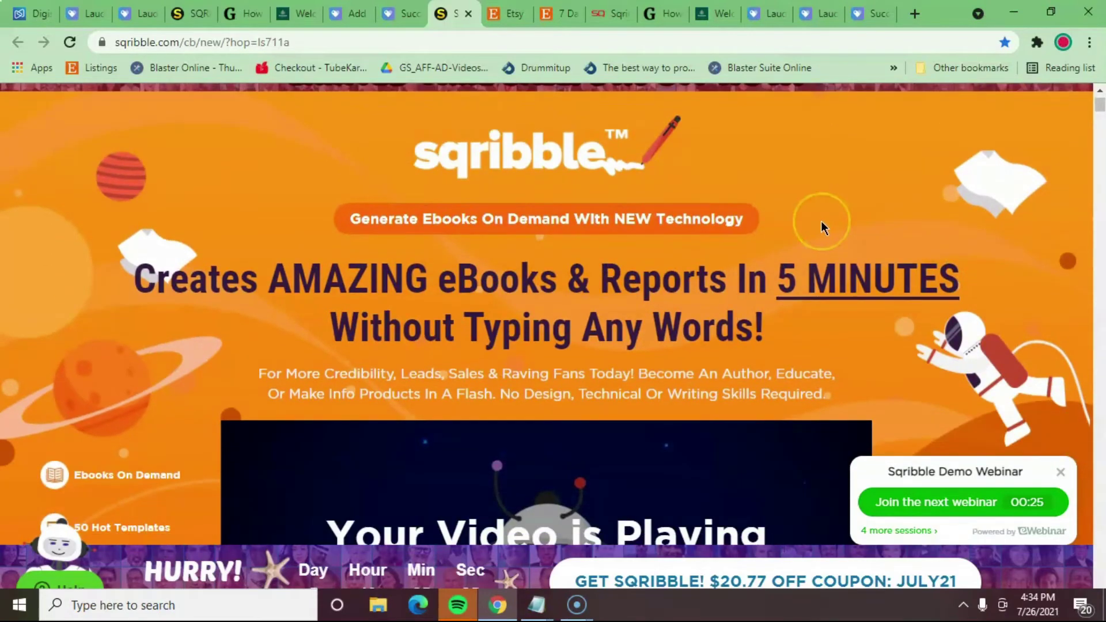
{"action": "scroll", "coordinate": [821, 225], "scroll_direction": "down", "scroll_amount": 5}
{"action": "scroll", "coordinate": [823, 228], "scroll_direction": "down", "scroll_amount": 10}
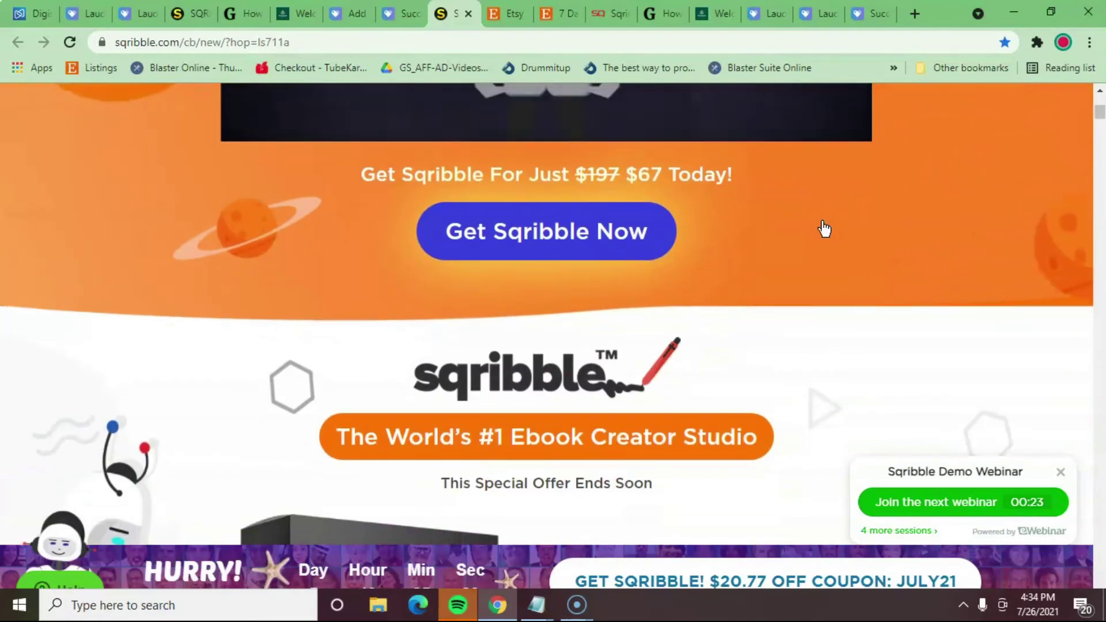
{"action": "scroll", "coordinate": [822, 228], "scroll_direction": "down", "scroll_amount": 7}
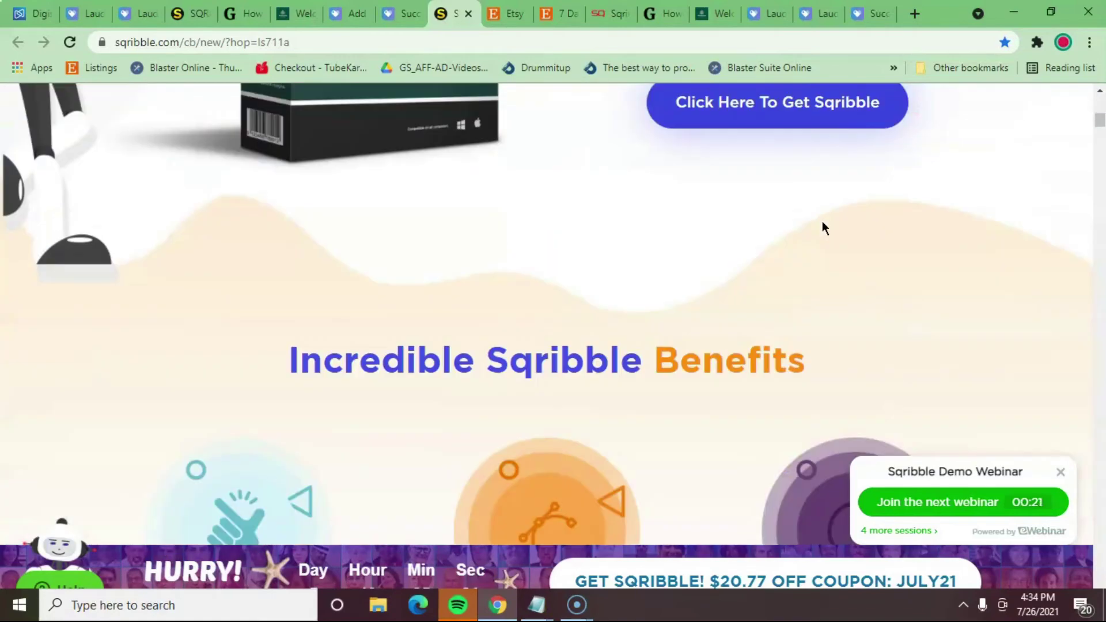
Step: Look over the Sqribble benefits section and return to the Payhip podcasting product page
{"action": "scroll", "coordinate": [824, 227], "scroll_direction": "up", "scroll_amount": 1}
{"action": "scroll", "coordinate": [824, 228], "scroll_direction": "down", "scroll_amount": 5}
{"action": "scroll", "coordinate": [821, 222], "scroll_direction": "down", "scroll_amount": 4}
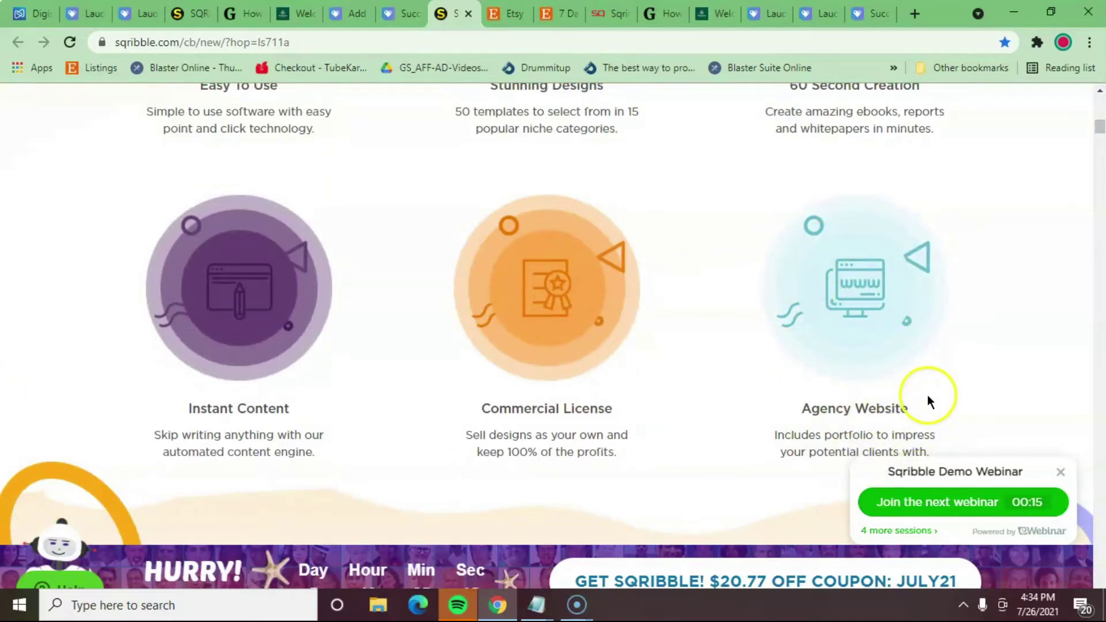
{"action": "scroll", "coordinate": [673, 415], "scroll_direction": "up", "scroll_amount": 3}
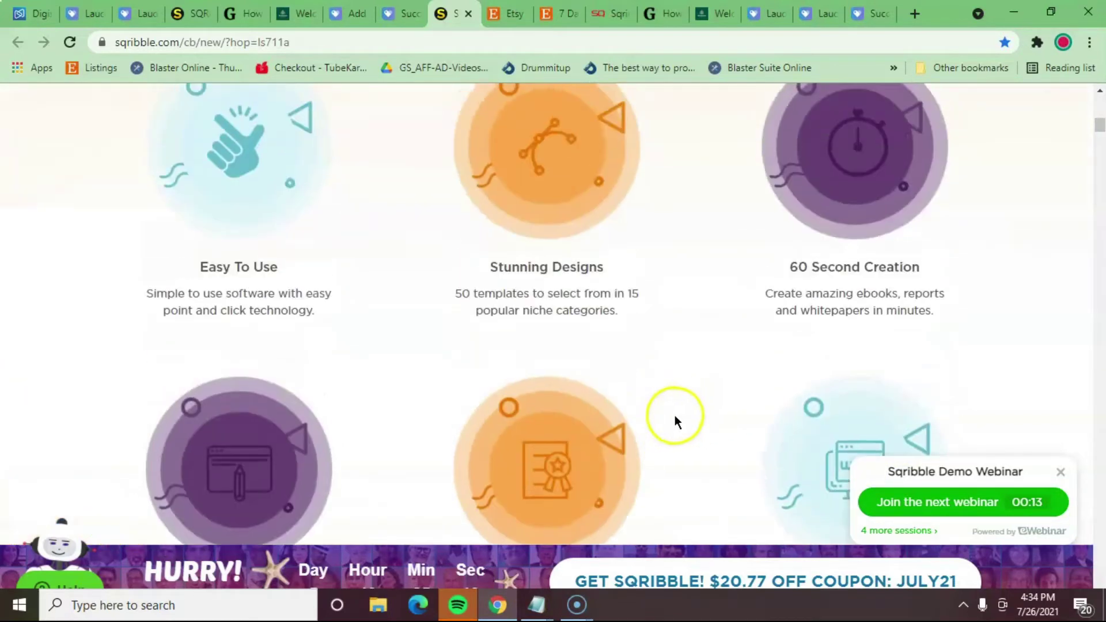
{"action": "scroll", "coordinate": [675, 420], "scroll_direction": "up", "scroll_amount": 15}
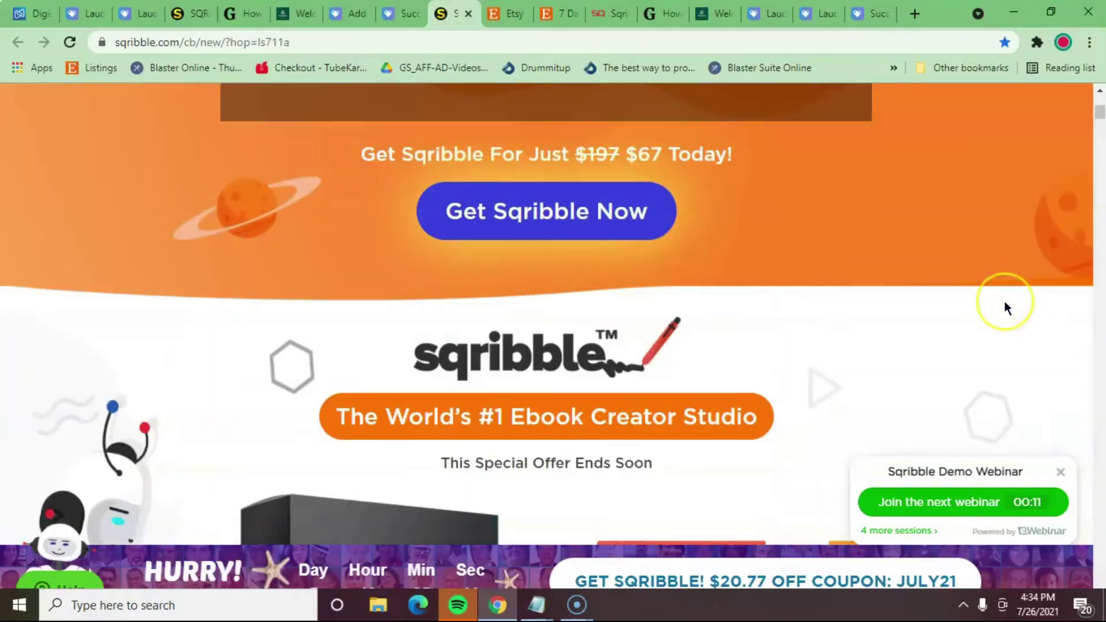
{"action": "scroll", "coordinate": [1004, 300], "scroll_direction": "up", "scroll_amount": 8}
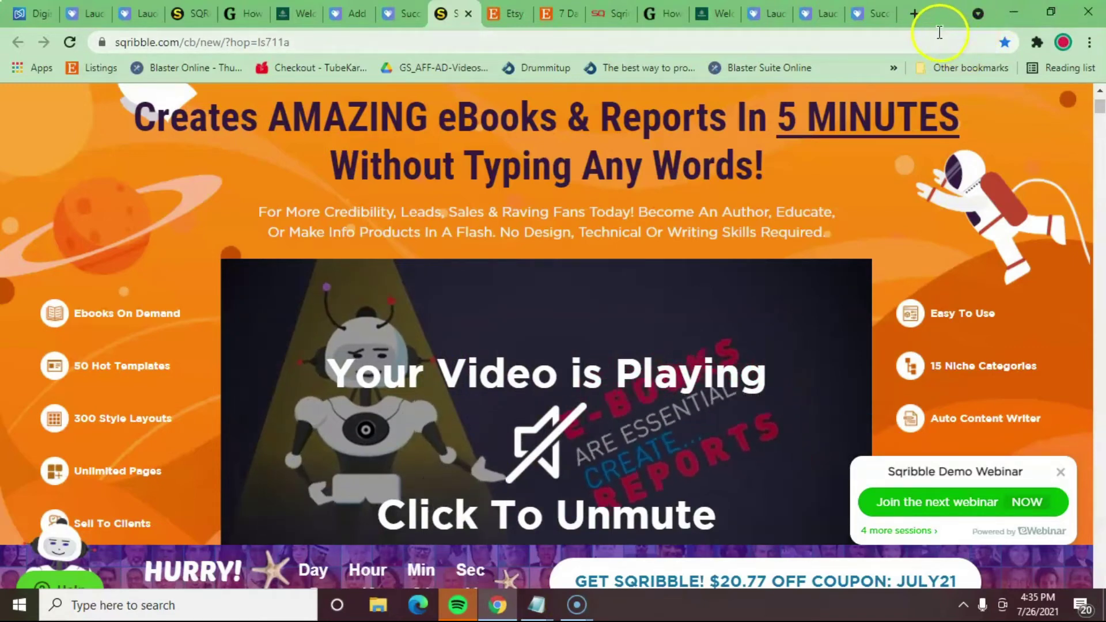
{"action": "left_click", "coordinate": [405, 15]}
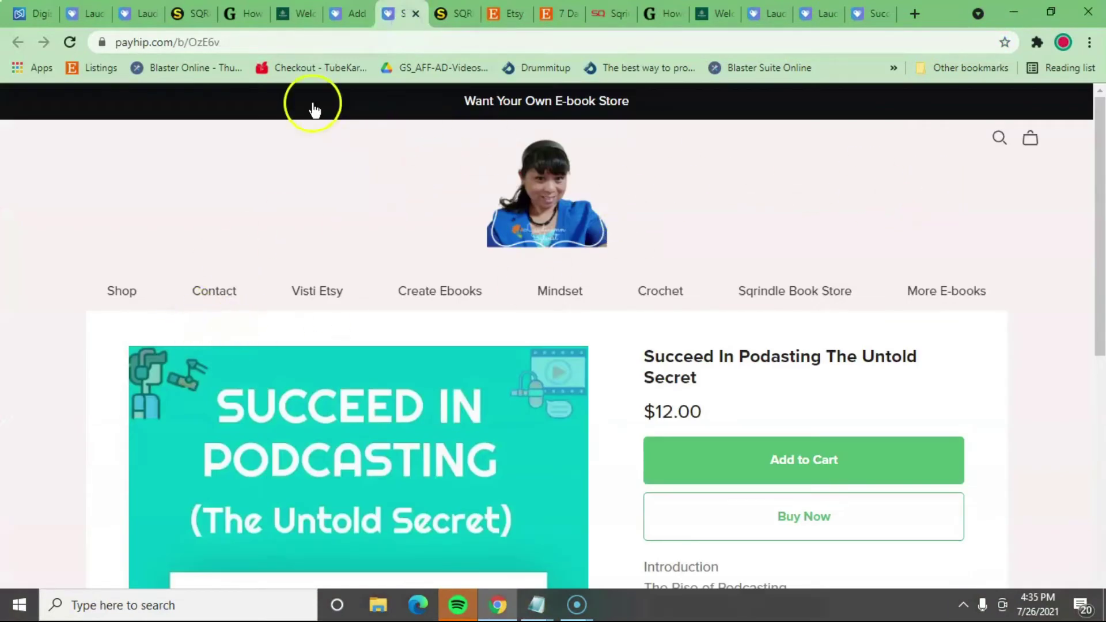
Step: Go from the Payhip dashboard to Store and launch the store builder
{"action": "left_click", "coordinate": [346, 16]}
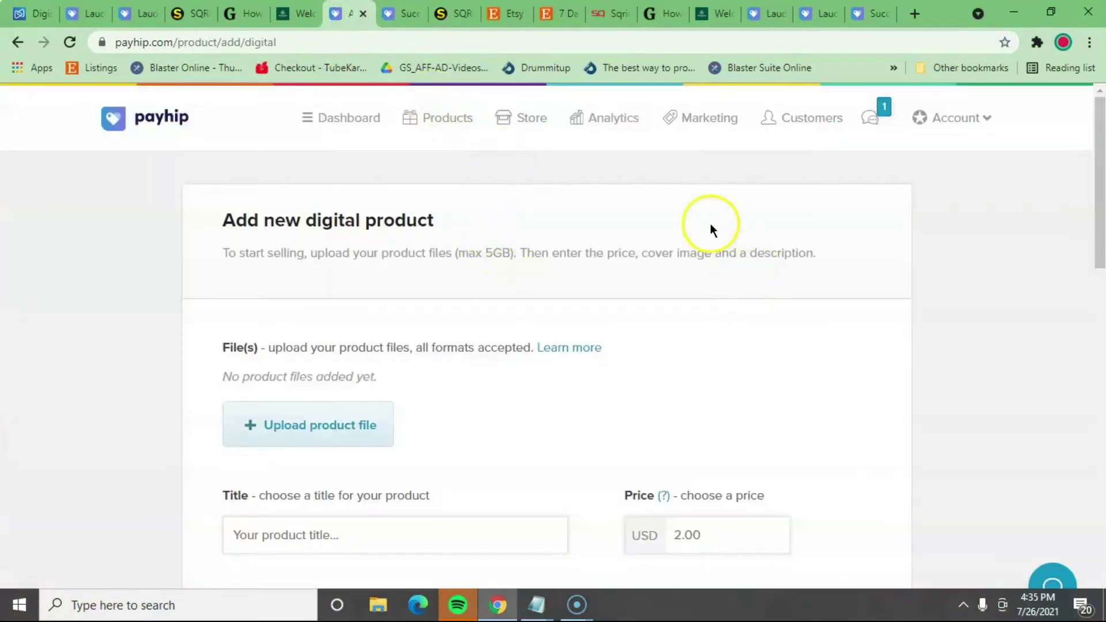
{"action": "left_click", "coordinate": [534, 120]}
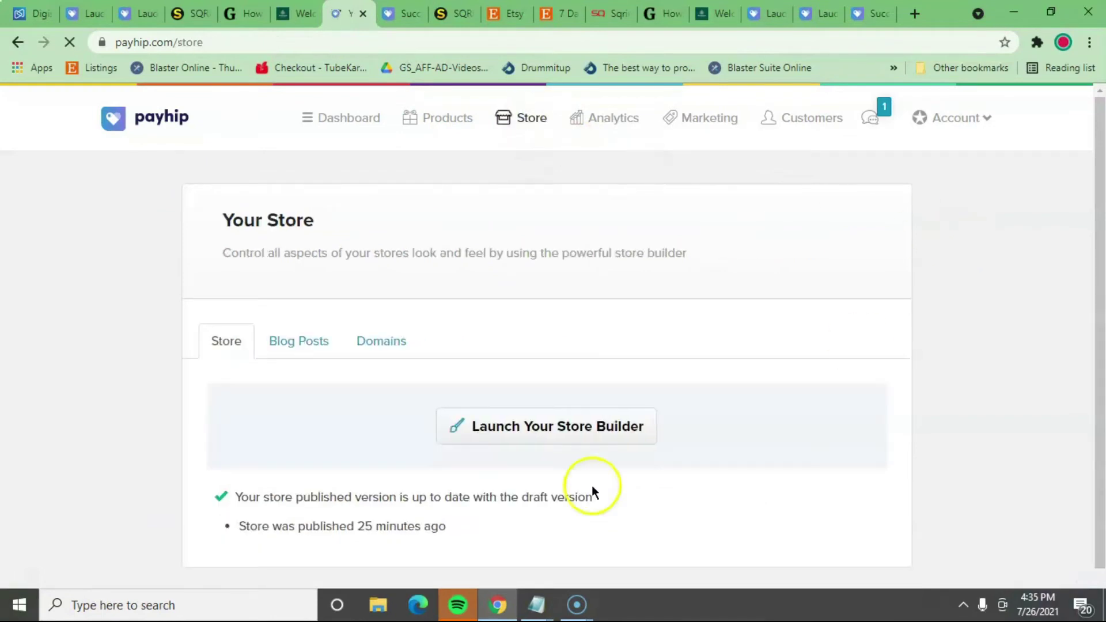
{"action": "left_click", "coordinate": [548, 427]}
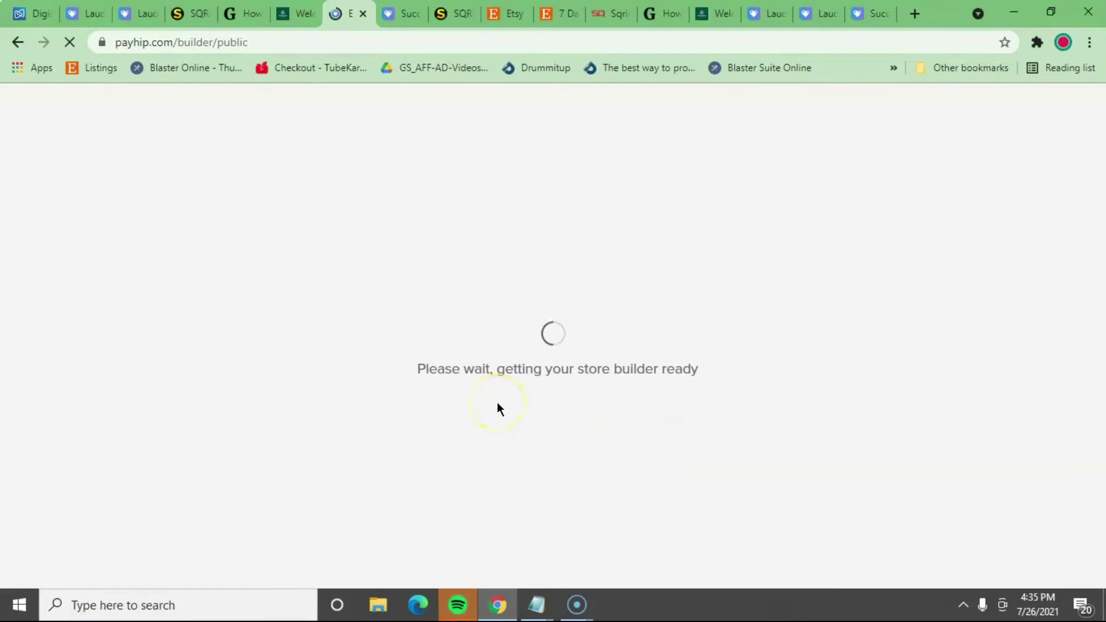
{"action": "left_click", "coordinate": [908, 345]}
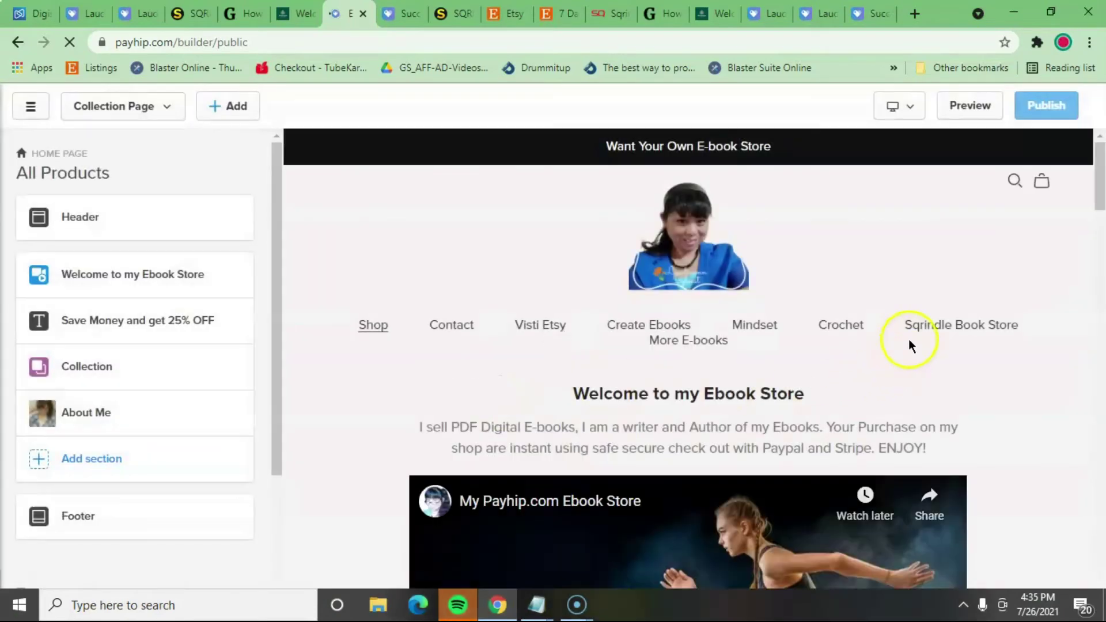
Step: Scroll the home page preview across Header, Welcome, coupon, Collection, About Me and Footer sections
{"action": "scroll", "coordinate": [909, 343], "scroll_direction": "down", "scroll_amount": 8}
{"action": "scroll", "coordinate": [910, 343], "scroll_direction": "down", "scroll_amount": 8}
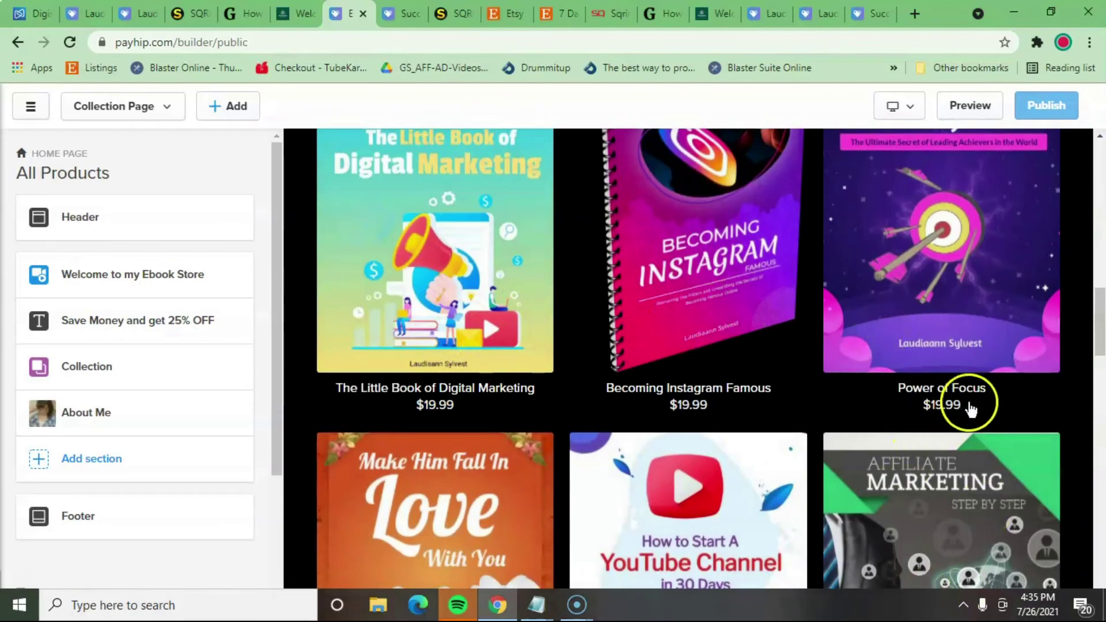
{"action": "scroll", "coordinate": [968, 398], "scroll_direction": "down", "scroll_amount": 6}
{"action": "scroll", "coordinate": [801, 434], "scroll_direction": "down", "scroll_amount": 10}
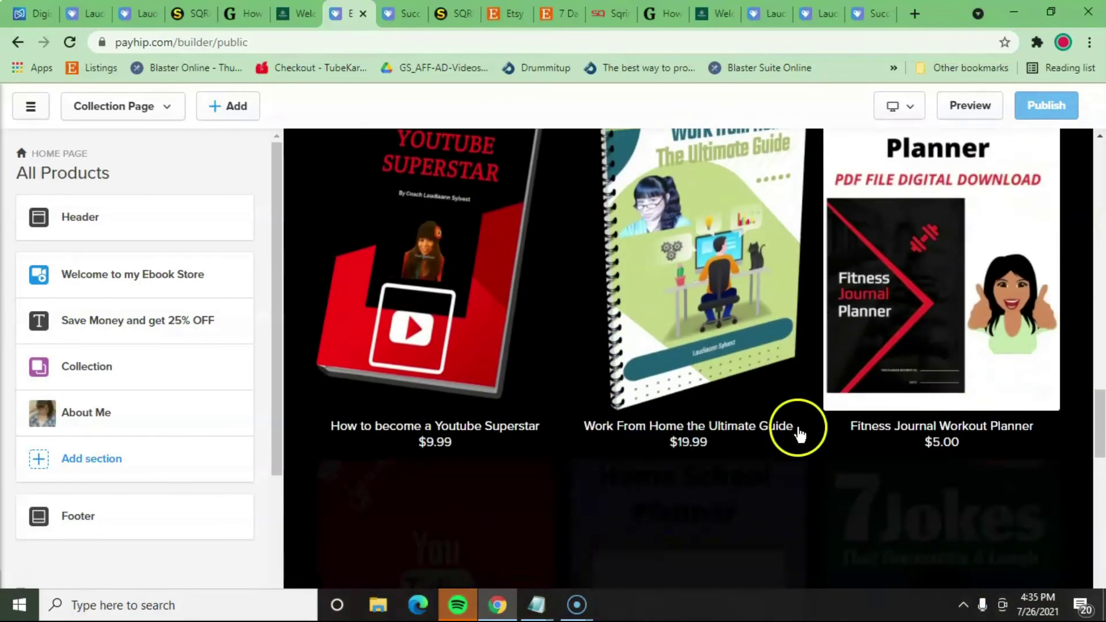
{"action": "scroll", "coordinate": [798, 434], "scroll_direction": "up", "scroll_amount": 20}
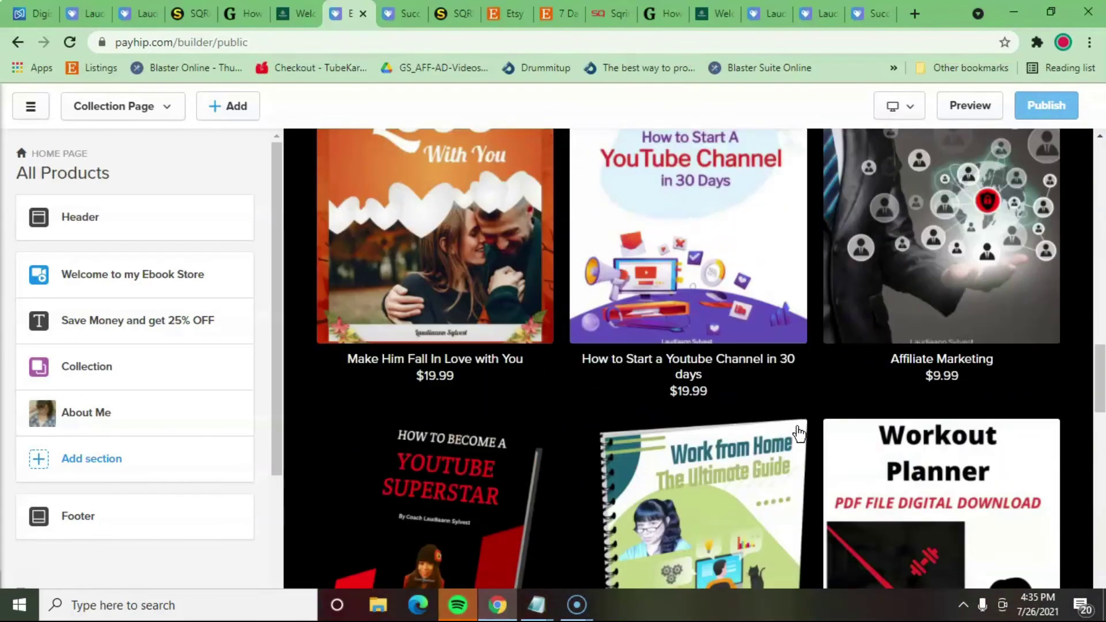
{"action": "scroll", "coordinate": [798, 434], "scroll_direction": "up", "scroll_amount": 6}
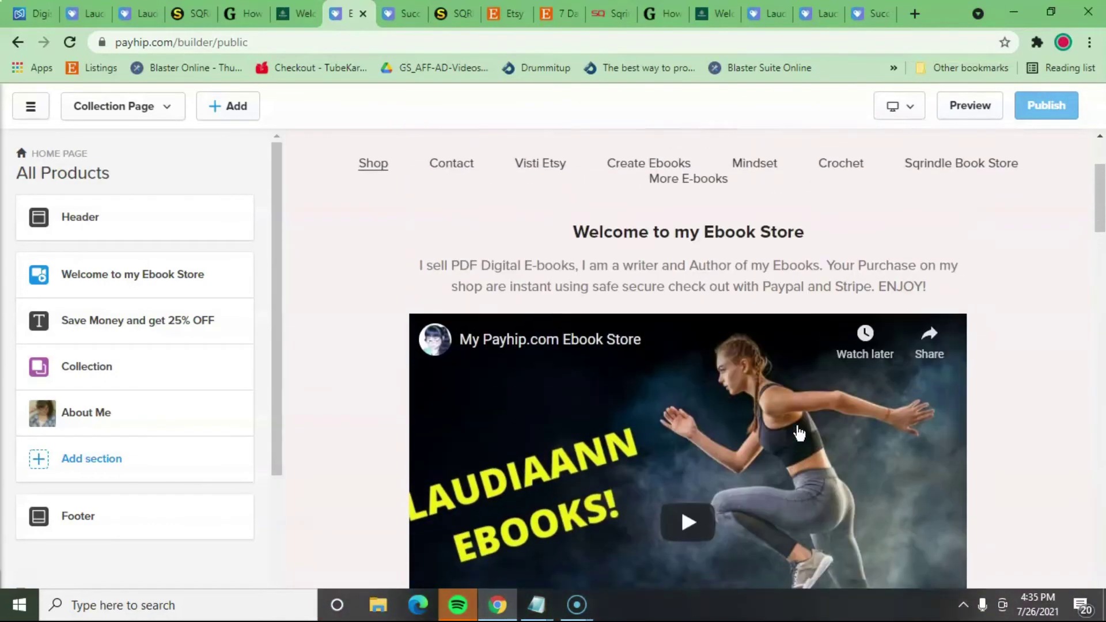
{"action": "scroll", "coordinate": [758, 183], "scroll_direction": "up", "scroll_amount": 2}
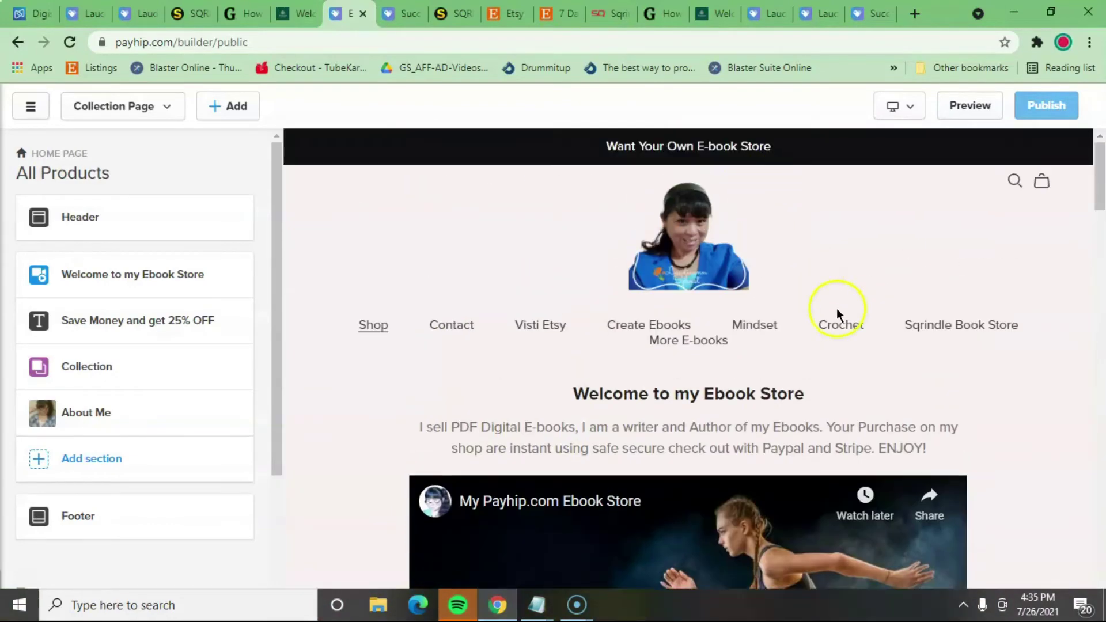
{"action": "scroll", "coordinate": [846, 323], "scroll_direction": "down", "scroll_amount": 7}
{"action": "scroll", "coordinate": [857, 340], "scroll_direction": "down", "scroll_amount": 3}
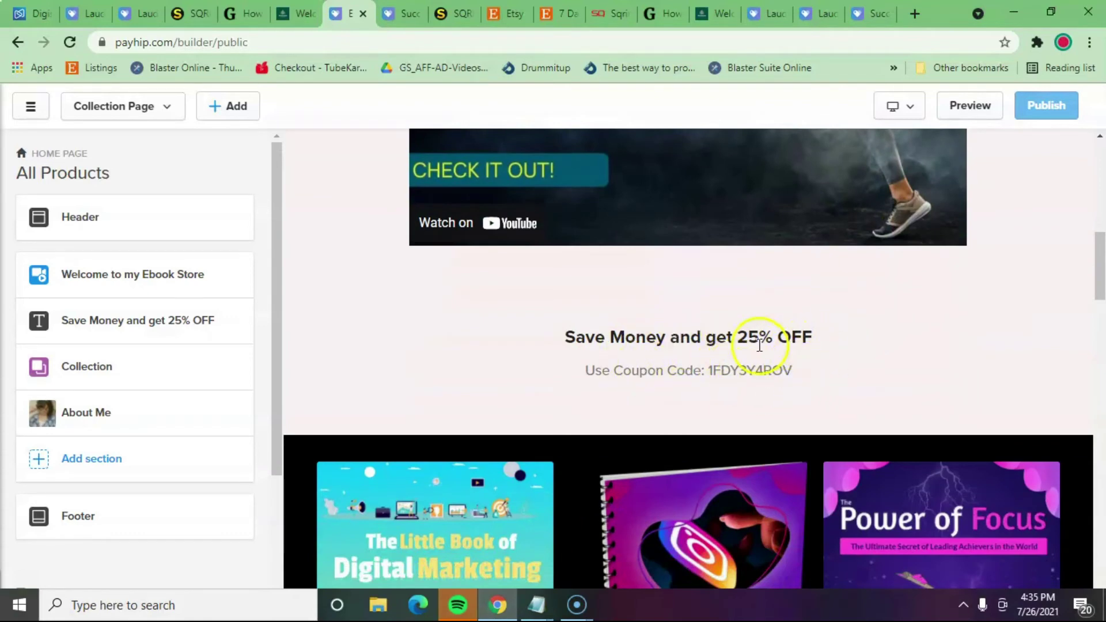
{"action": "scroll", "coordinate": [849, 354], "scroll_direction": "up", "scroll_amount": 10}
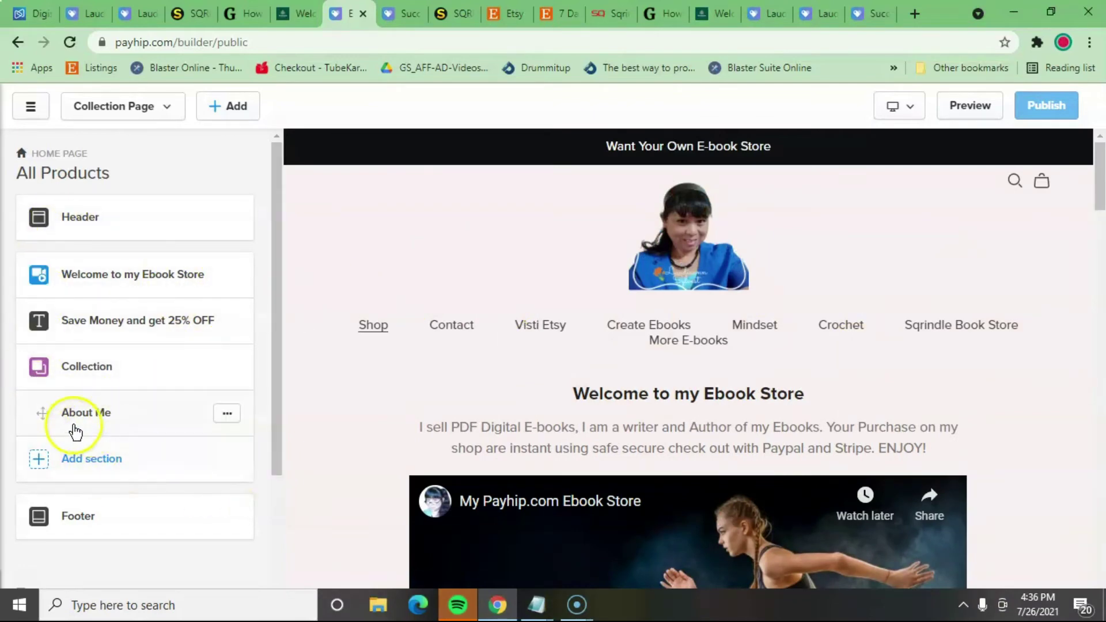
{"action": "left_click_drag", "start_coordinate": [49, 286], "coordinate": [41, 409]}
Step: Open the Welcome to my Ebook Store section settings and view its colour scheme choices
{"action": "left_click", "coordinate": [42, 274]}
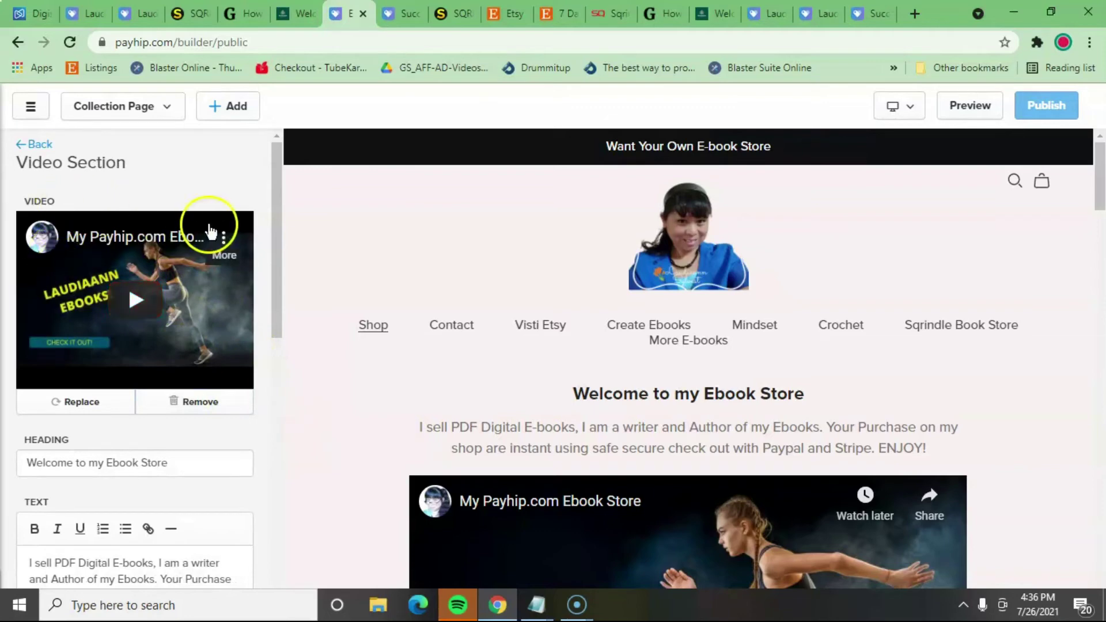
{"action": "scroll", "coordinate": [202, 271], "scroll_direction": "down", "scroll_amount": 3}
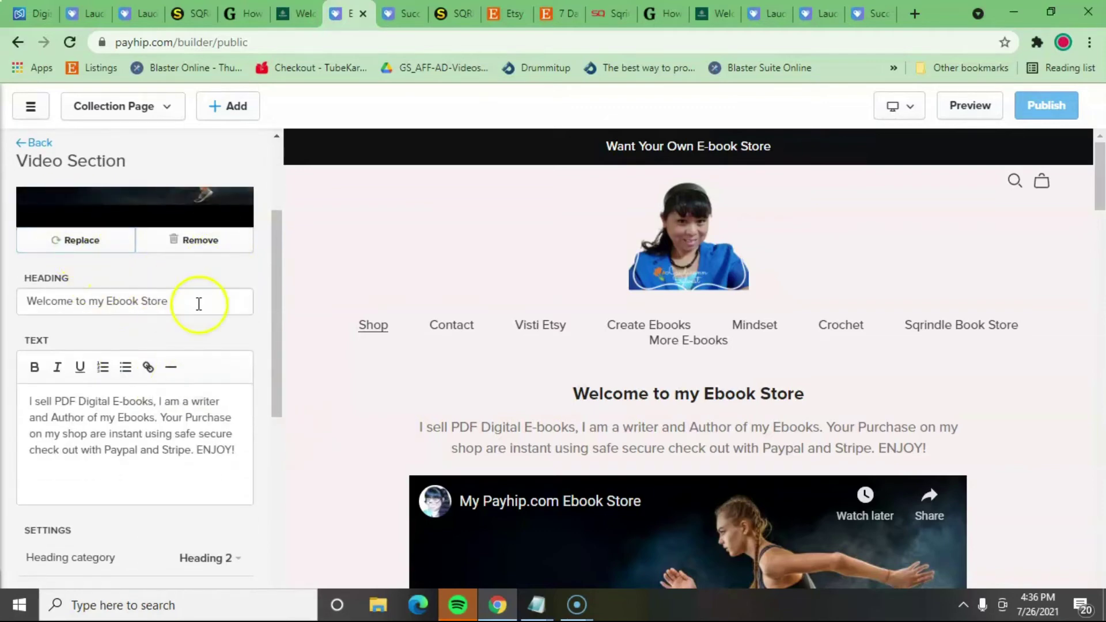
{"action": "scroll", "coordinate": [172, 305], "scroll_direction": "down", "scroll_amount": 3}
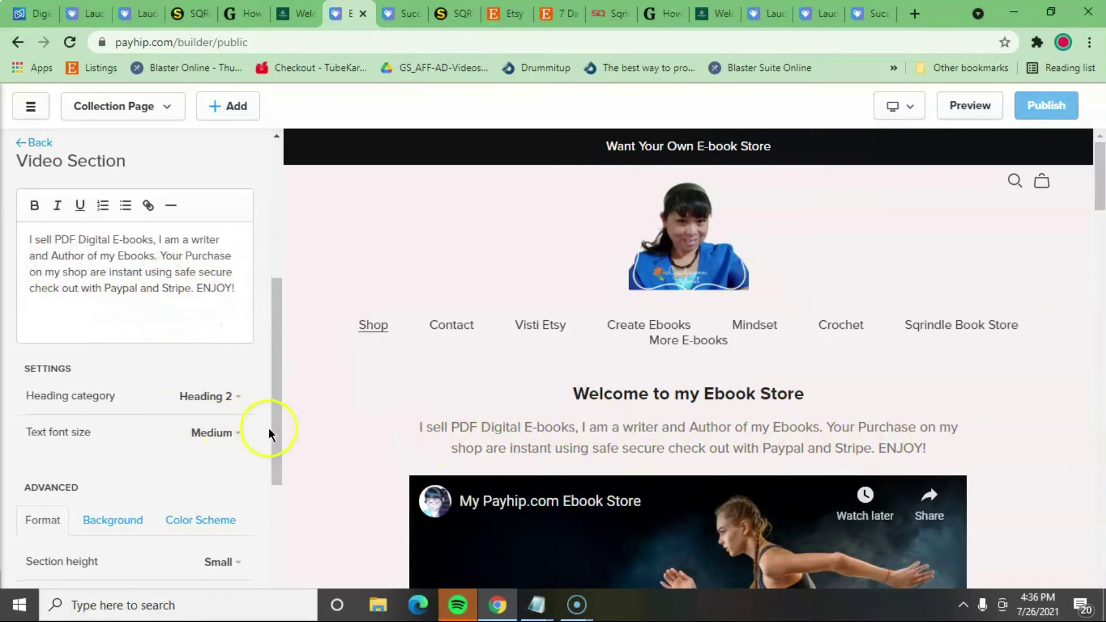
{"action": "left_click_drag", "start_coordinate": [277, 420], "coordinate": [281, 439]}
{"action": "left_click", "coordinate": [110, 480]}
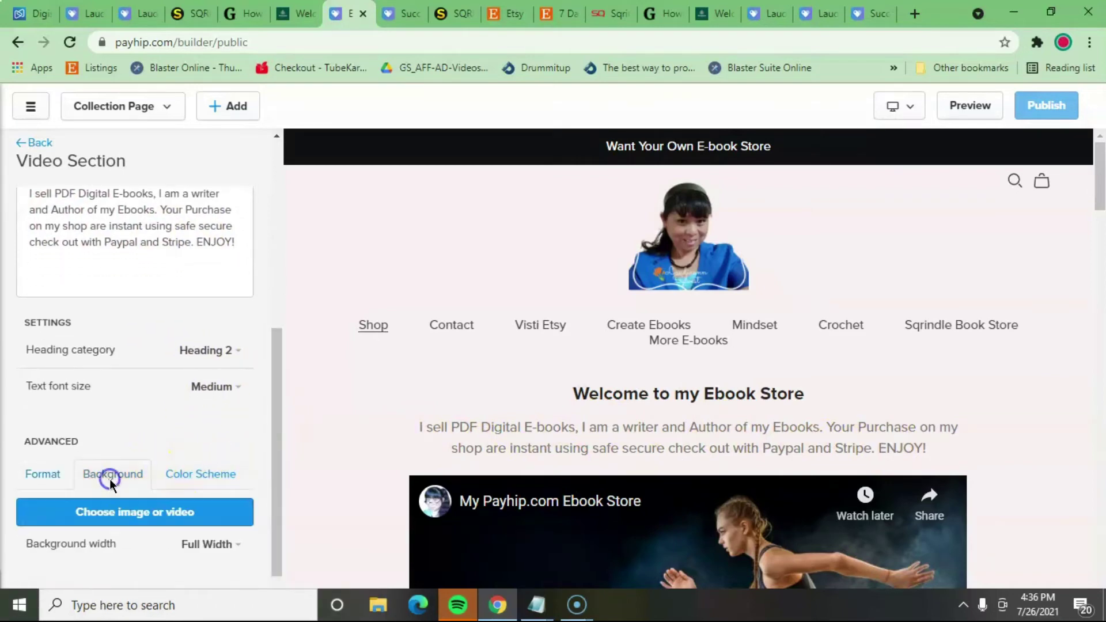
{"action": "left_click", "coordinate": [198, 475]}
{"action": "scroll", "coordinate": [272, 455], "scroll_direction": "down", "scroll_amount": 3}
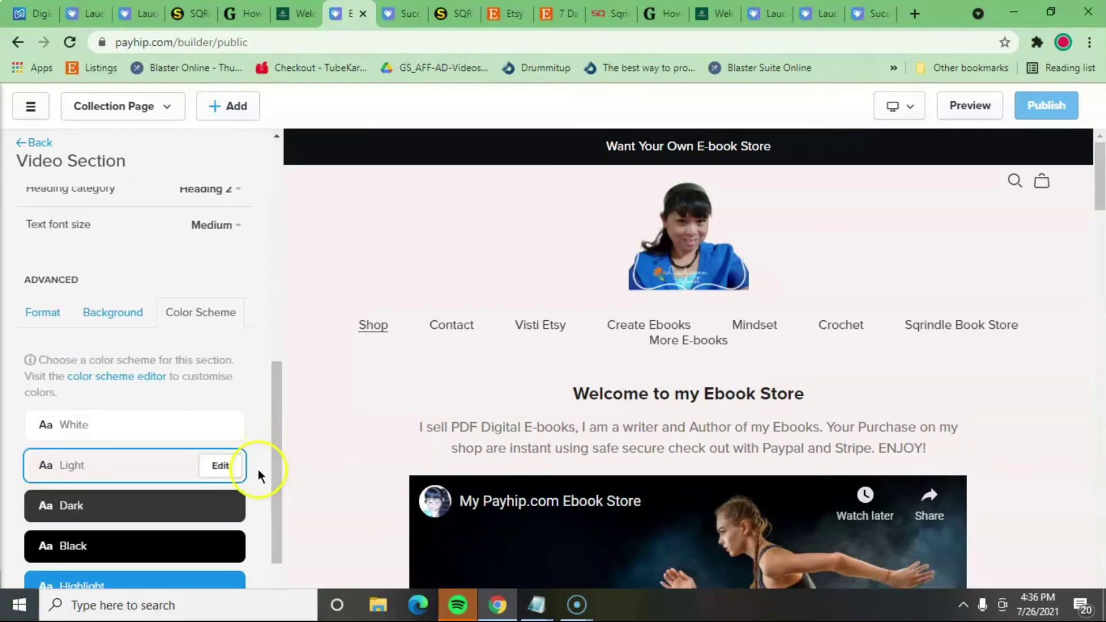
{"action": "scroll", "coordinate": [258, 469], "scroll_direction": "down", "scroll_amount": 2}
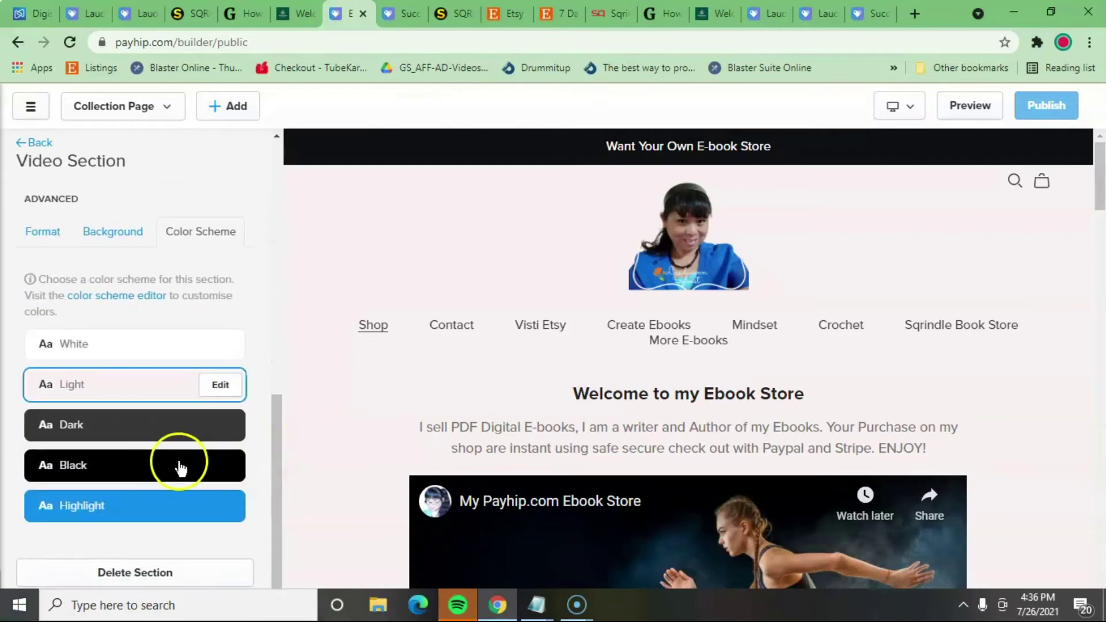
Step: Apply the Black colour scheme to the video section and check the preview
{"action": "left_click", "coordinate": [144, 474]}
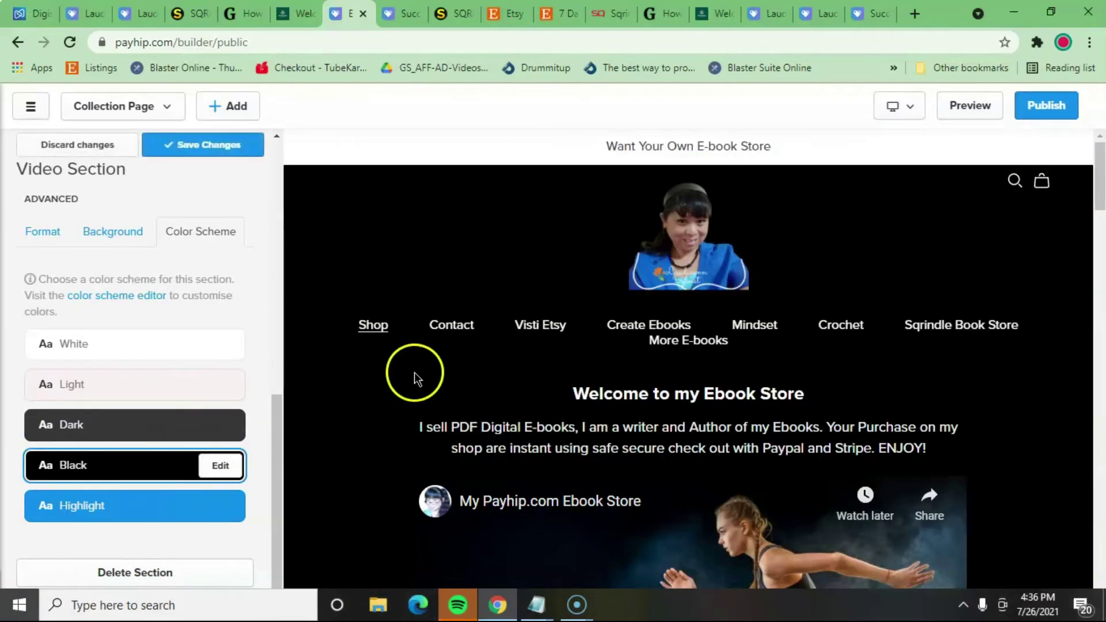
{"action": "scroll", "coordinate": [1022, 374], "scroll_direction": "down", "scroll_amount": 3}
{"action": "scroll", "coordinate": [1023, 379], "scroll_direction": "down", "scroll_amount": 15}
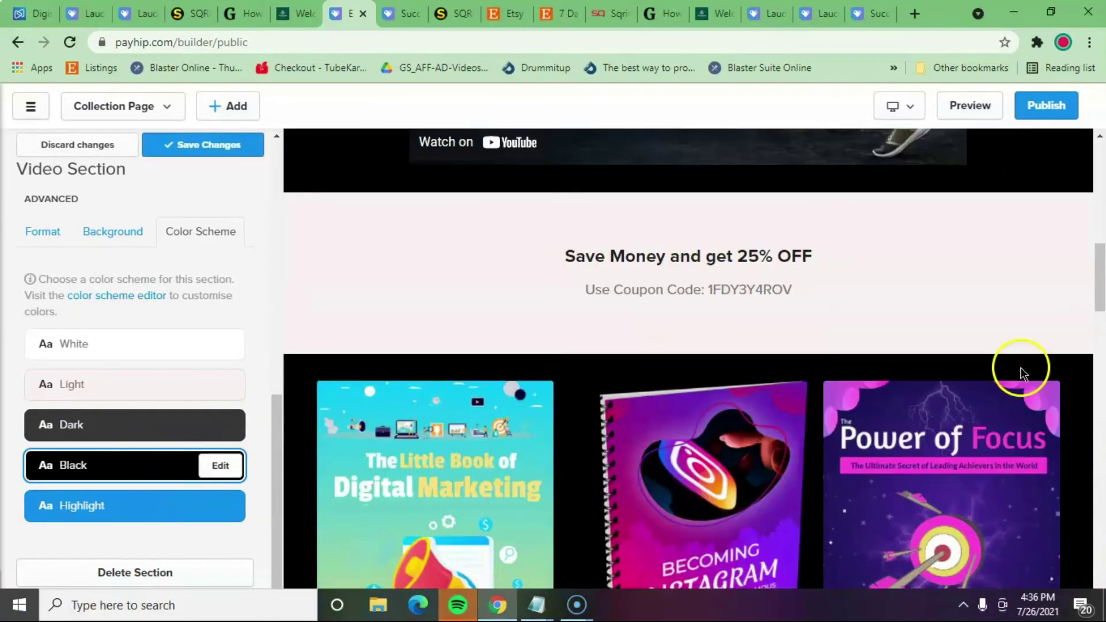
{"action": "scroll", "coordinate": [1023, 368], "scroll_direction": "down", "scroll_amount": 10}
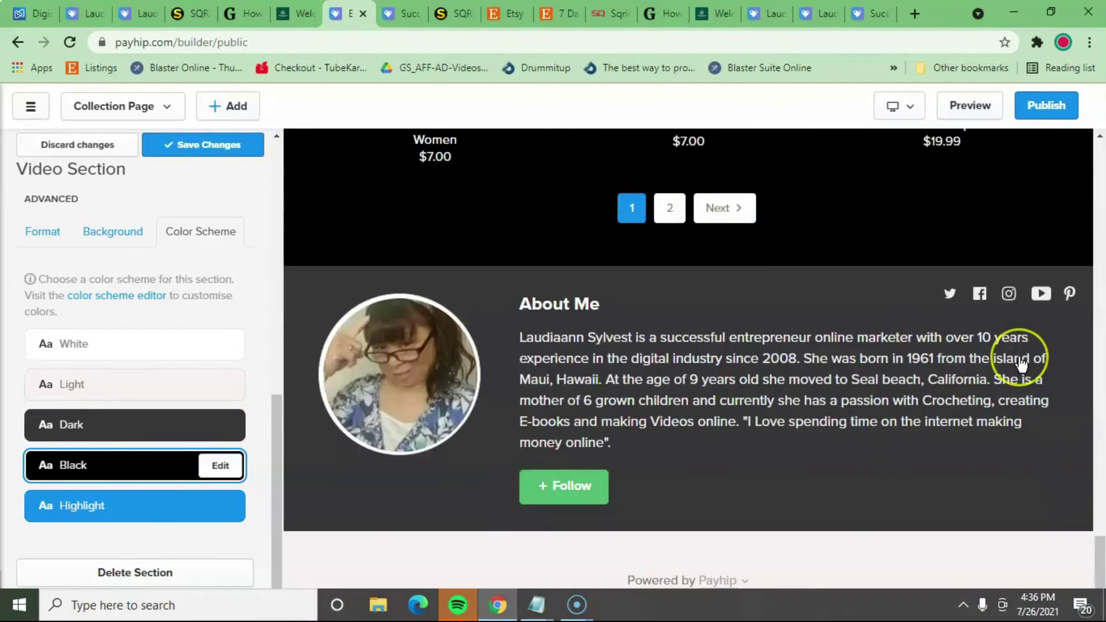
{"action": "scroll", "coordinate": [1019, 360], "scroll_direction": "up", "scroll_amount": 8}
{"action": "scroll", "coordinate": [1020, 364], "scroll_direction": "up", "scroll_amount": 10}
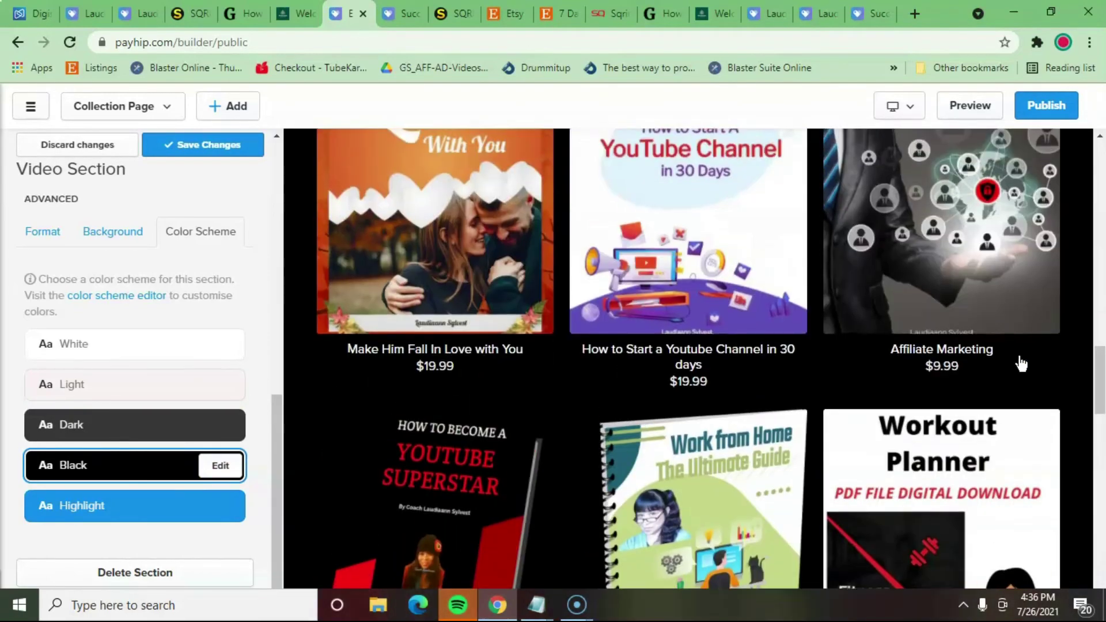
{"action": "scroll", "coordinate": [1020, 363], "scroll_direction": "up", "scroll_amount": 4}
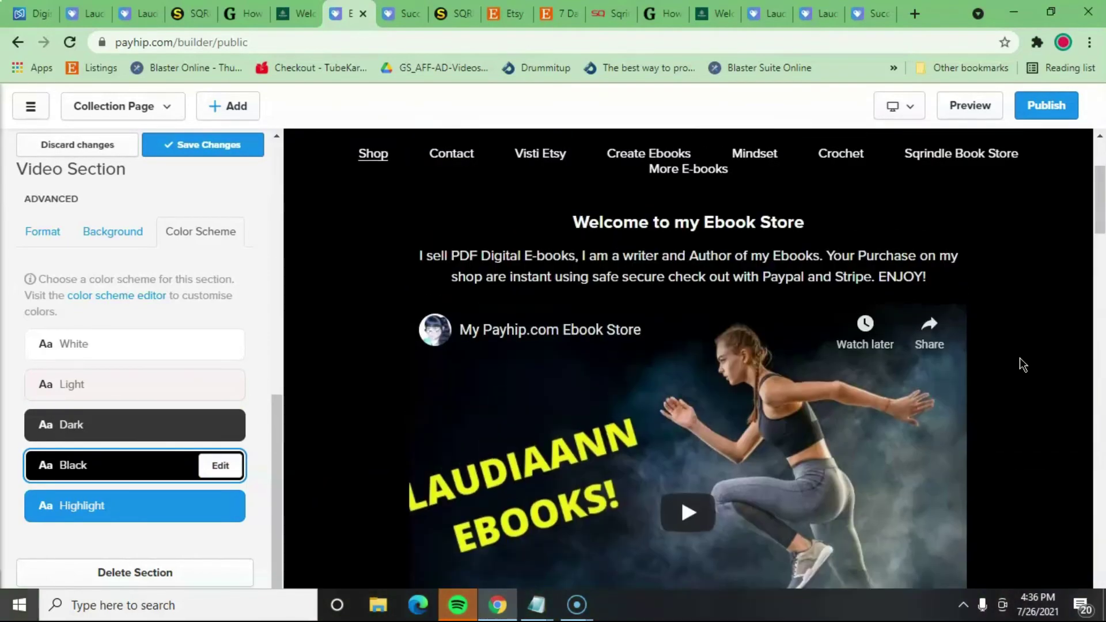
{"action": "scroll", "coordinate": [1020, 363], "scroll_direction": "up", "scroll_amount": 3}
Step: Try Highlight, then settle on the Dark colour scheme for the video section and publish
{"action": "left_click", "coordinate": [113, 506]}
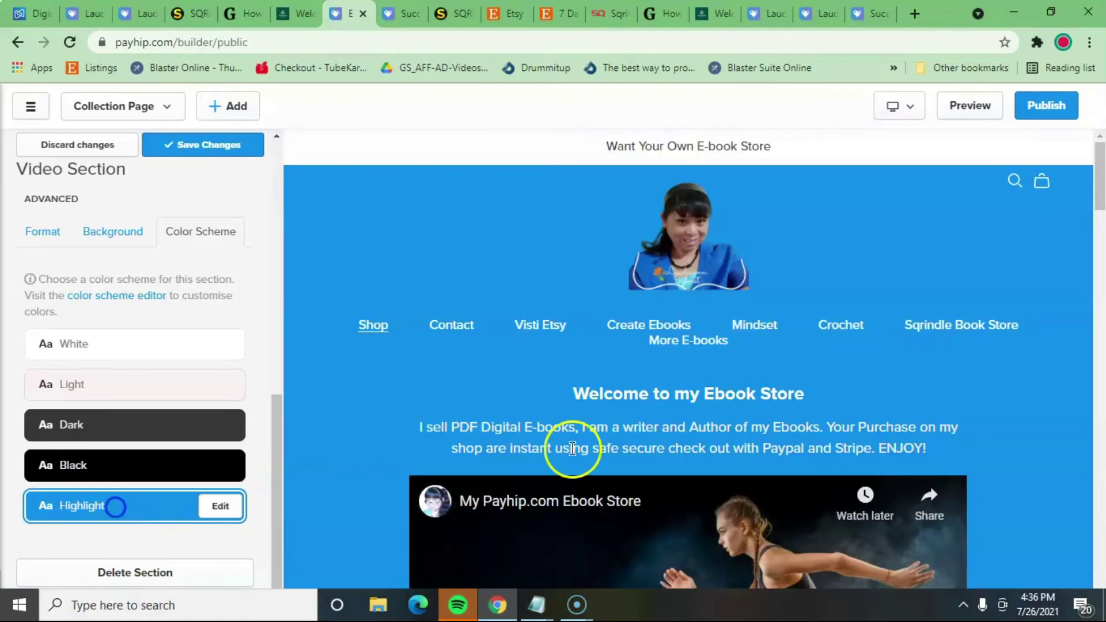
{"action": "scroll", "coordinate": [1063, 377], "scroll_direction": "down", "scroll_amount": 4}
{"action": "scroll", "coordinate": [1065, 376], "scroll_direction": "down", "scroll_amount": 4}
{"action": "scroll", "coordinate": [1065, 375], "scroll_direction": "up", "scroll_amount": 8}
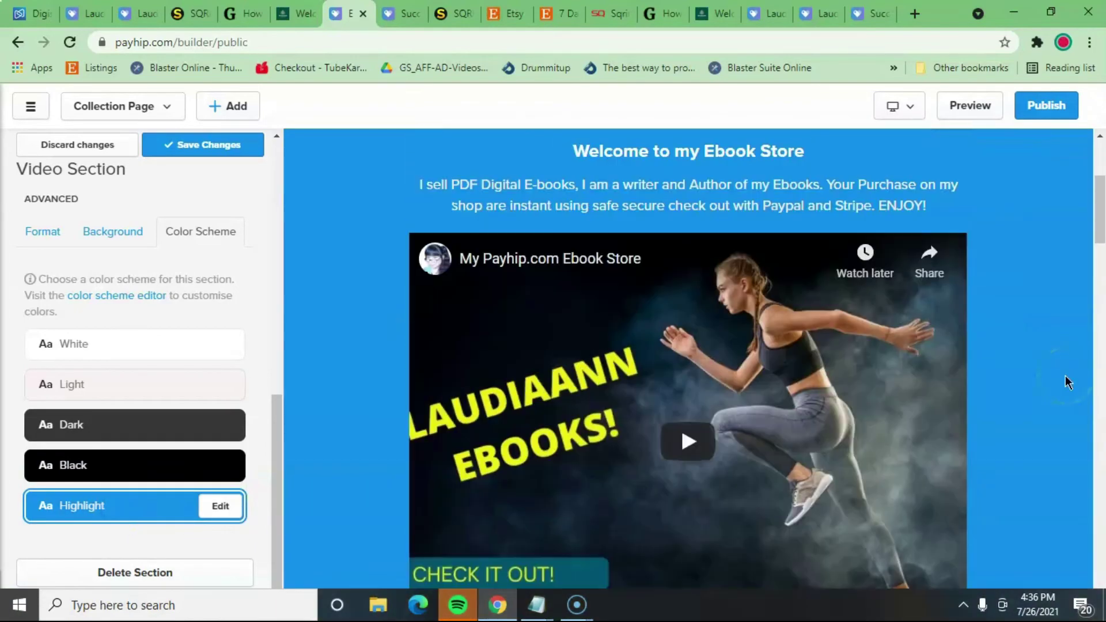
{"action": "left_click", "coordinate": [152, 437]}
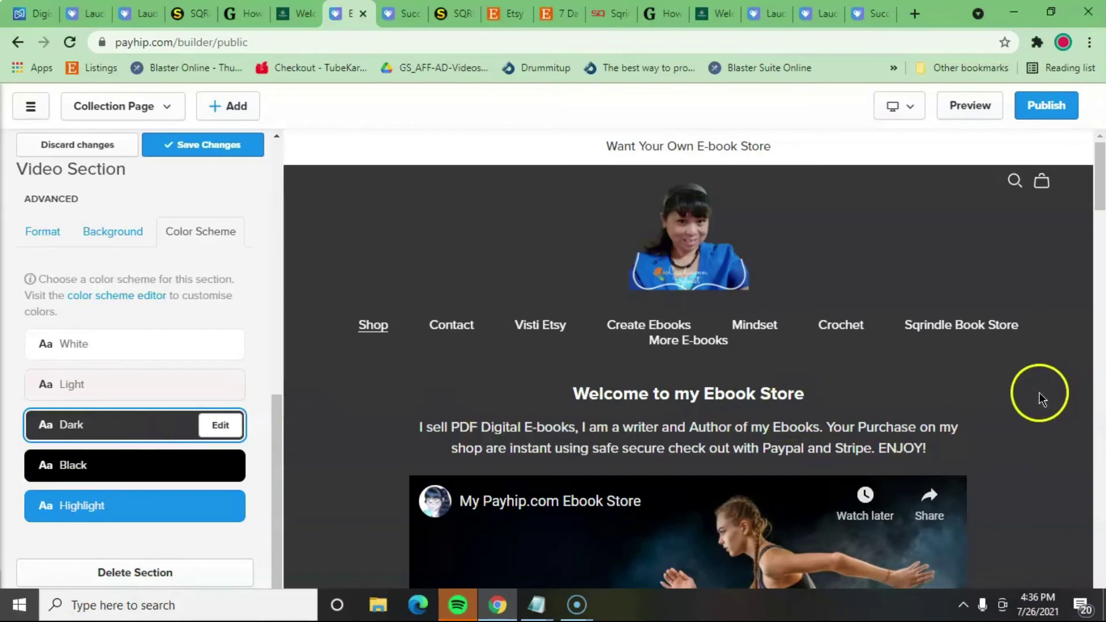
{"action": "scroll", "coordinate": [1048, 382], "scroll_direction": "down", "scroll_amount": 4}
{"action": "scroll", "coordinate": [1064, 380], "scroll_direction": "down", "scroll_amount": 15}
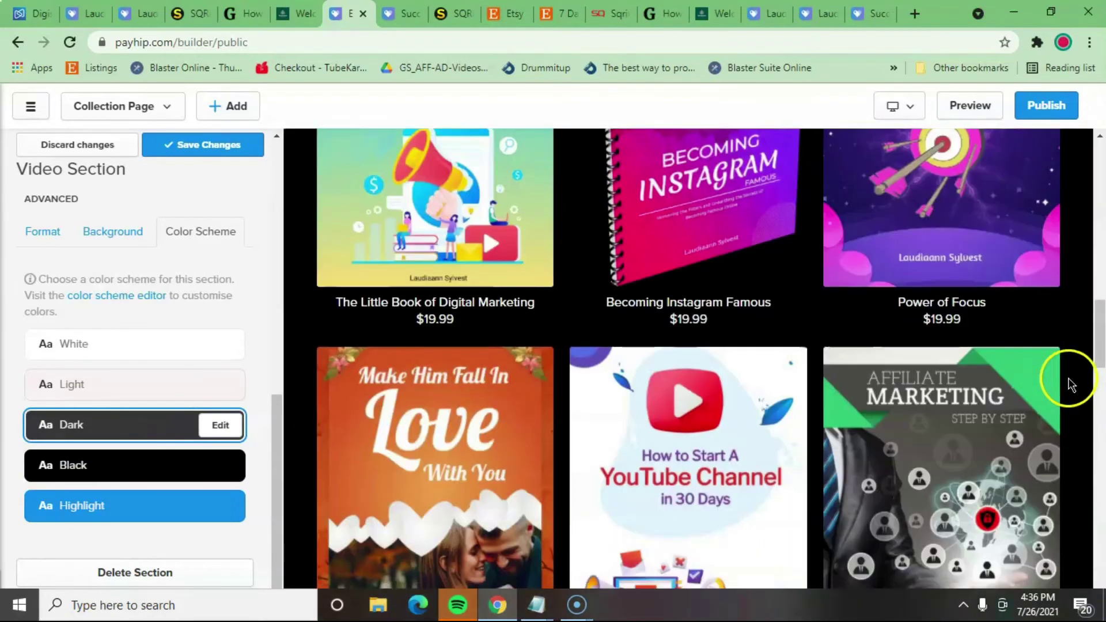
{"action": "scroll", "coordinate": [1068, 383], "scroll_direction": "down", "scroll_amount": 8}
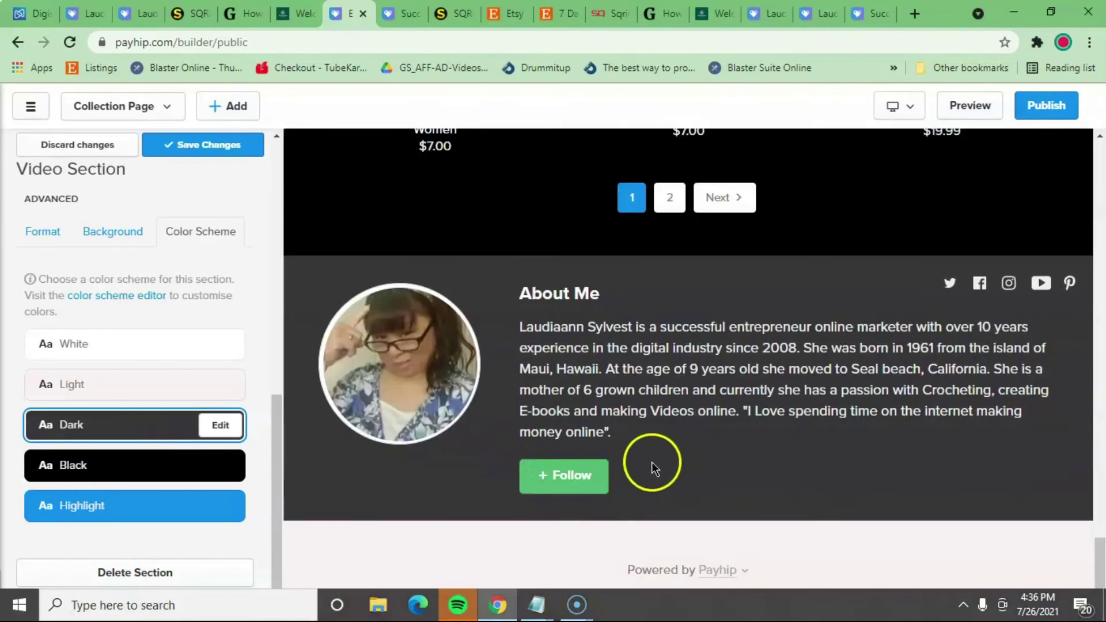
{"action": "scroll", "coordinate": [1094, 444], "scroll_direction": "up", "scroll_amount": 10}
{"action": "scroll", "coordinate": [1096, 445], "scroll_direction": "up", "scroll_amount": 15}
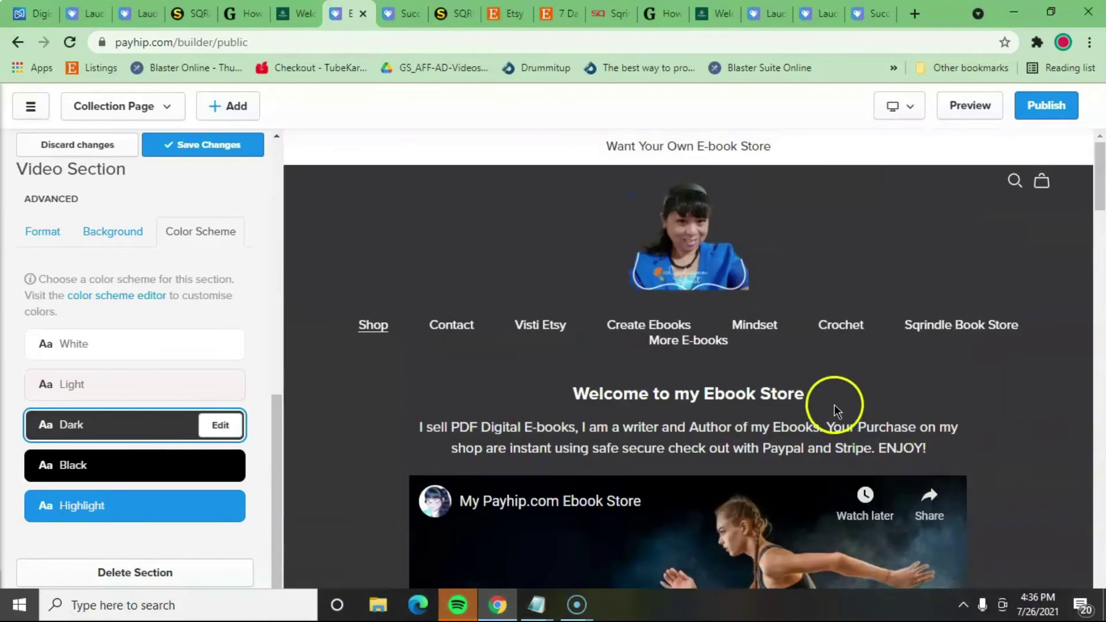
{"action": "left_click", "coordinate": [1046, 105]}
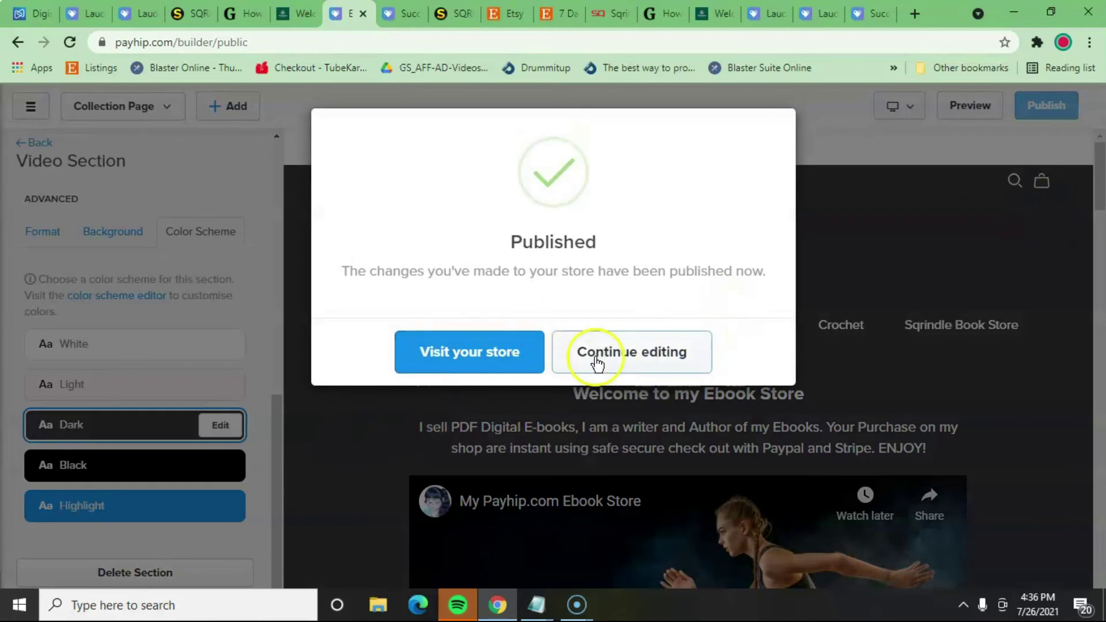
Step: Dismiss the Published confirmation with Continue editing and go back to the section list
{"action": "left_click", "coordinate": [596, 363]}
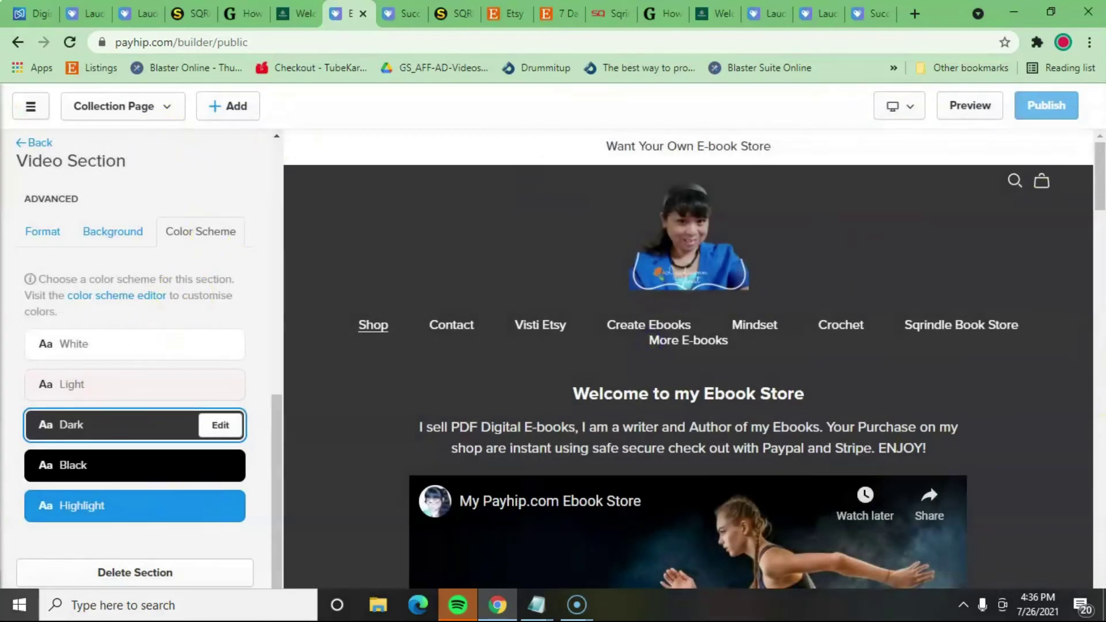
{"action": "left_click", "coordinate": [40, 144]}
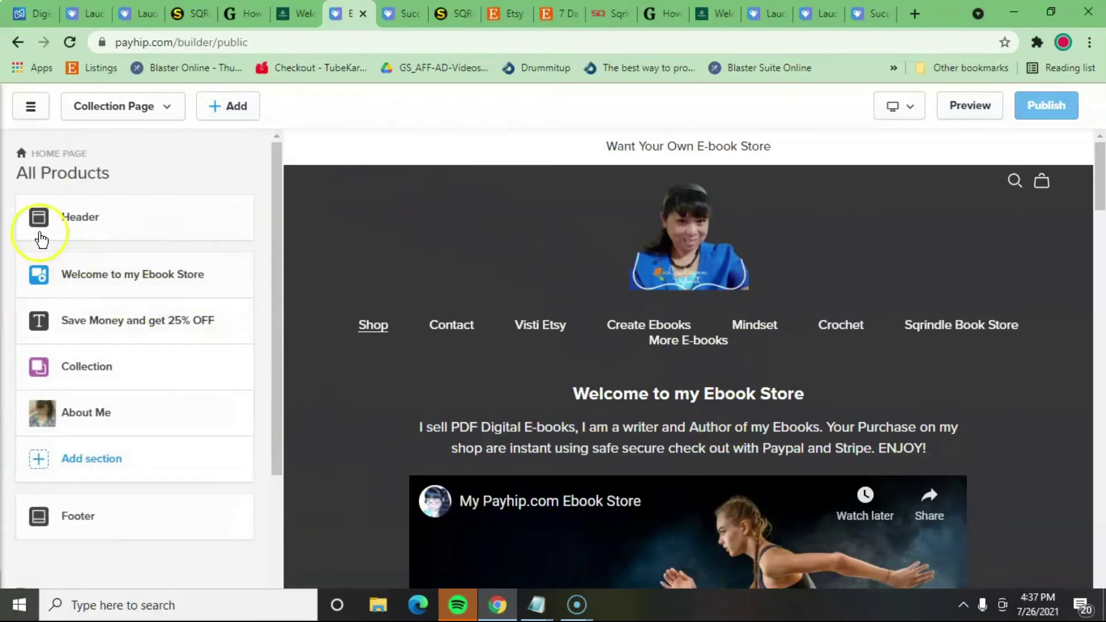
Step: Open the Header section's Store Logo options, then return to the Header Section list
{"action": "left_click", "coordinate": [92, 222]}
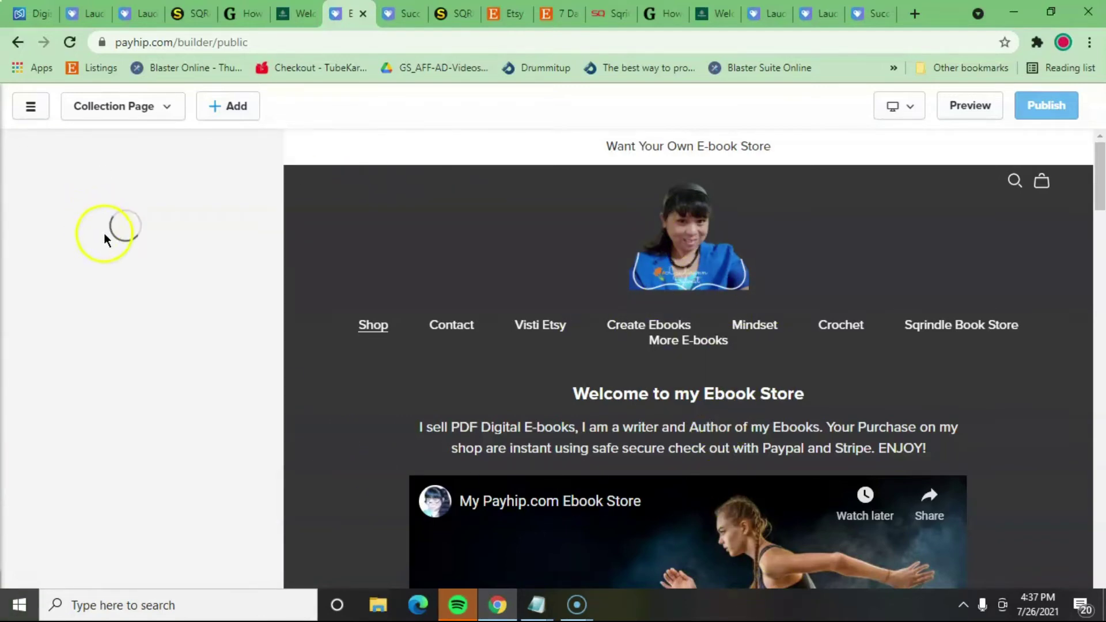
{"action": "left_click", "coordinate": [64, 217]}
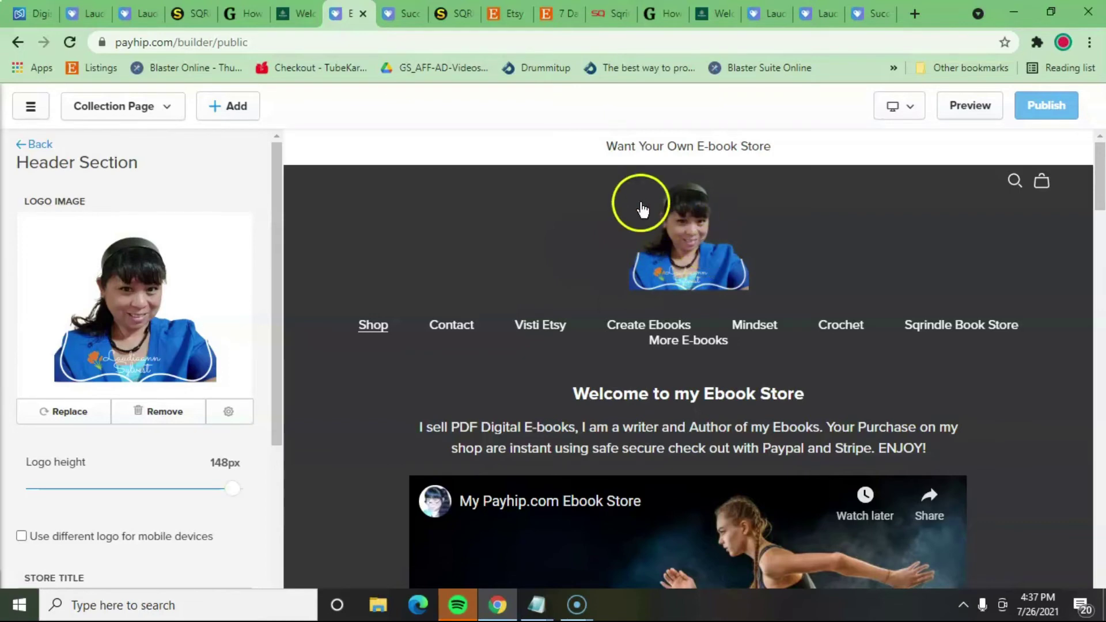
{"action": "right_click", "coordinate": [725, 245]}
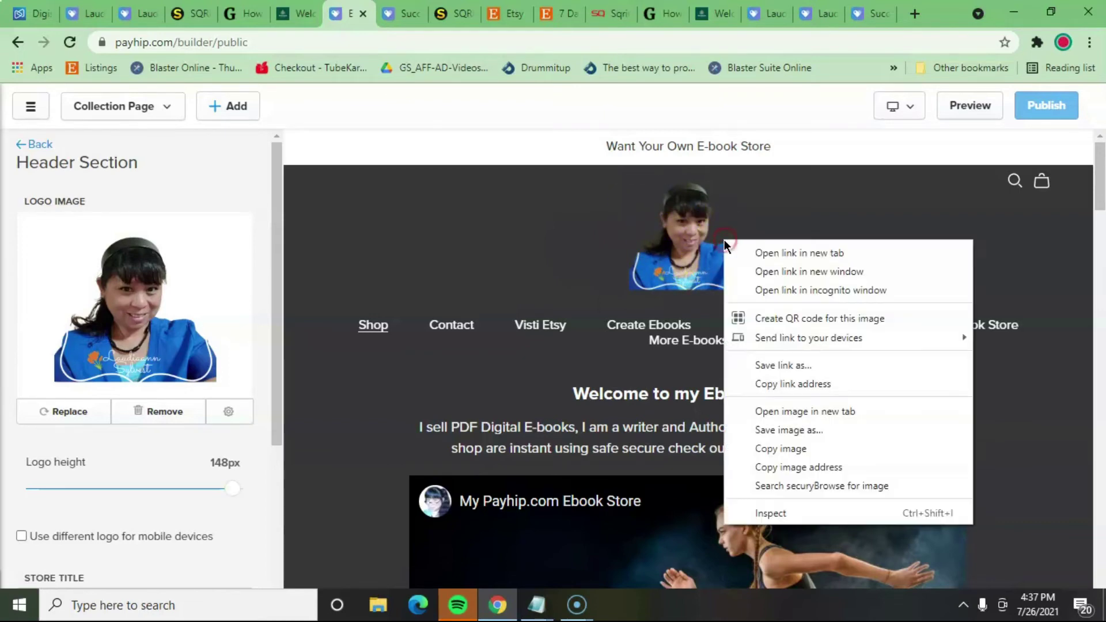
{"action": "left_click", "coordinate": [676, 233]}
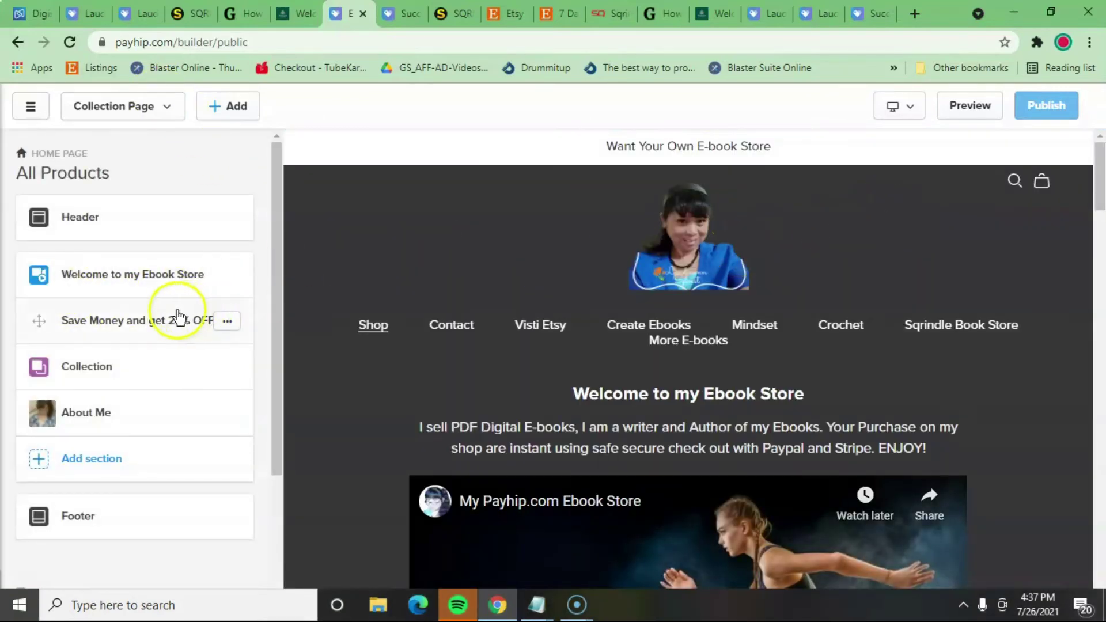
{"action": "left_click", "coordinate": [79, 219]}
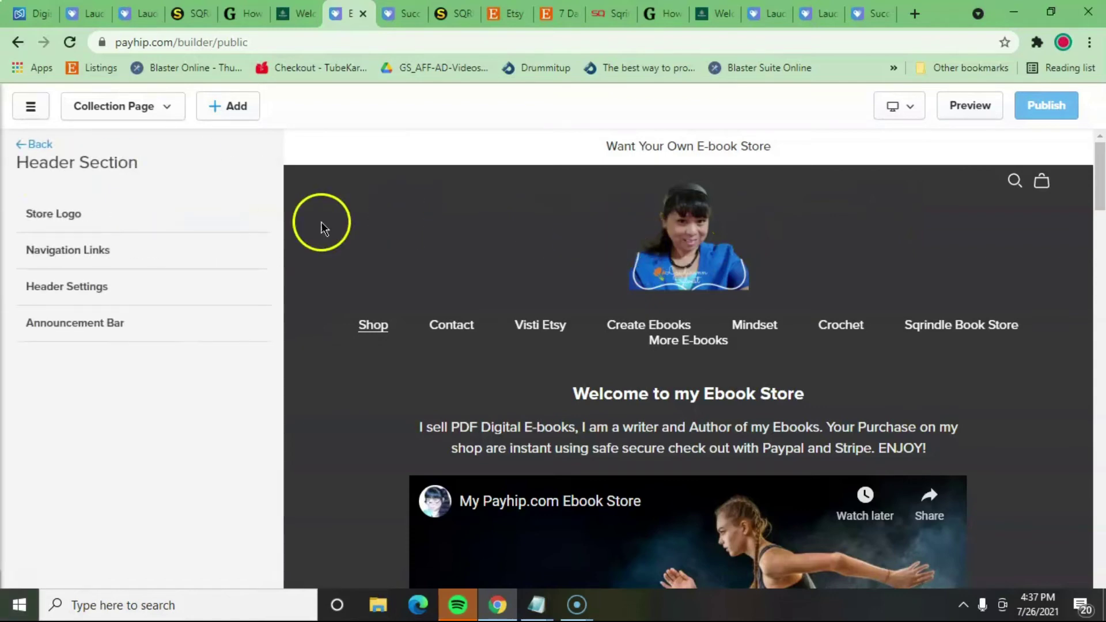
Step: Review the eight navigation links, opening Visti Etsy's edit form and cancelling without changes
{"action": "left_click", "coordinate": [55, 252]}
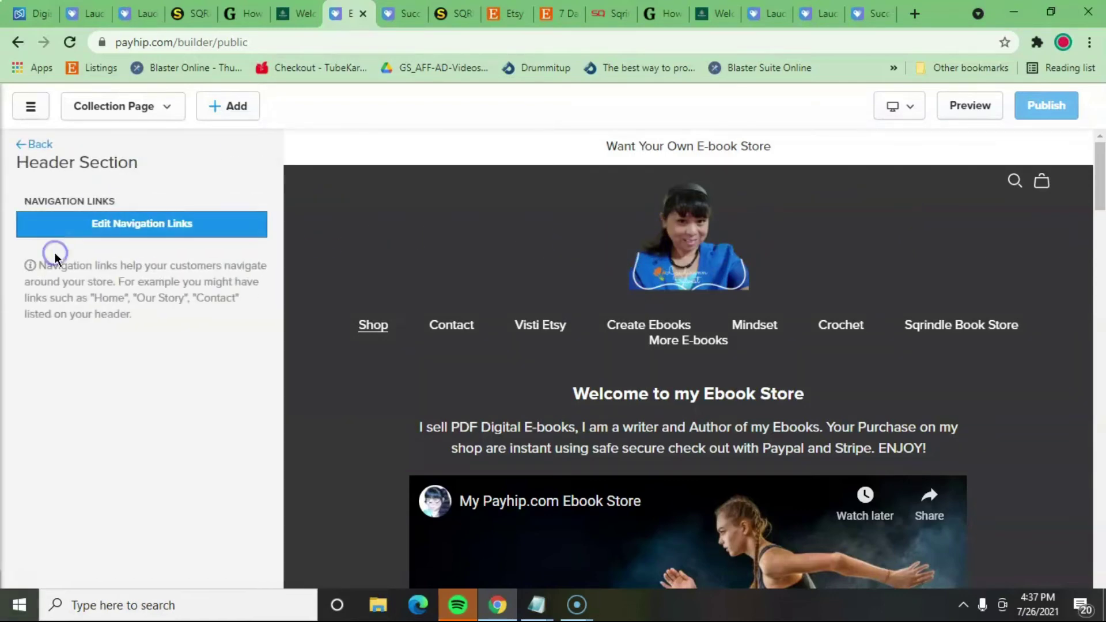
{"action": "left_click", "coordinate": [137, 225]}
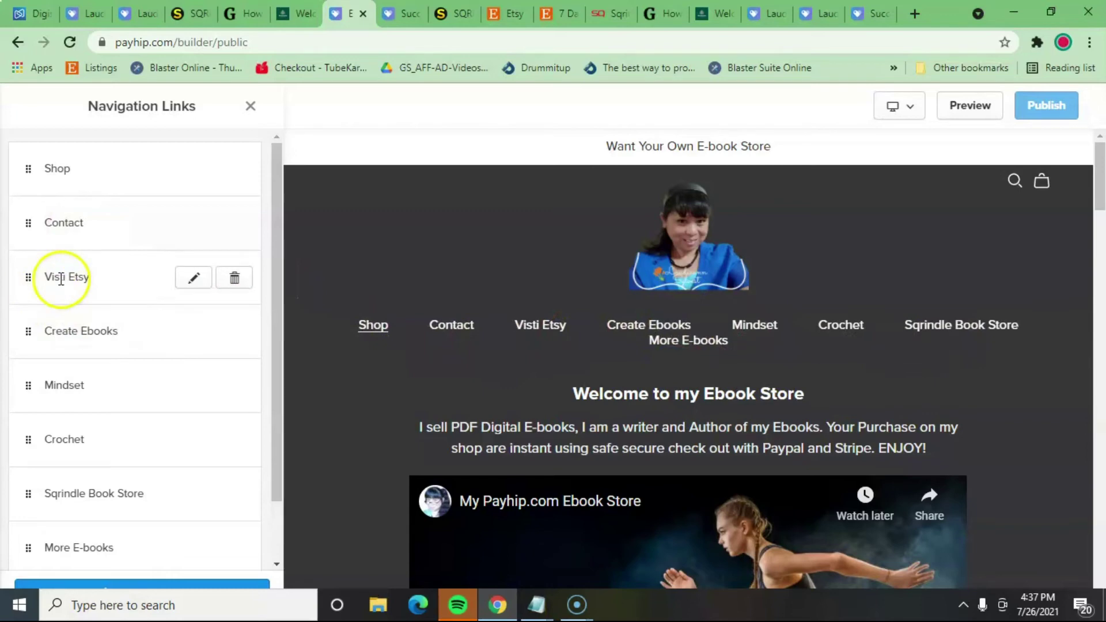
{"action": "left_click", "coordinate": [195, 279]}
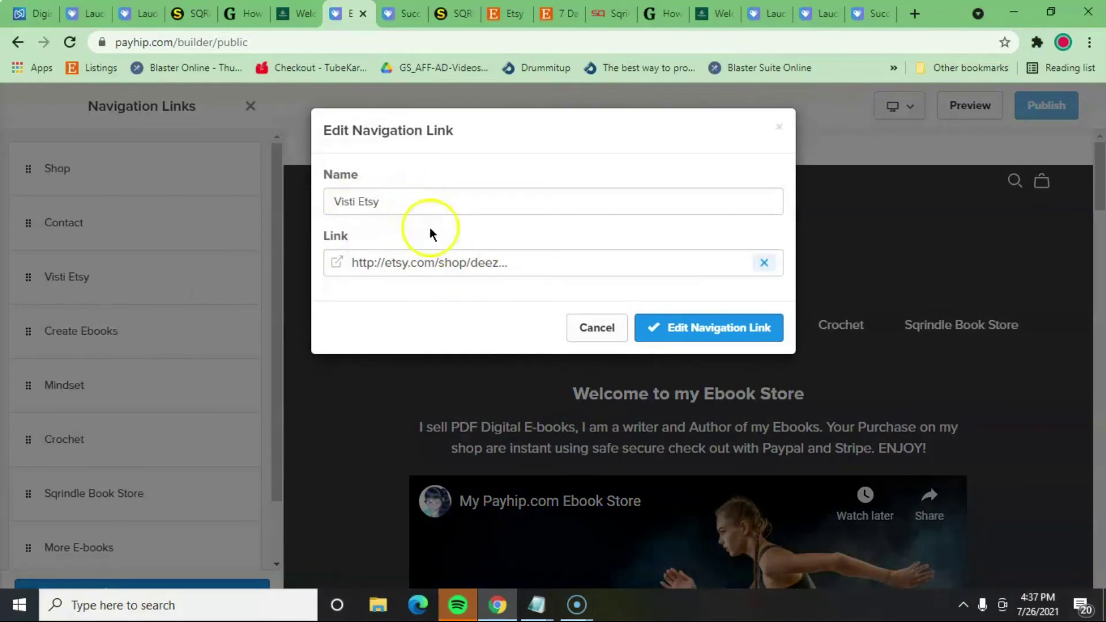
{"action": "left_click", "coordinate": [612, 329]}
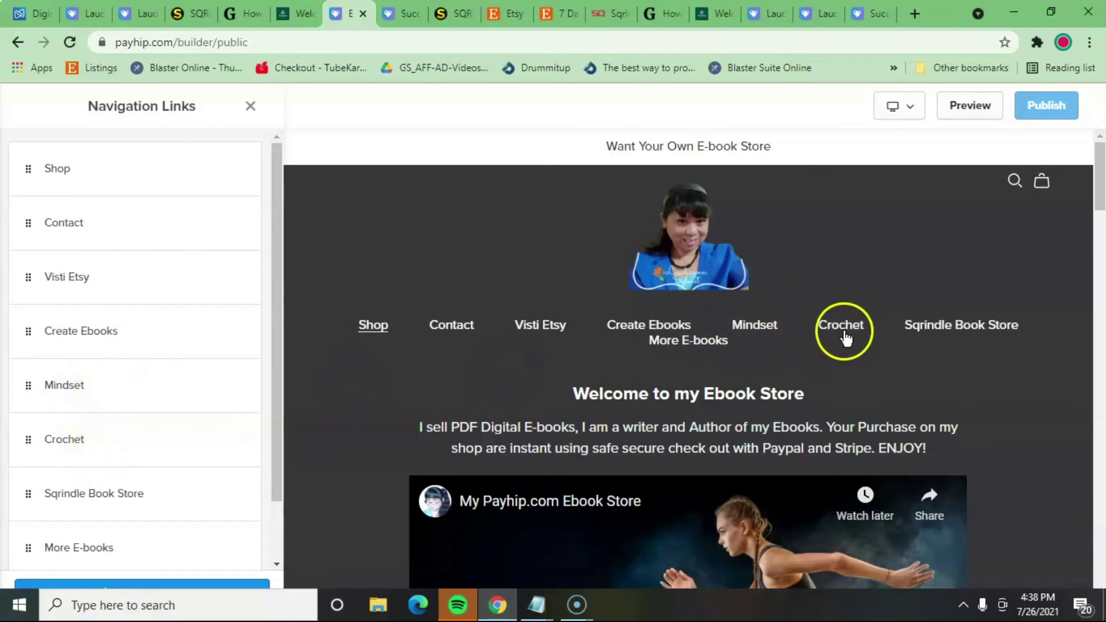
{"action": "scroll", "coordinate": [237, 477], "scroll_direction": "down", "scroll_amount": 2}
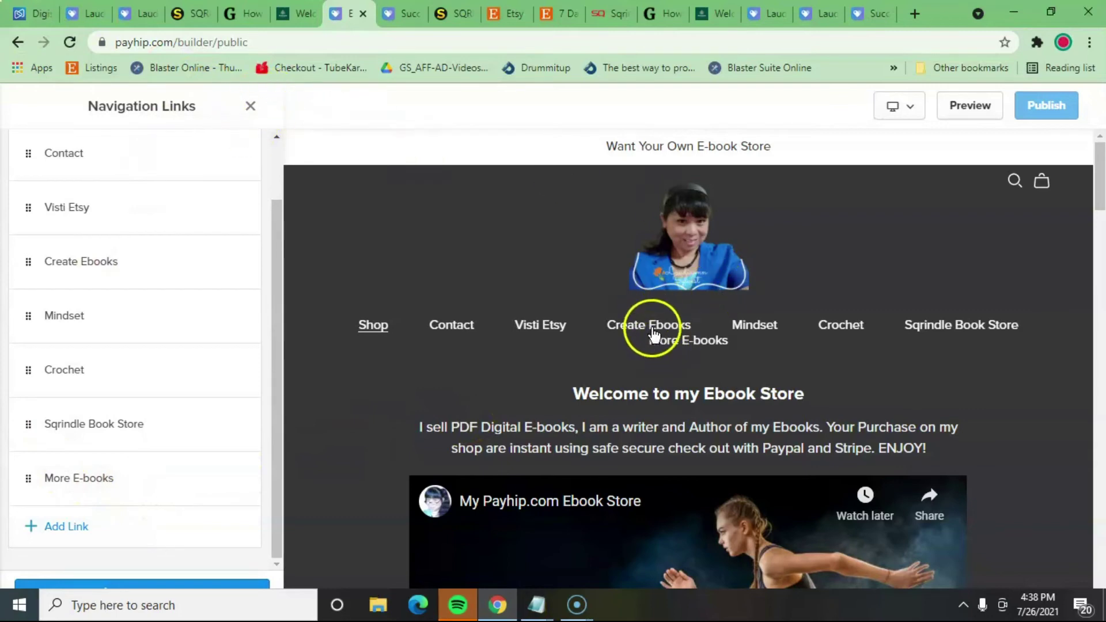
{"action": "left_click", "coordinate": [250, 109]}
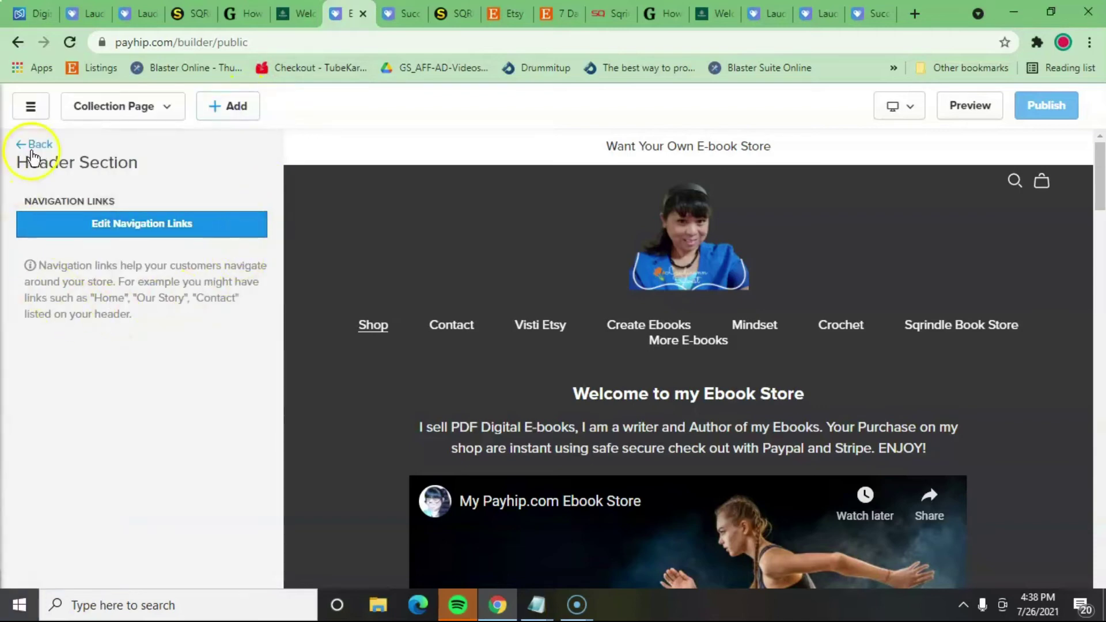
{"action": "left_click", "coordinate": [33, 145]}
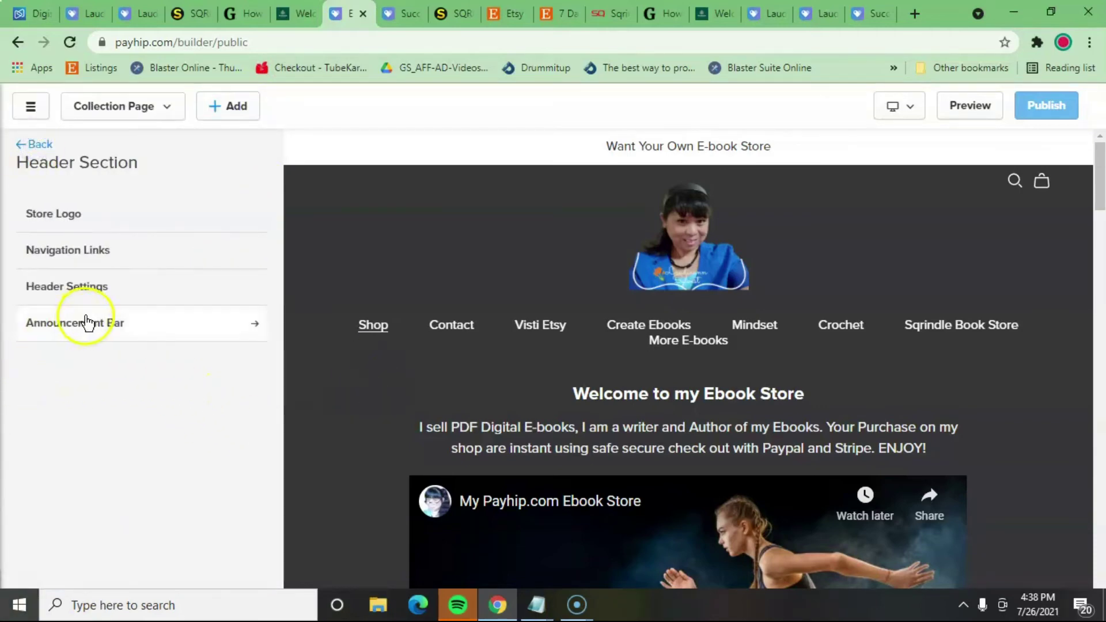
Step: Preview the header layout options and choose the second one, with links beside the logo
{"action": "left_click", "coordinate": [85, 286]}
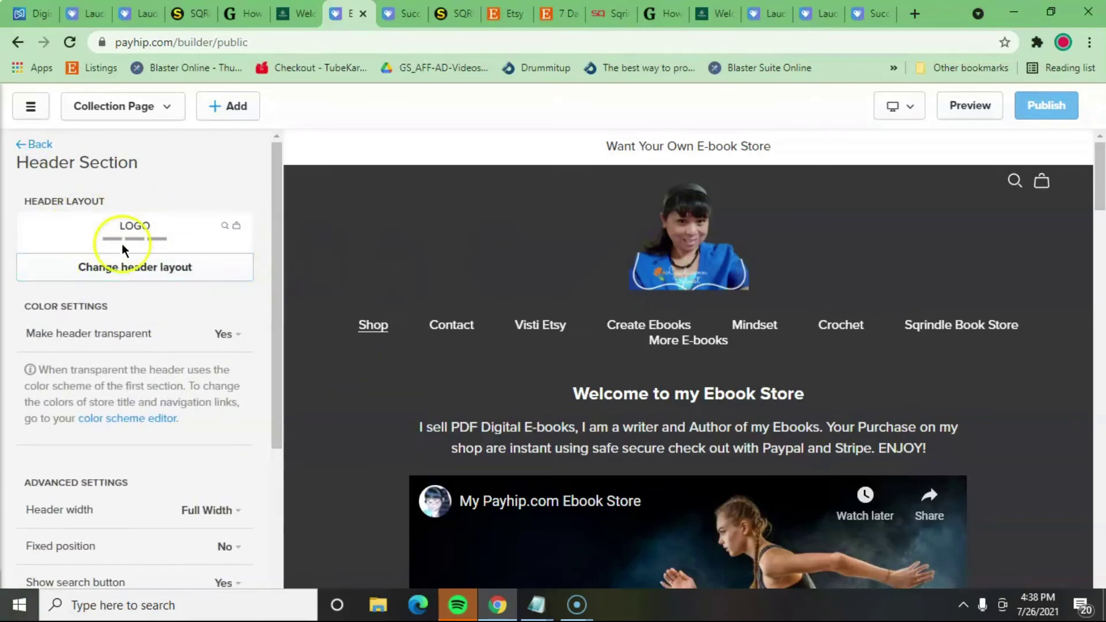
{"action": "left_click", "coordinate": [121, 276]}
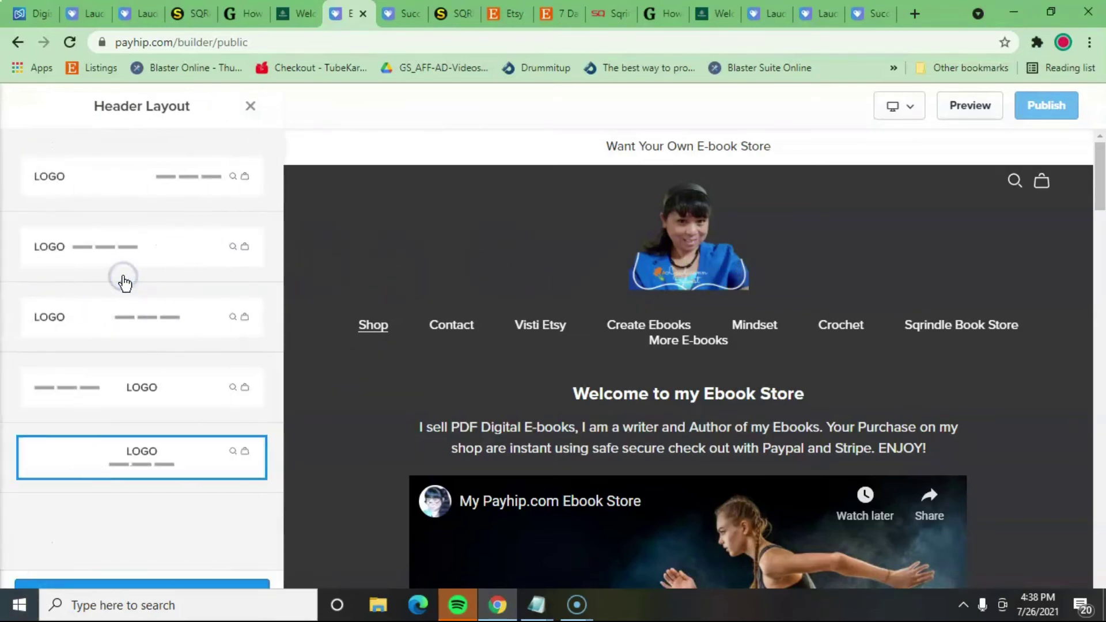
{"action": "left_click", "coordinate": [54, 177]}
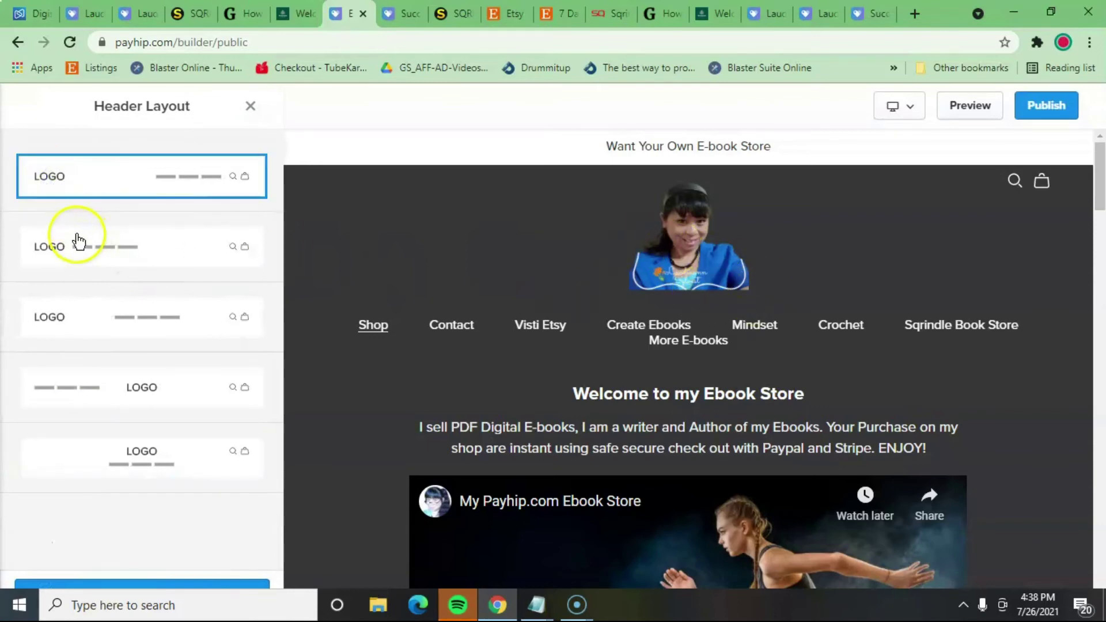
{"action": "left_click", "coordinate": [39, 171]}
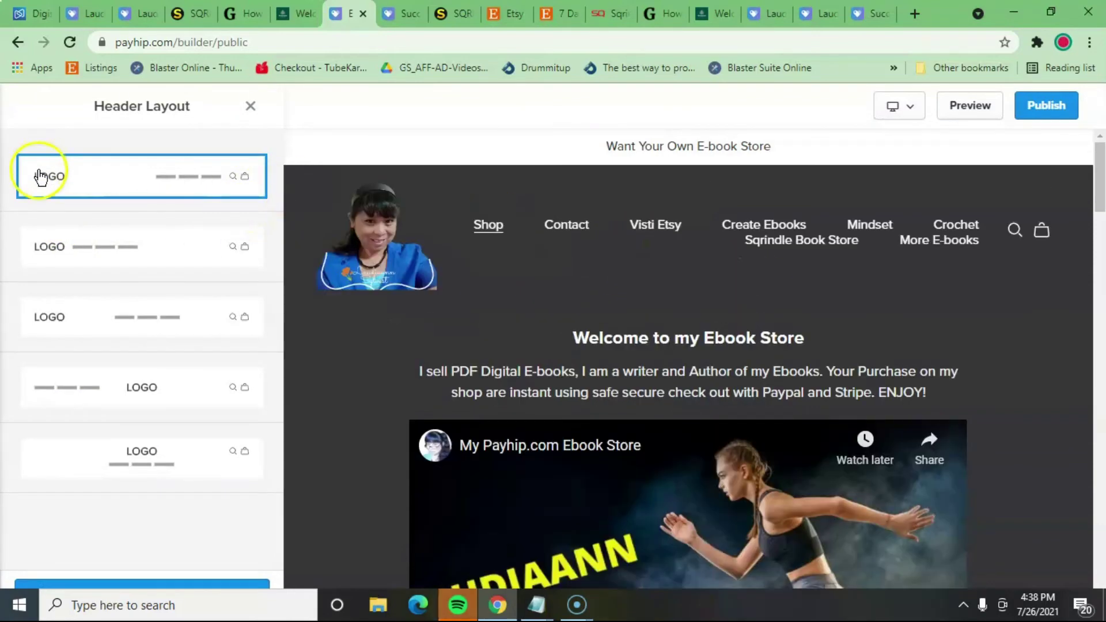
{"action": "left_click", "coordinate": [60, 248]}
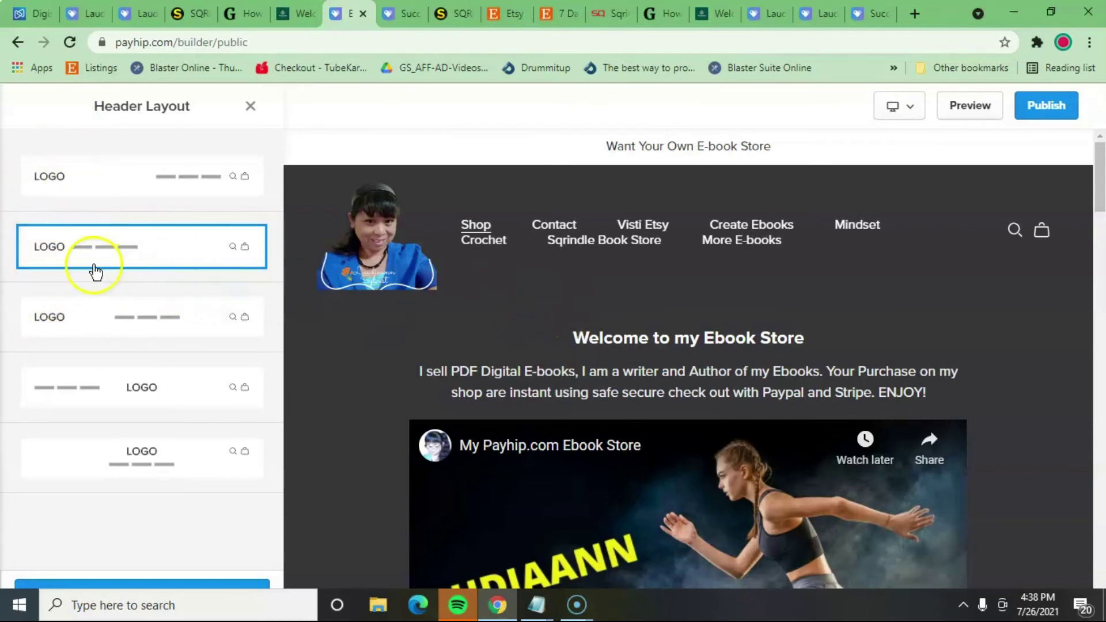
{"action": "left_click", "coordinate": [47, 178]}
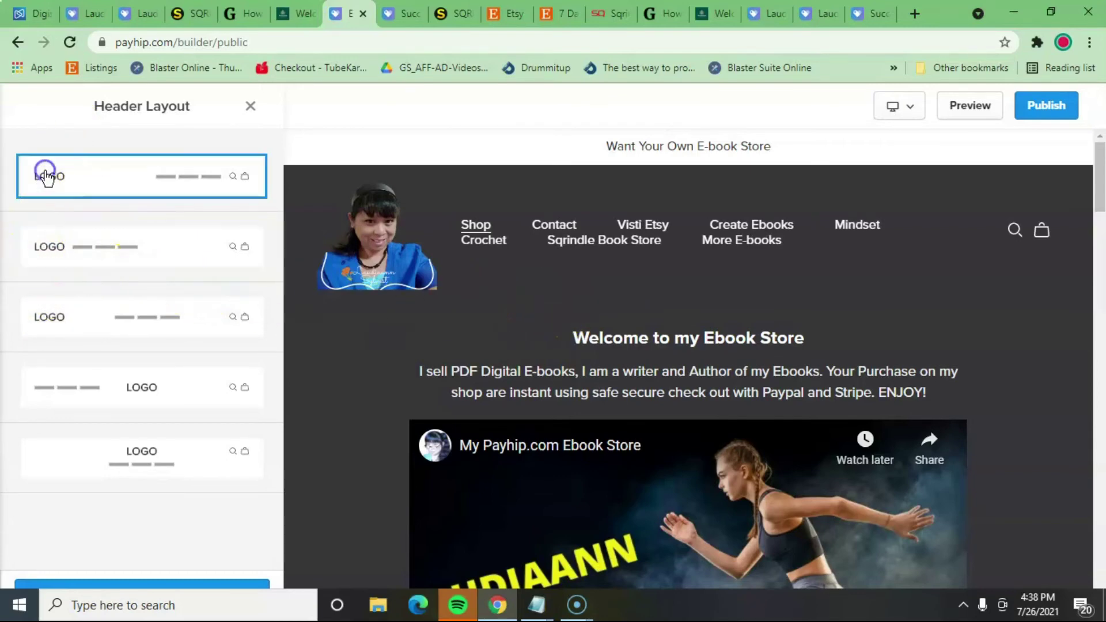
{"action": "left_click", "coordinate": [49, 257]}
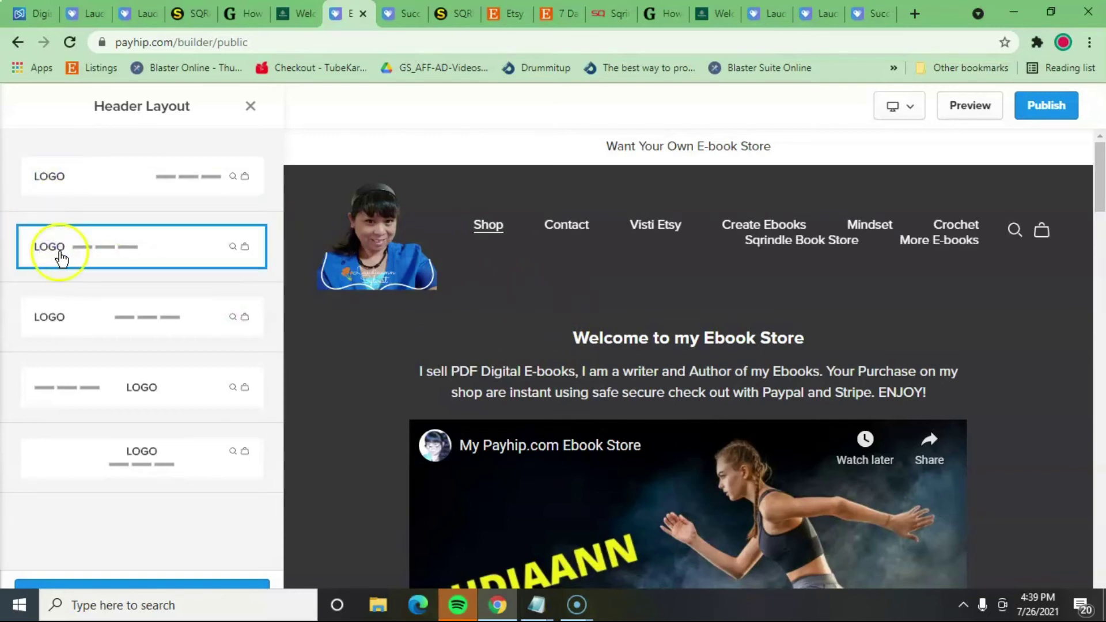
Step: Publish the store with the new header layout and continue editing
{"action": "left_click", "coordinate": [1061, 107]}
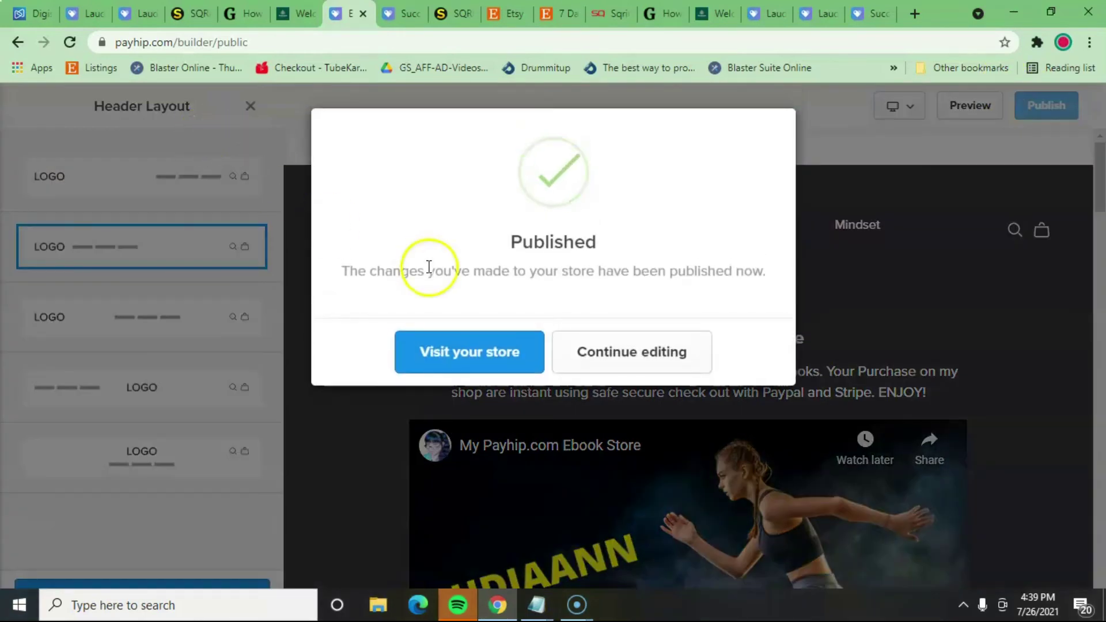
{"action": "left_click", "coordinate": [662, 369]}
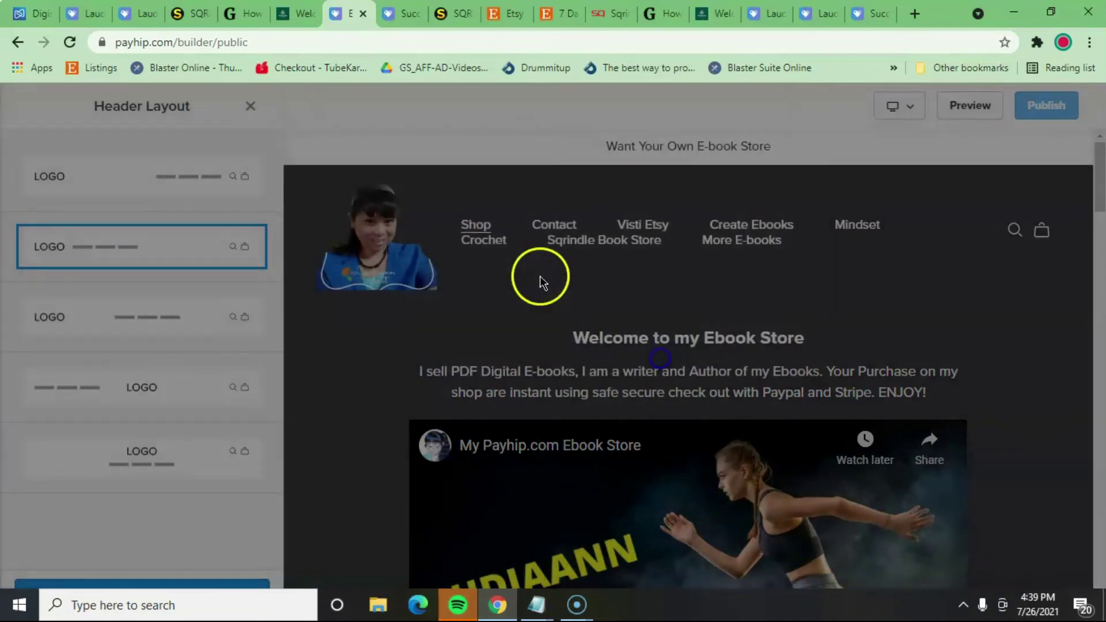
{"action": "left_click", "coordinate": [249, 107]}
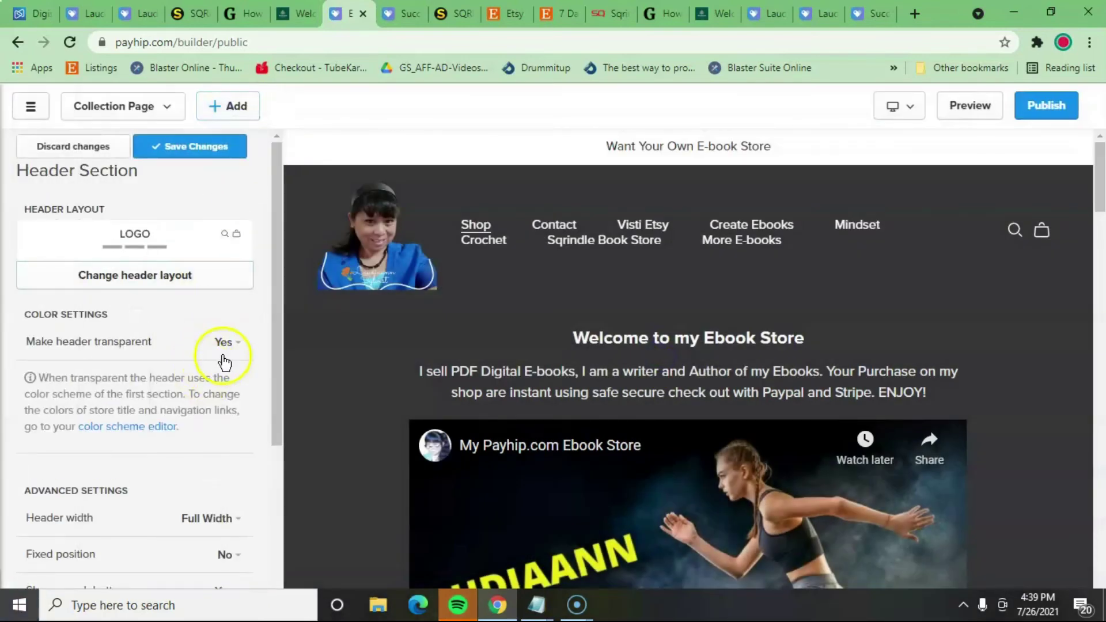
{"action": "scroll", "coordinate": [220, 351], "scroll_direction": "down", "scroll_amount": 2}
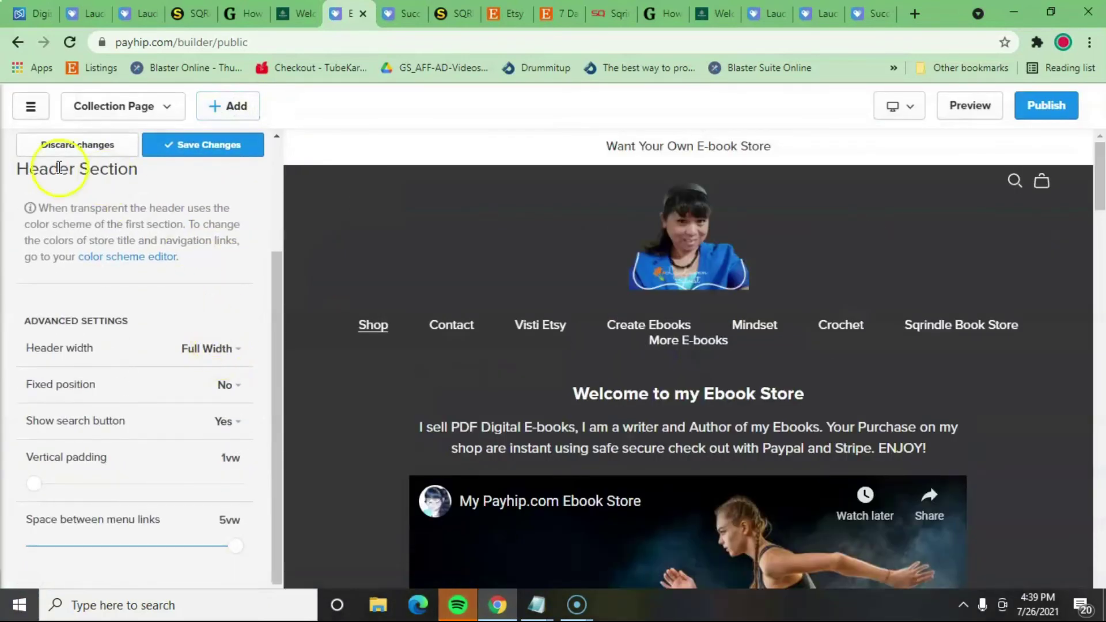
Step: Discard the unsaved header changes and glance at Header Settings
{"action": "left_click", "coordinate": [122, 146]}
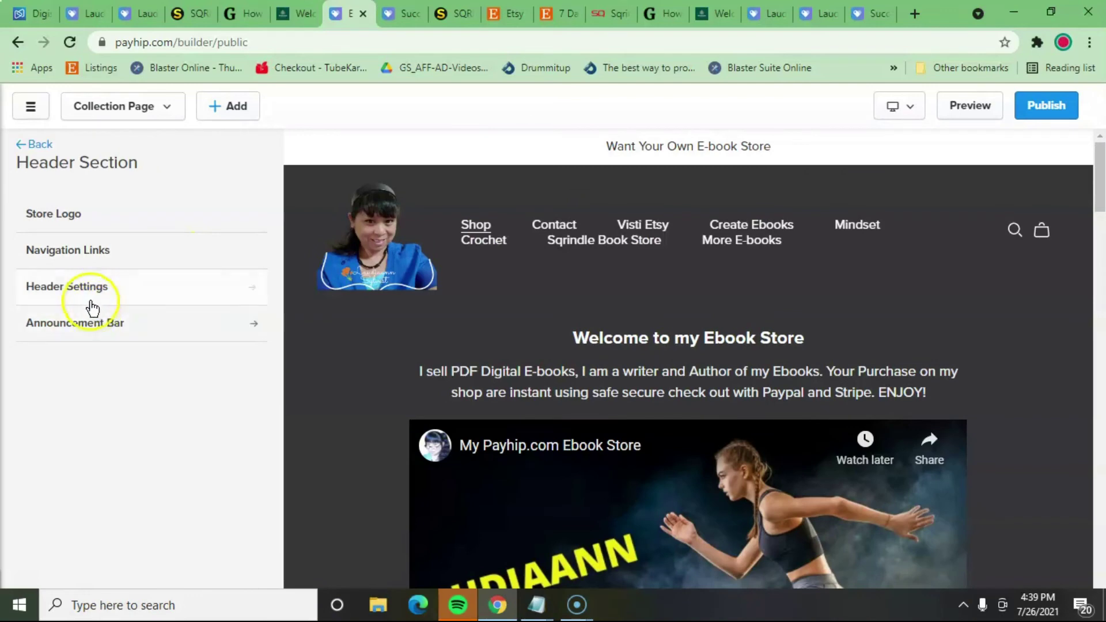
{"action": "left_click", "coordinate": [88, 292]}
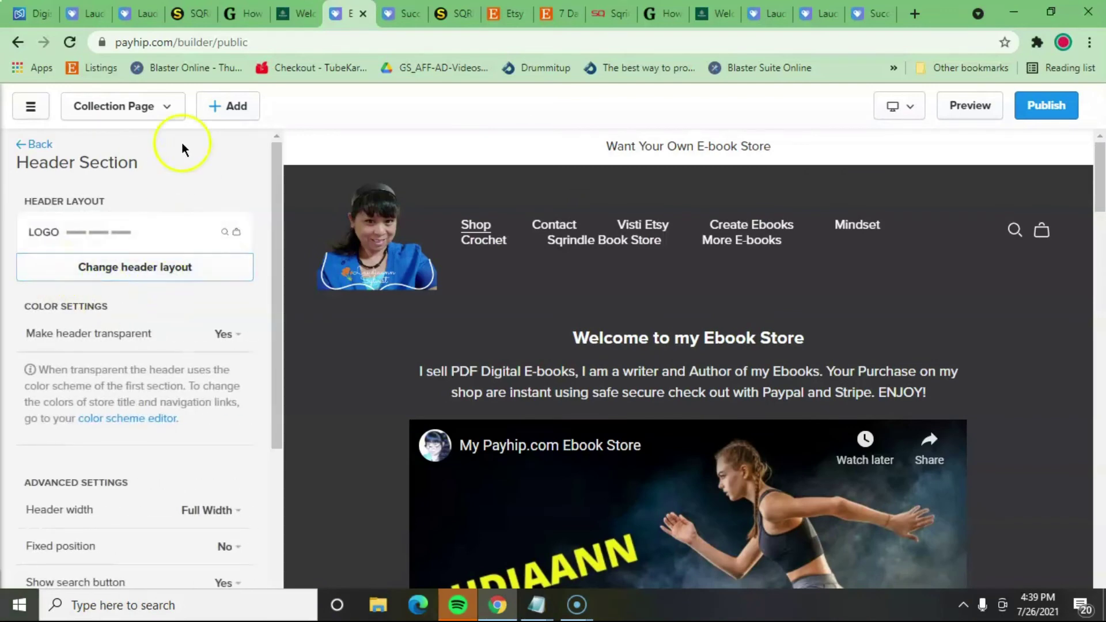
{"action": "left_click", "coordinate": [21, 146]}
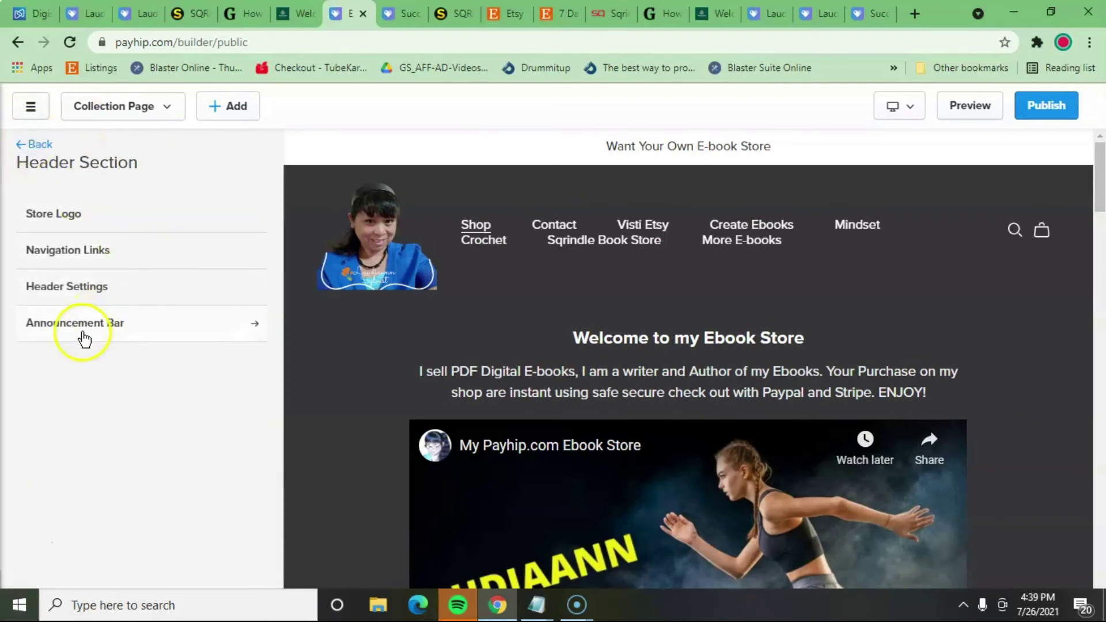
Step: Check the Announcement Bar settings, then go back to the page's sections list
{"action": "left_click", "coordinate": [81, 326]}
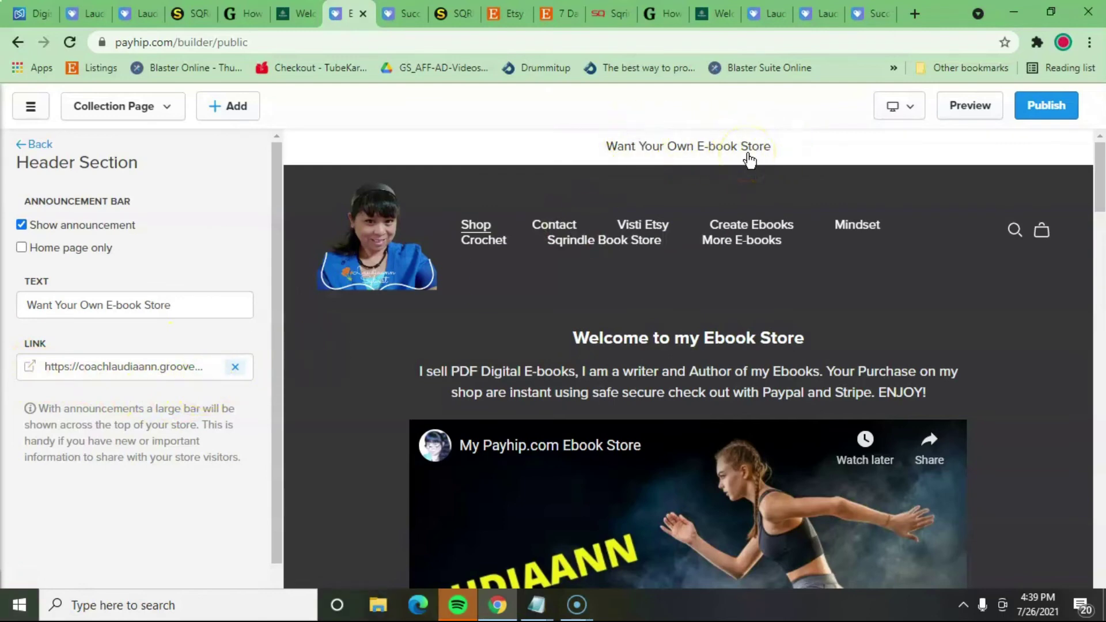
{"action": "left_click", "coordinate": [32, 144]}
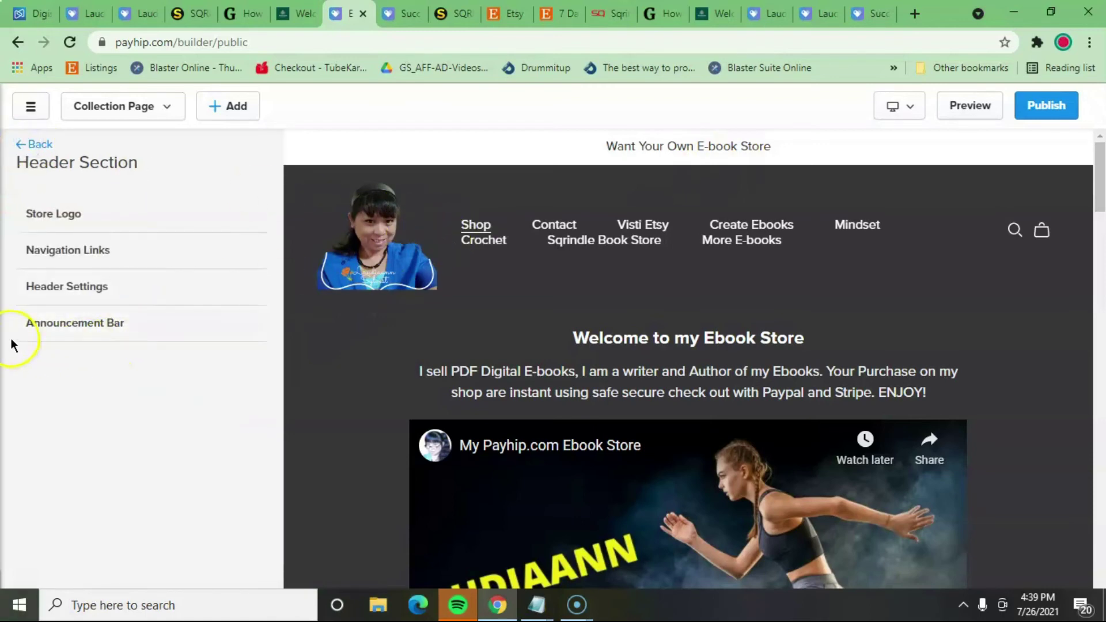
{"action": "left_click", "coordinate": [69, 333]}
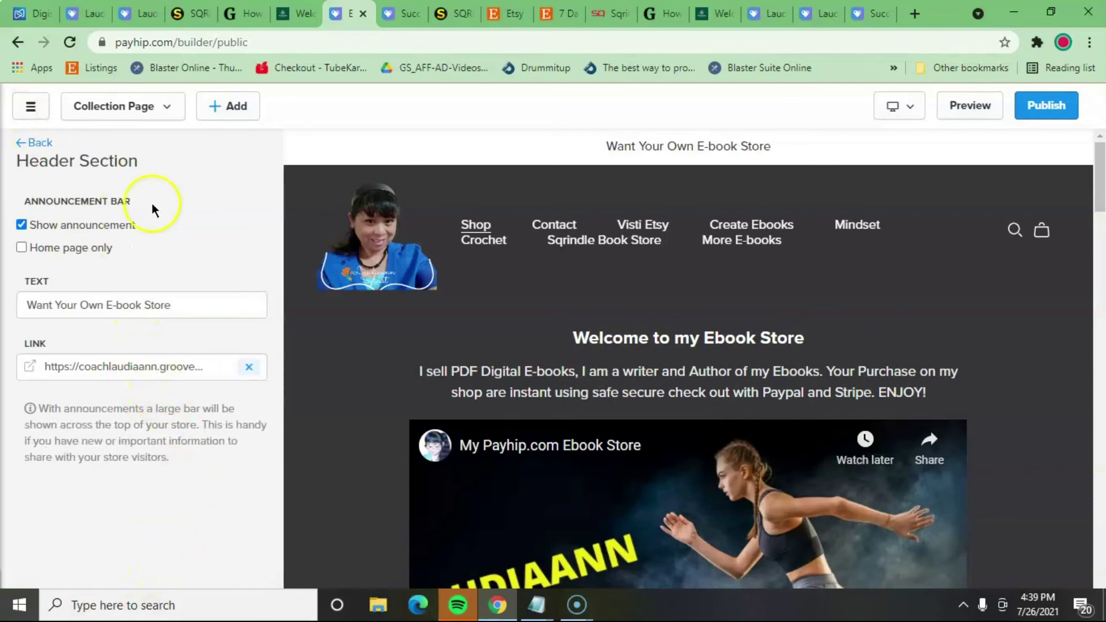
{"action": "left_click", "coordinate": [33, 144]}
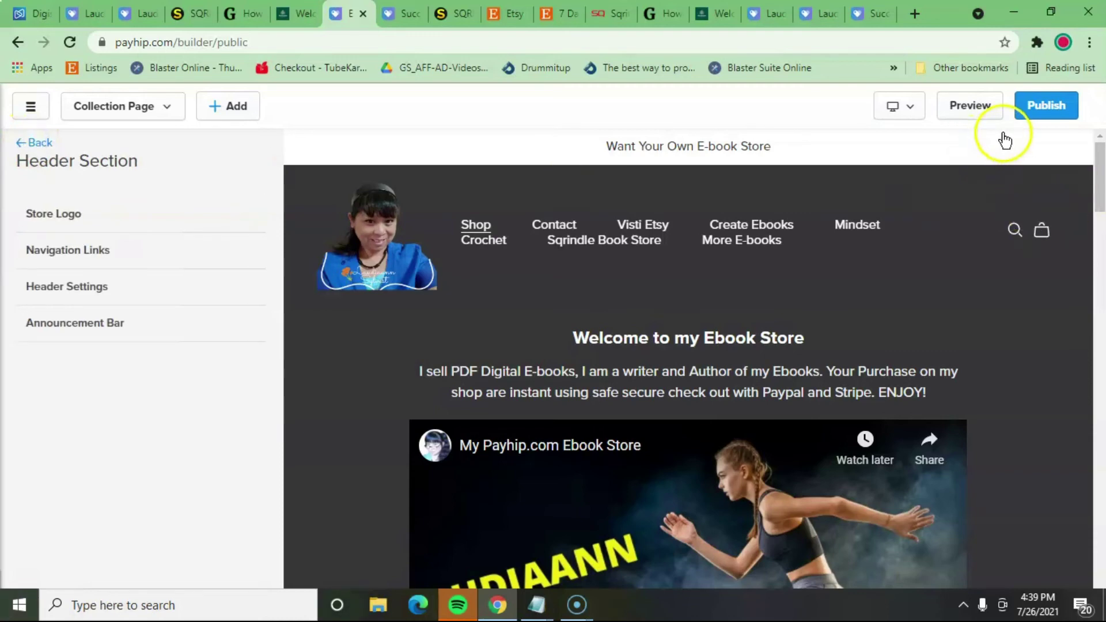
{"action": "left_click", "coordinate": [48, 143]}
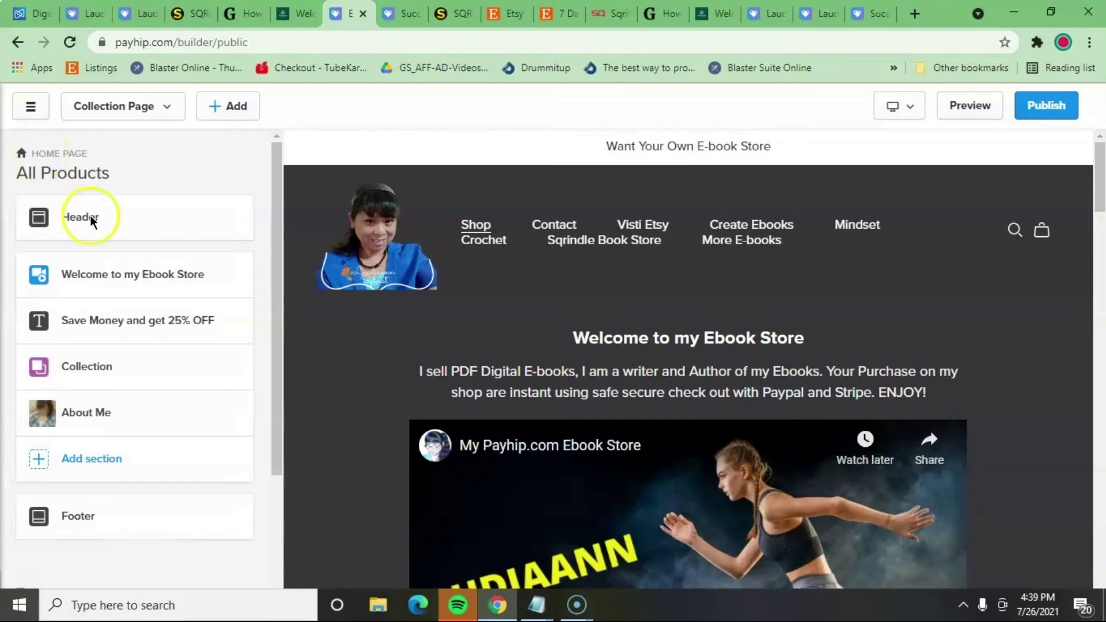
Step: Scroll the preview past the coupon section and the ebook Collection
{"action": "scroll", "coordinate": [156, 329], "scroll_direction": "down", "scroll_amount": 3}
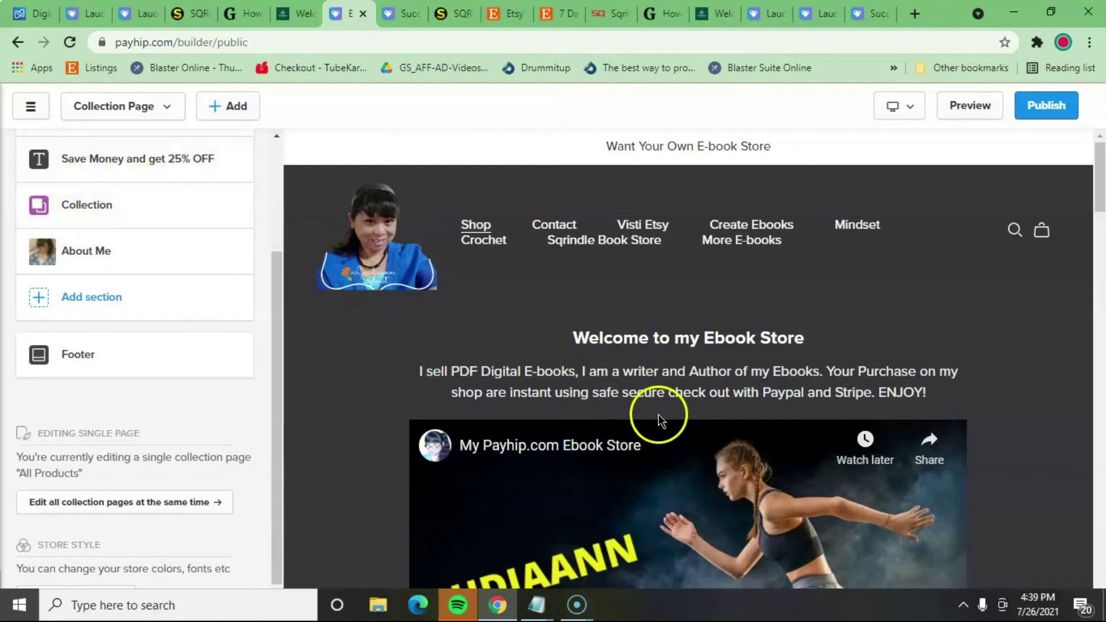
{"action": "scroll", "coordinate": [657, 418], "scroll_direction": "down", "scroll_amount": 3}
{"action": "scroll", "coordinate": [655, 419], "scroll_direction": "down", "scroll_amount": 10}
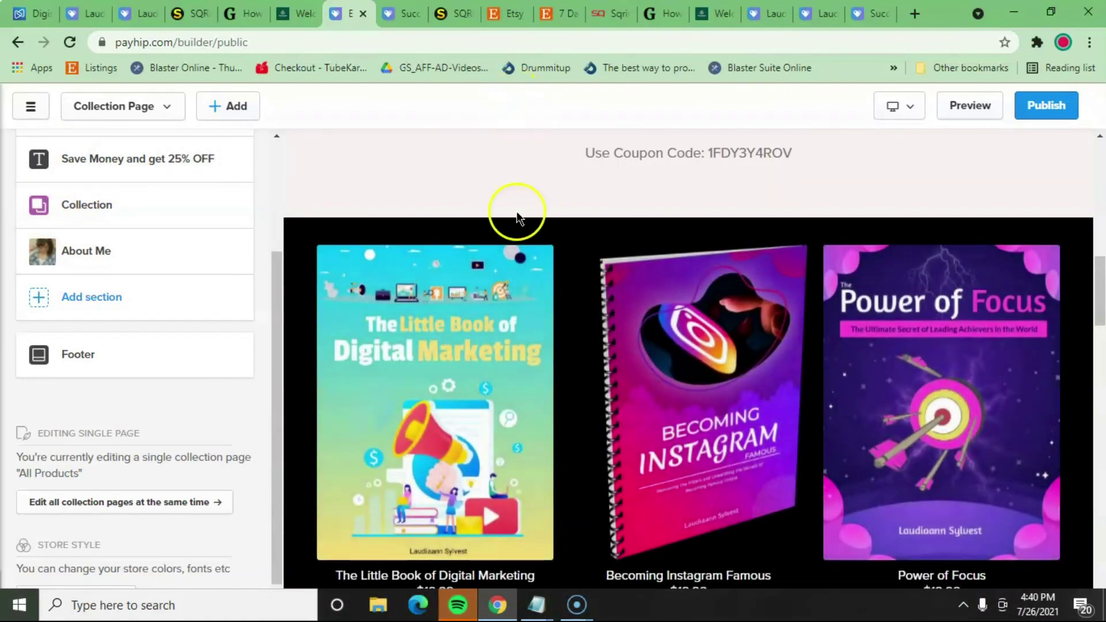
Step: Publish the current store design and open the live storefront
{"action": "scroll", "coordinate": [149, 357], "scroll_direction": "down", "scroll_amount": 1}
{"action": "scroll", "coordinate": [152, 361], "scroll_direction": "up", "scroll_amount": 4}
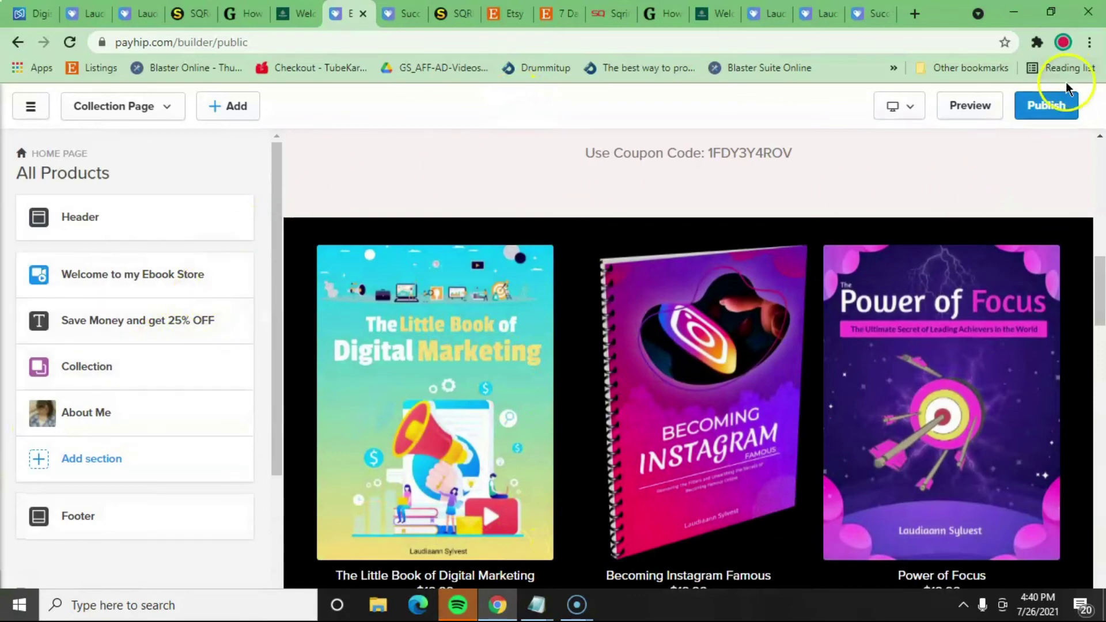
{"action": "left_click", "coordinate": [1042, 106]}
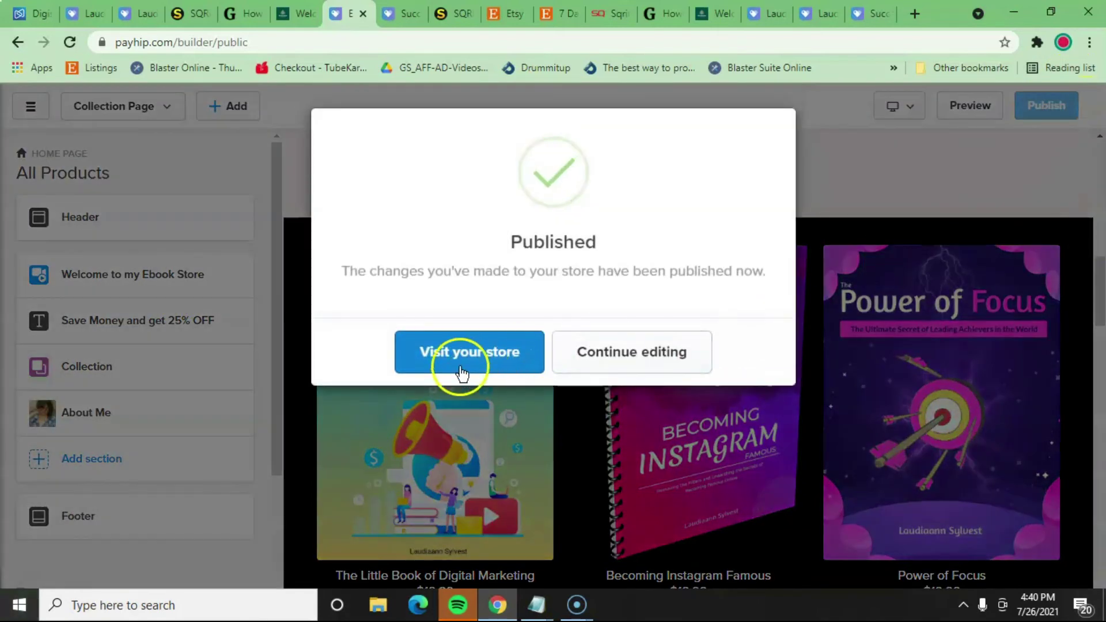
{"action": "left_click", "coordinate": [458, 353]}
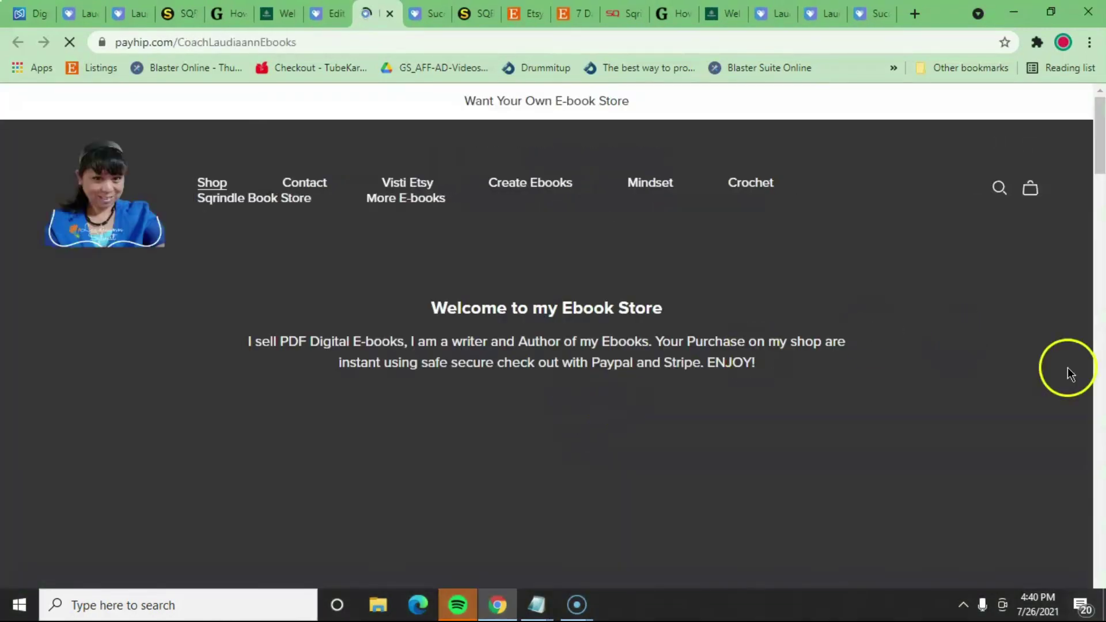
Step: Scroll through the live storefront's welcome video, ebook collection and About Me section
{"action": "scroll", "coordinate": [893, 389], "scroll_direction": "down", "scroll_amount": 4}
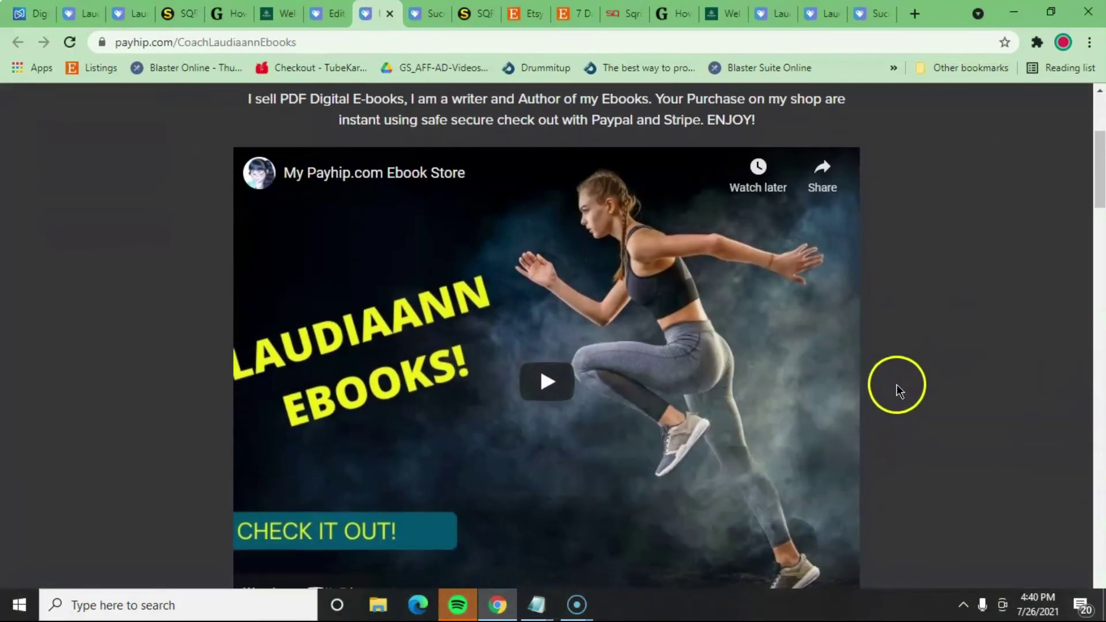
{"action": "scroll", "coordinate": [939, 398], "scroll_direction": "down", "scroll_amount": 7}
{"action": "scroll", "coordinate": [943, 413], "scroll_direction": "down", "scroll_amount": 14}
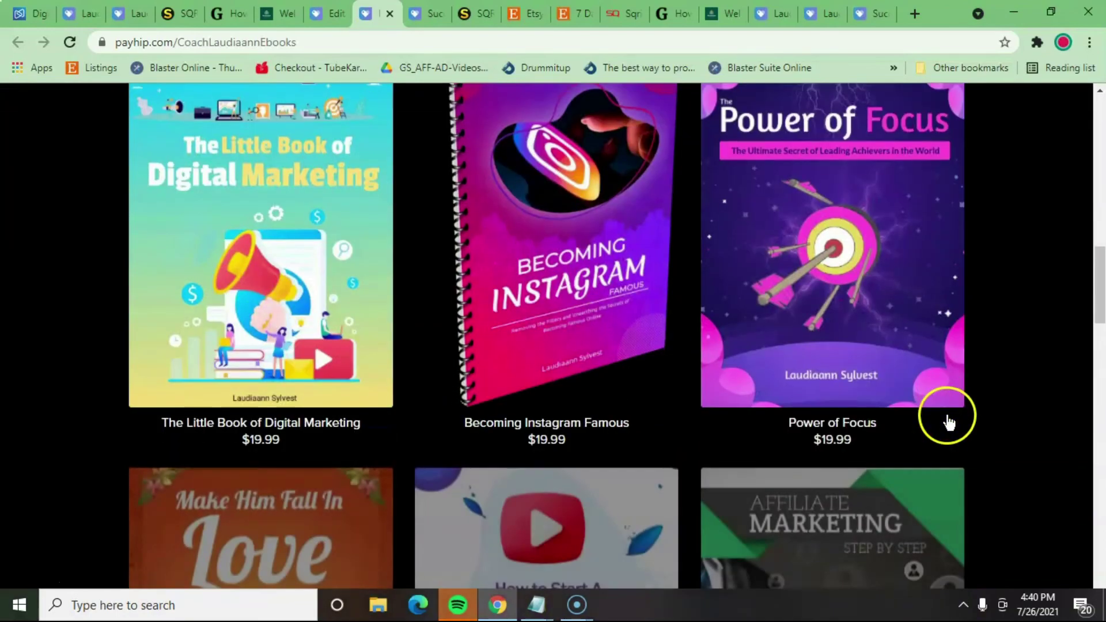
{"action": "scroll", "coordinate": [949, 423], "scroll_direction": "down", "scroll_amount": 15}
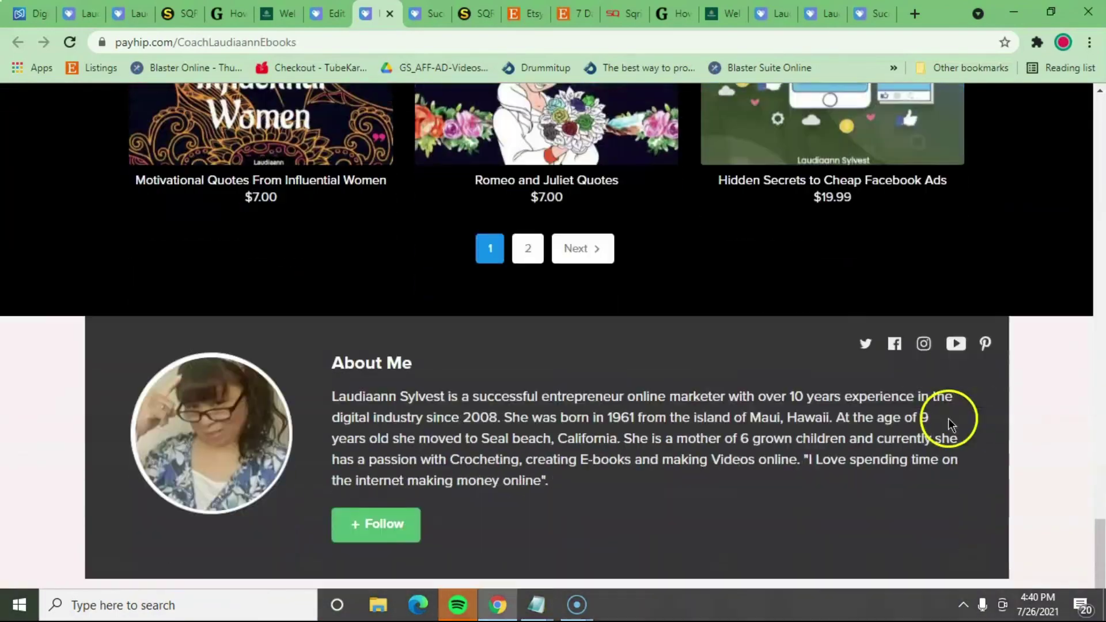
{"action": "scroll", "coordinate": [951, 420], "scroll_direction": "up", "scroll_amount": 20}
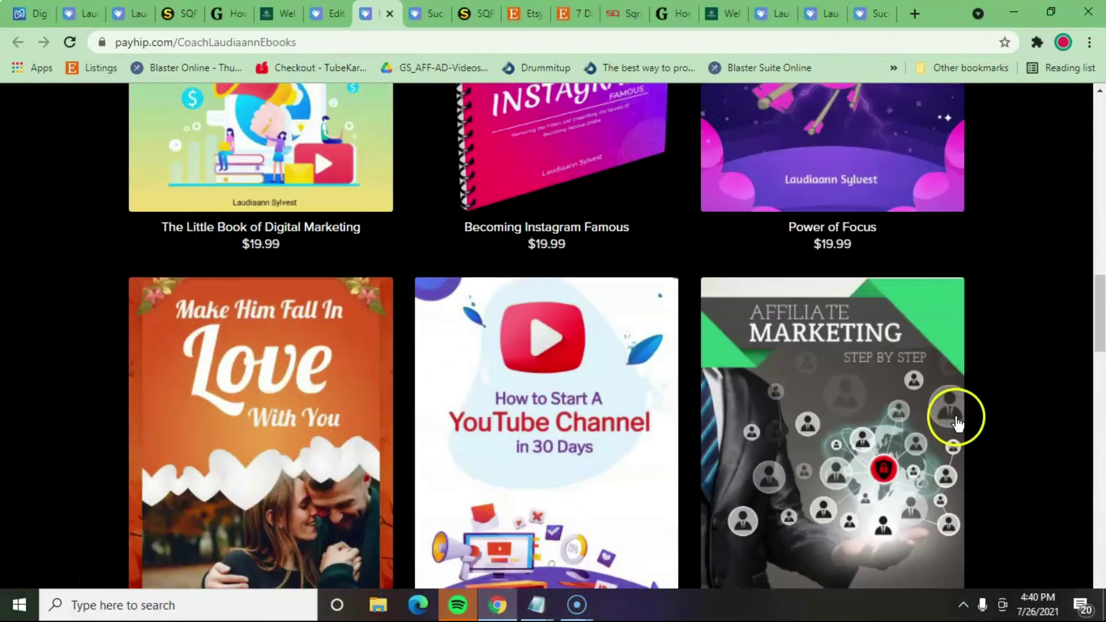
{"action": "scroll", "coordinate": [961, 426], "scroll_direction": "up", "scroll_amount": 10}
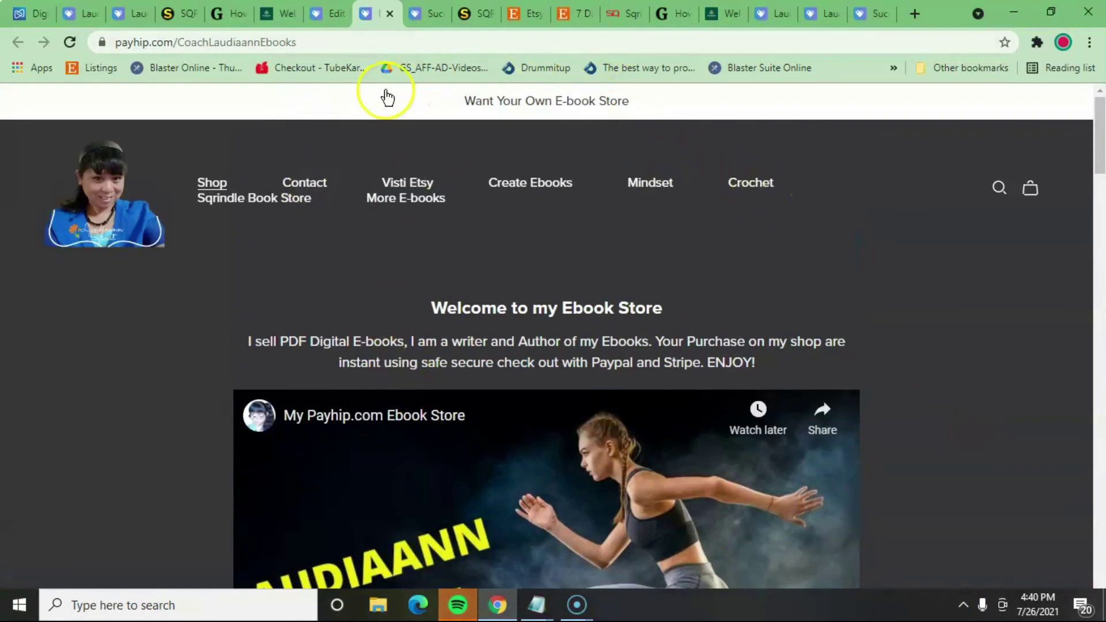
Step: Back in the builder, set the header to the centred-logo layout with links below, and publish
{"action": "left_click", "coordinate": [332, 16]}
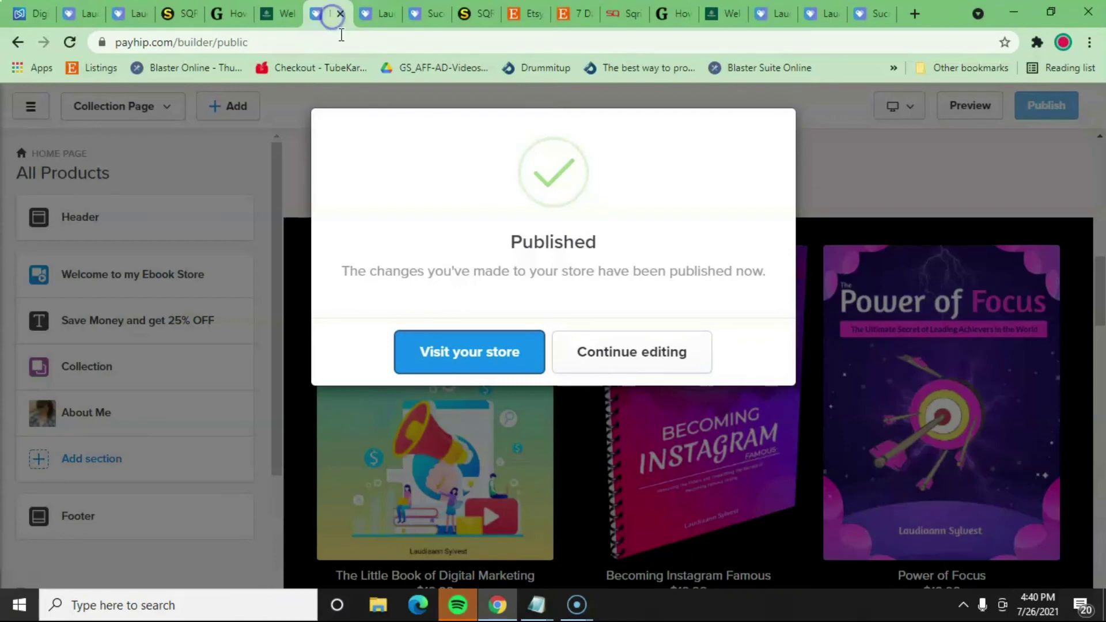
{"action": "left_click", "coordinate": [693, 362]}
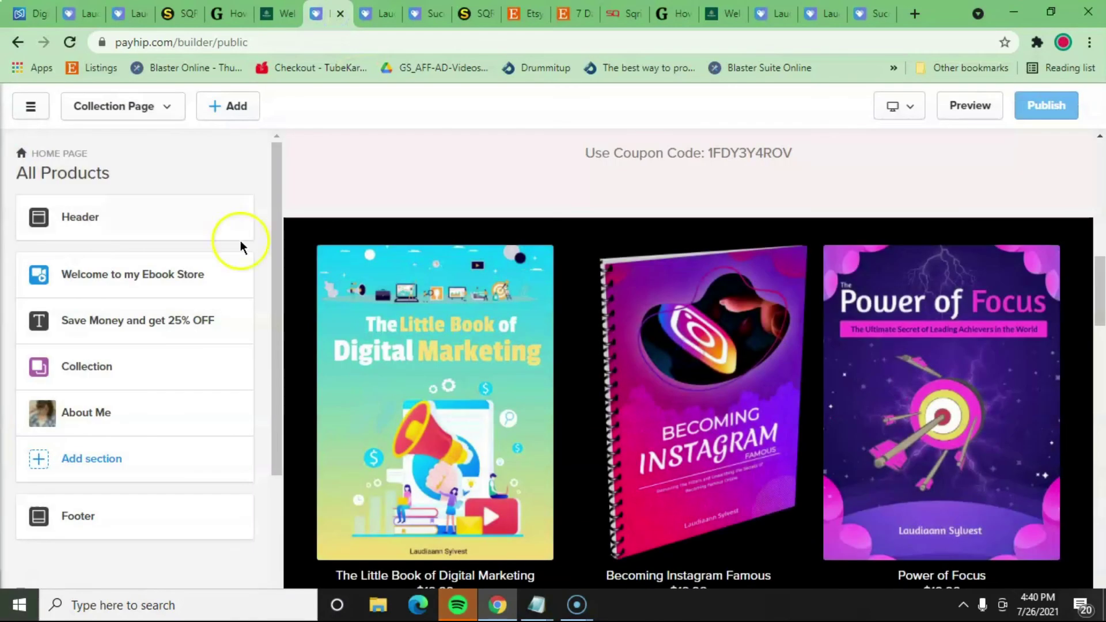
{"action": "left_click", "coordinate": [86, 219]}
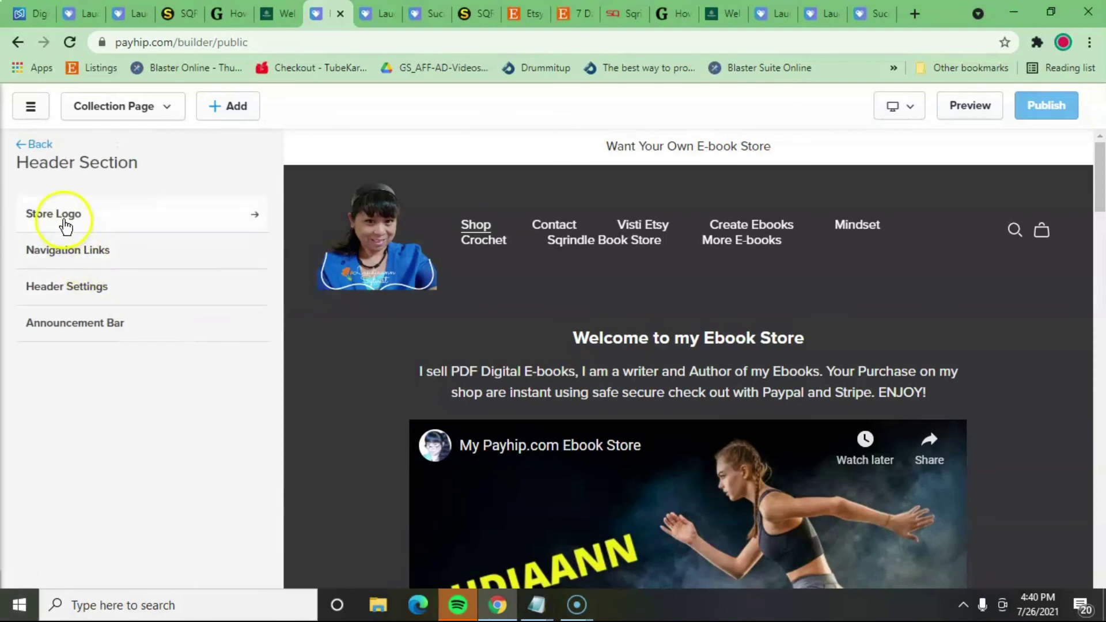
{"action": "left_click", "coordinate": [78, 296]}
{"action": "left_click", "coordinate": [172, 260]}
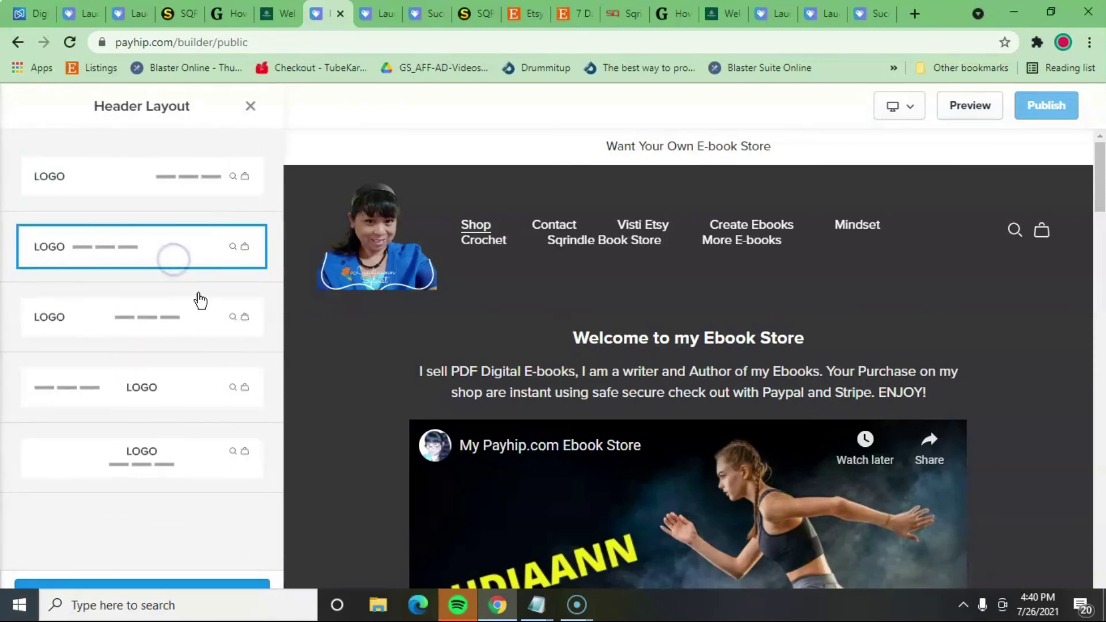
{"action": "left_click", "coordinate": [162, 474]}
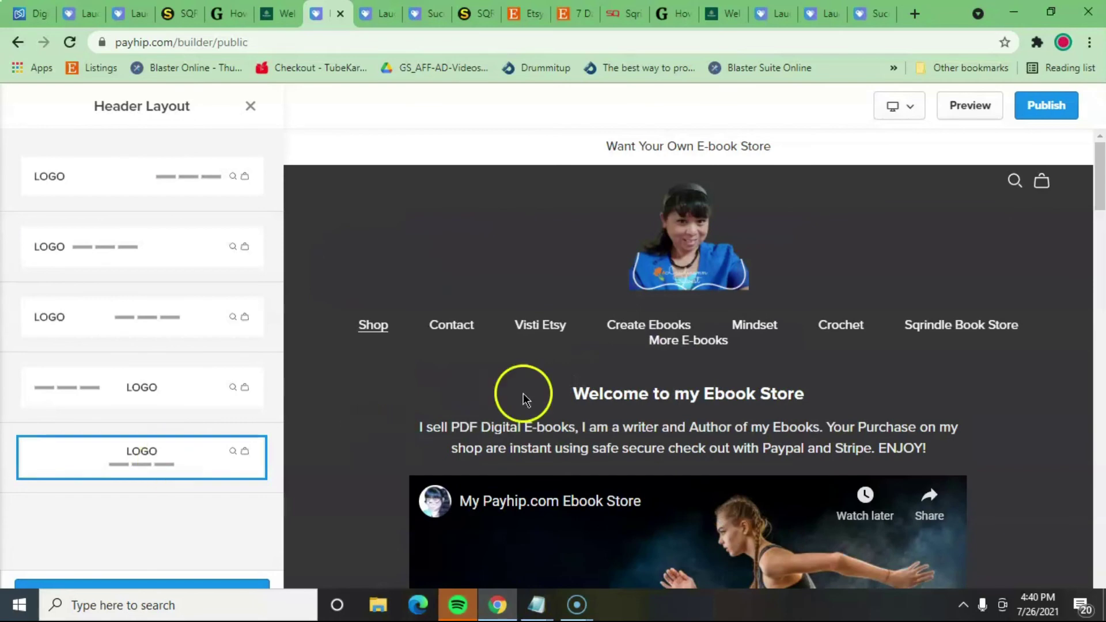
{"action": "left_click", "coordinate": [1046, 106]}
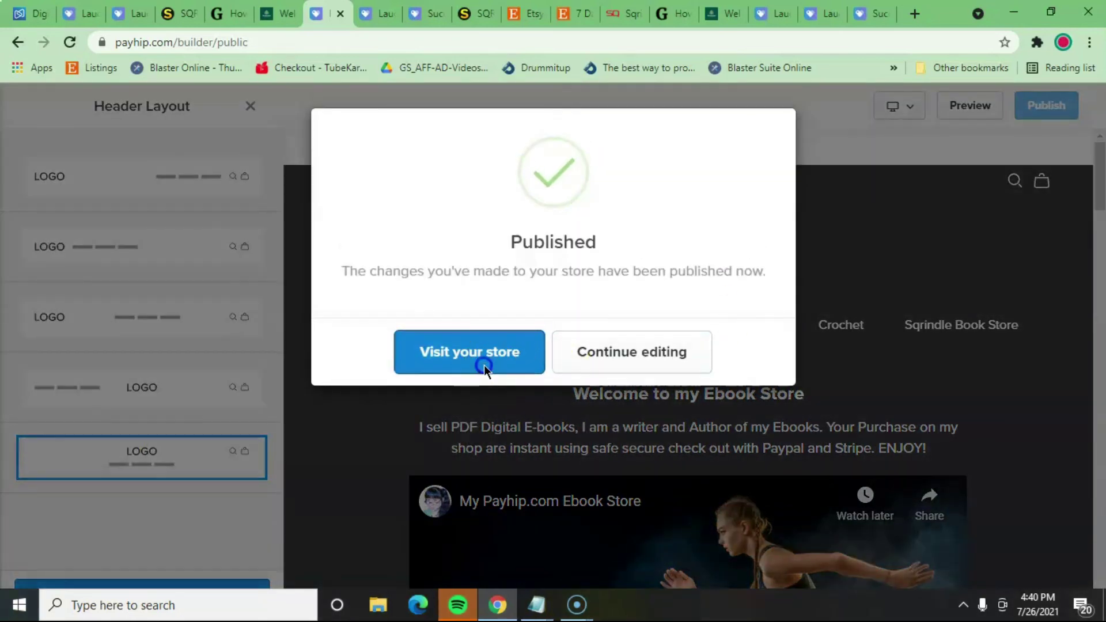
{"action": "left_click", "coordinate": [483, 366]}
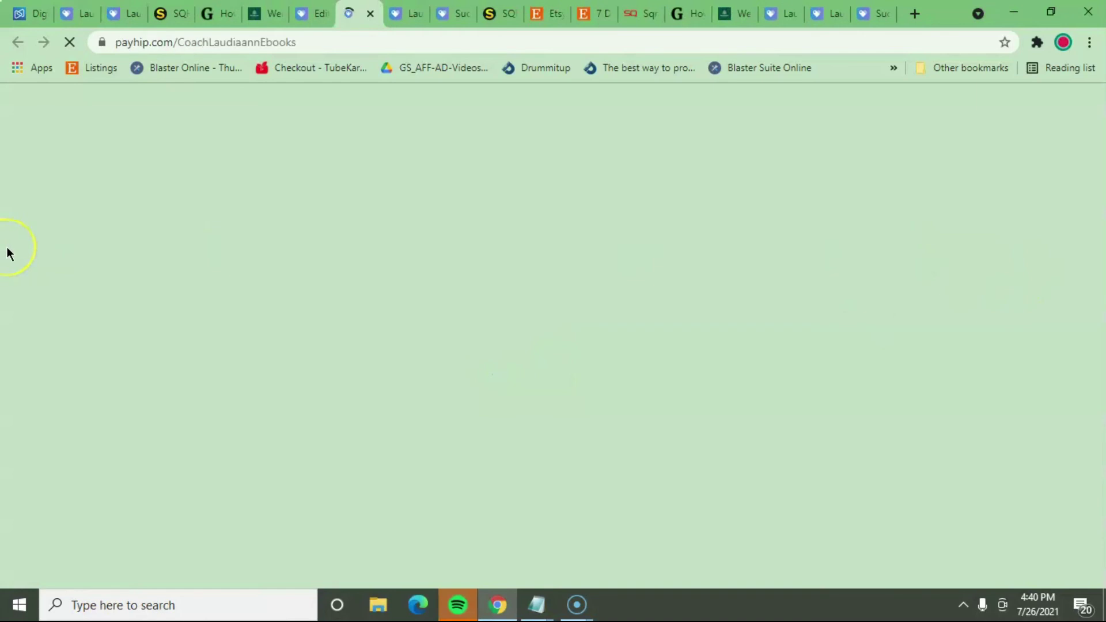
Step: Scroll the live store to check the centred-logo header, welcome video and ebook collection
{"action": "scroll", "coordinate": [906, 313], "scroll_direction": "down", "scroll_amount": 1}
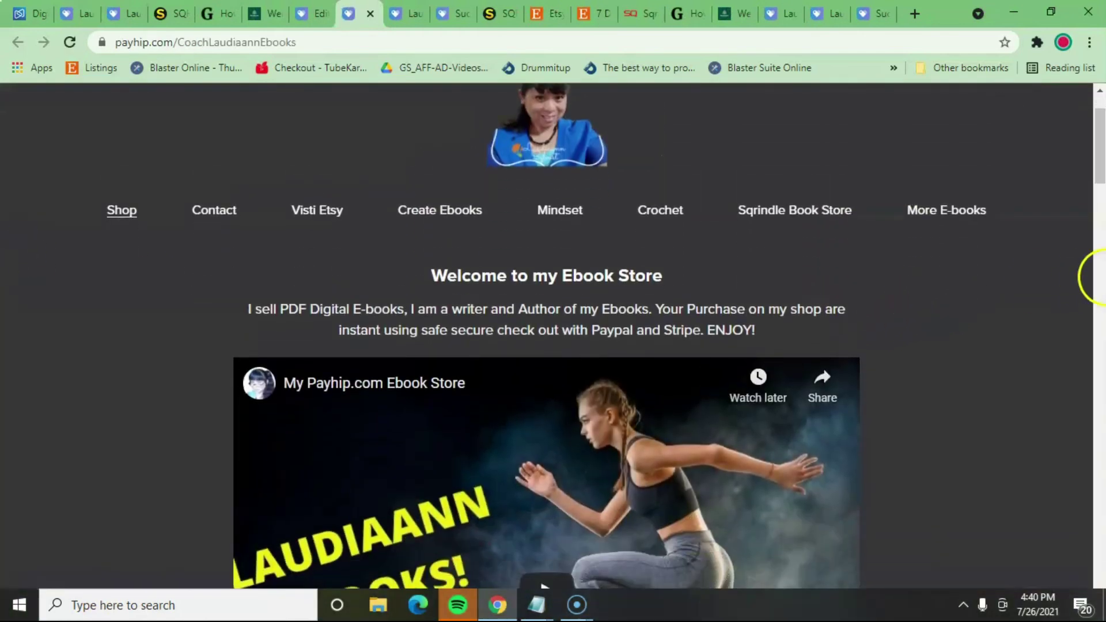
{"action": "scroll", "coordinate": [1092, 299], "scroll_direction": "down", "scroll_amount": 14}
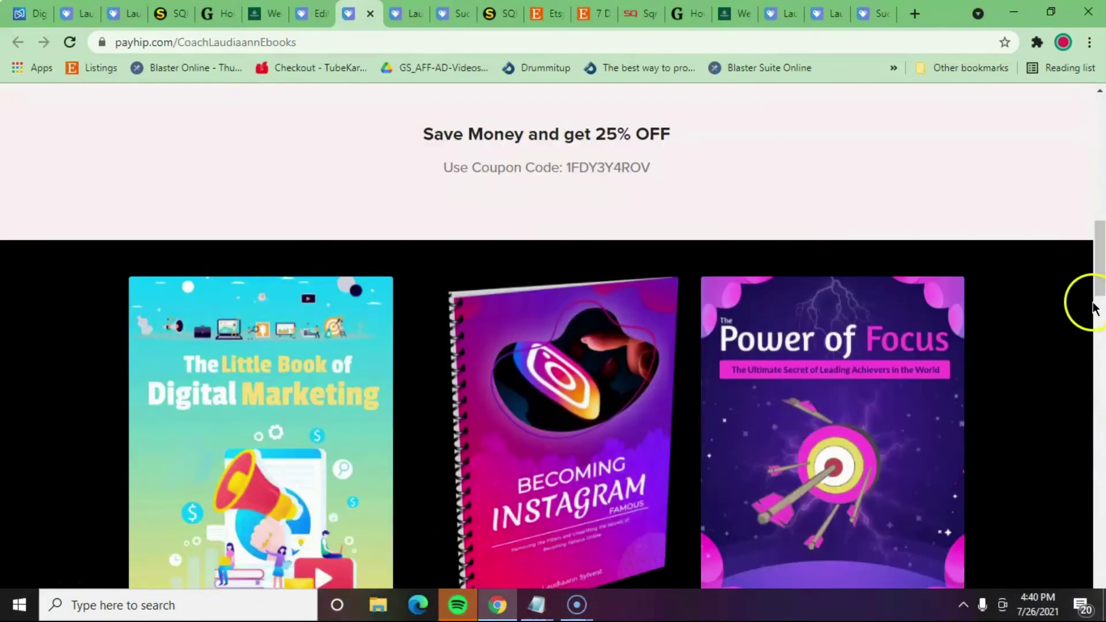
{"action": "scroll", "coordinate": [1093, 308], "scroll_direction": "down", "scroll_amount": 20}
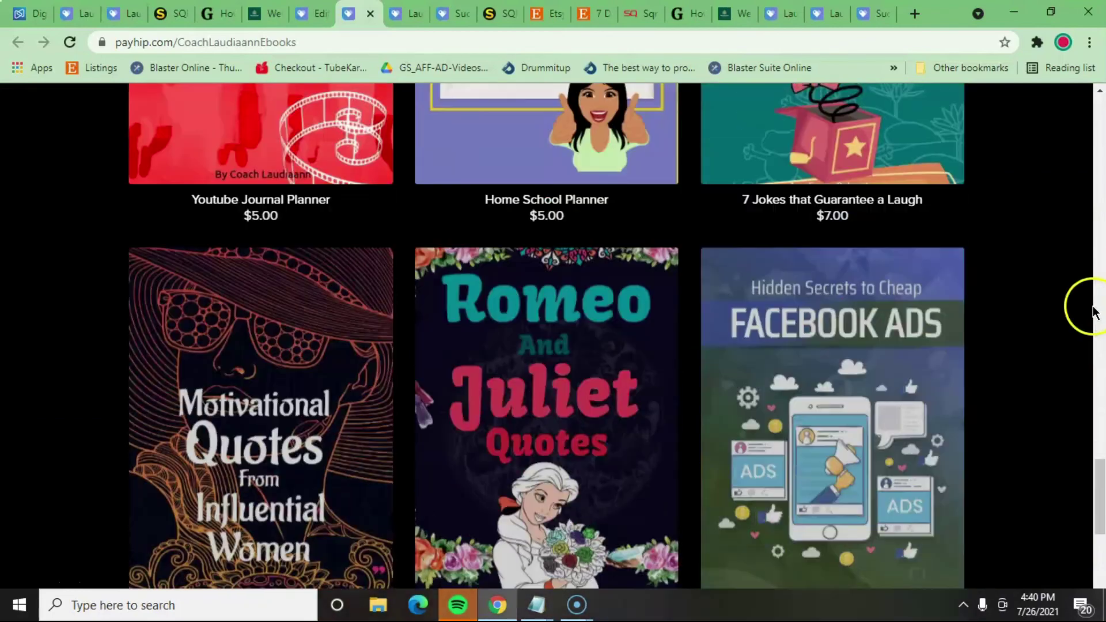
{"action": "scroll", "coordinate": [1092, 310], "scroll_direction": "down", "scroll_amount": 5}
{"action": "scroll", "coordinate": [1094, 314], "scroll_direction": "up", "scroll_amount": 14}
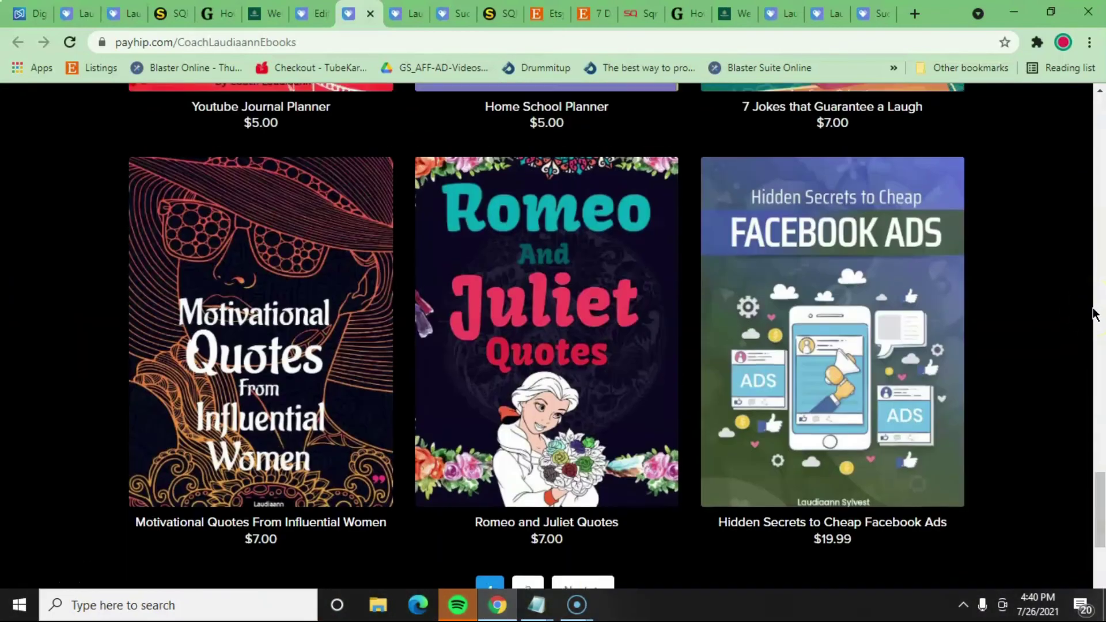
{"action": "scroll", "coordinate": [1094, 314], "scroll_direction": "up", "scroll_amount": 20}
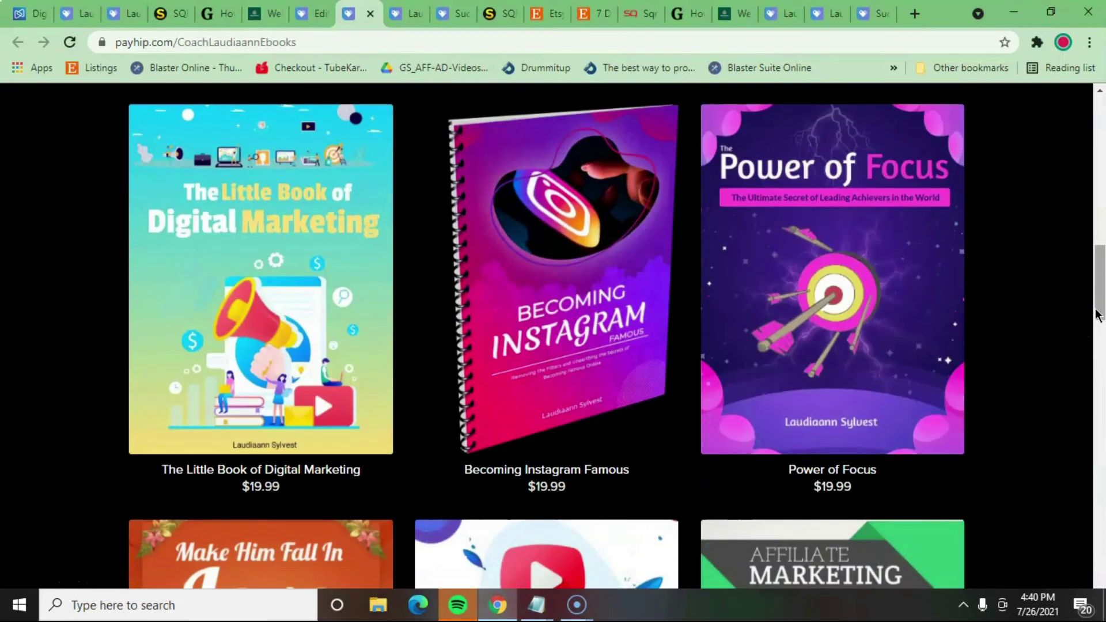
{"action": "scroll", "coordinate": [1095, 314], "scroll_direction": "up", "scroll_amount": 12}
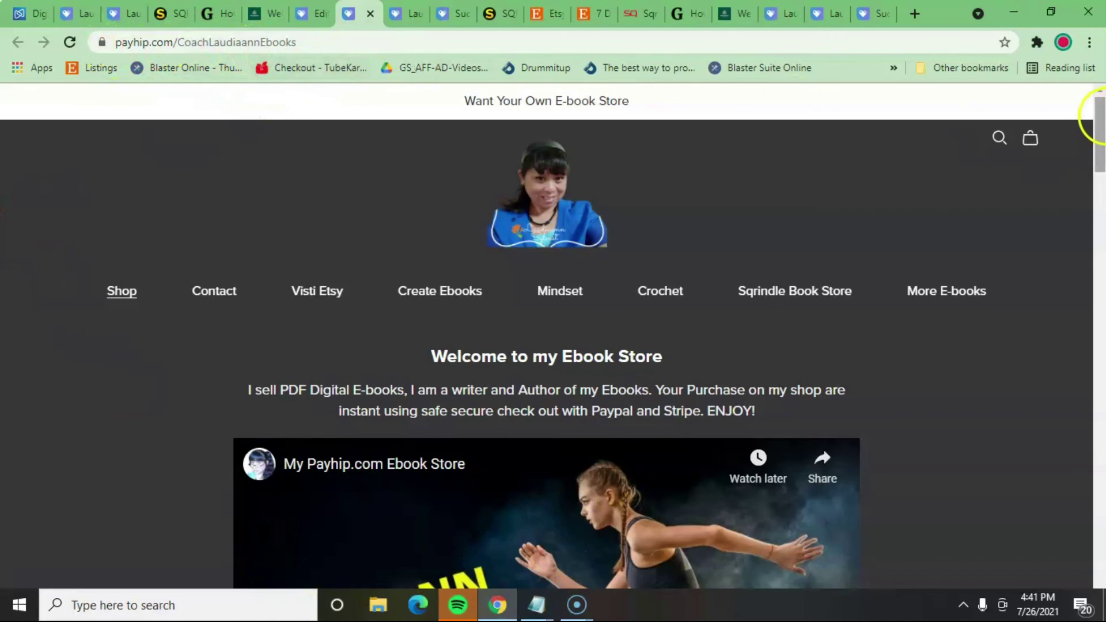
Step: Drag the live store page's scrollbar back up to the top
{"action": "left_click_drag", "start_coordinate": [1100, 122], "coordinate": [1095, 89]}
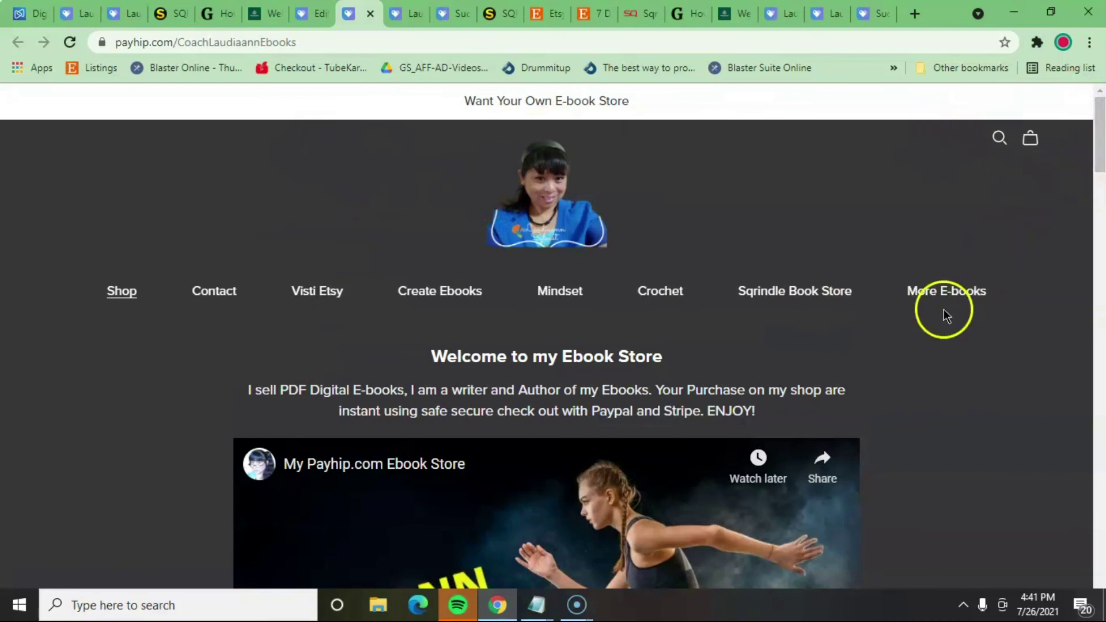
{"action": "left_click", "coordinate": [837, 199]}
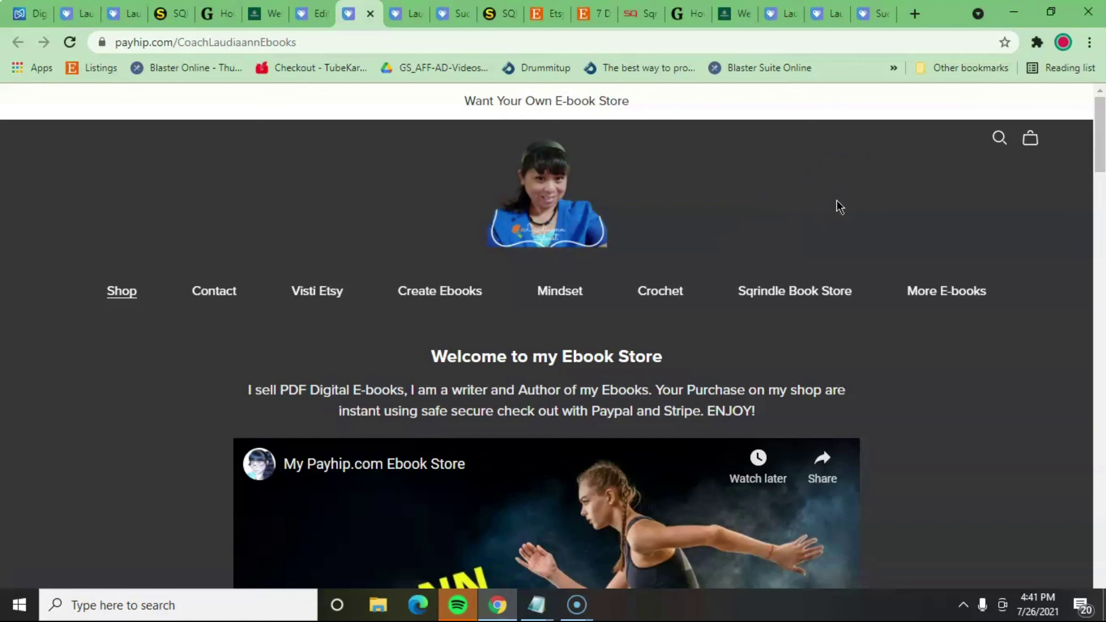
{"action": "mouse_move", "coordinate": [817, 213]}
{"action": "left_mouse_down"}
{"action": "mouse_move", "coordinate": [793, 195]}
{"action": "mouse_move", "coordinate": [812, 203]}
{"action": "left_mouse_up"}
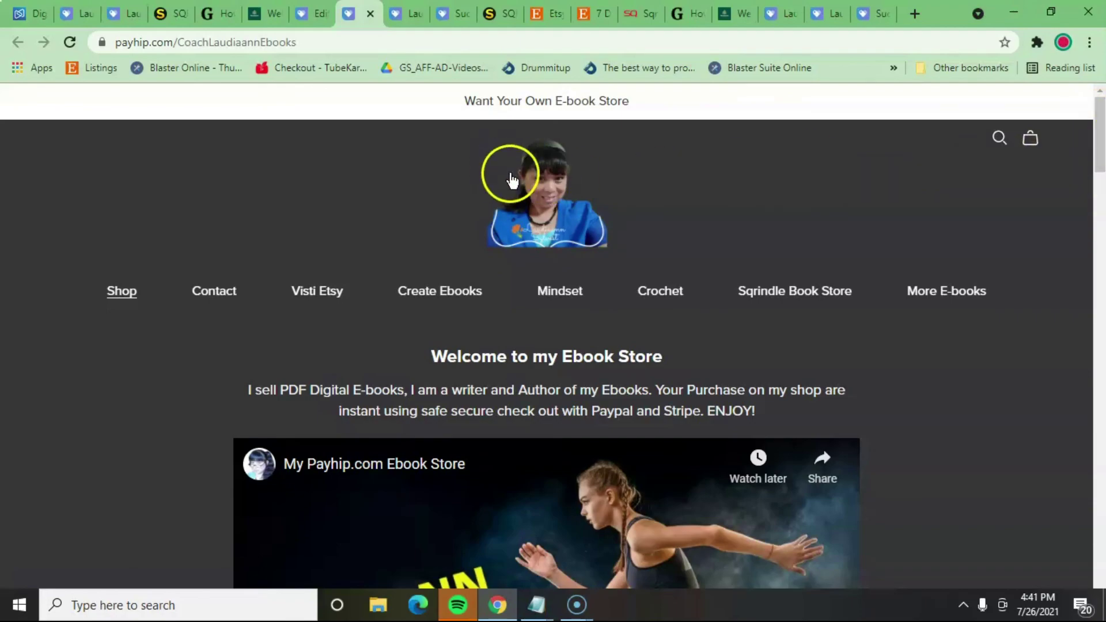
{"action": "left_click_drag", "start_coordinate": [1098, 116], "coordinate": [1100, 46]}
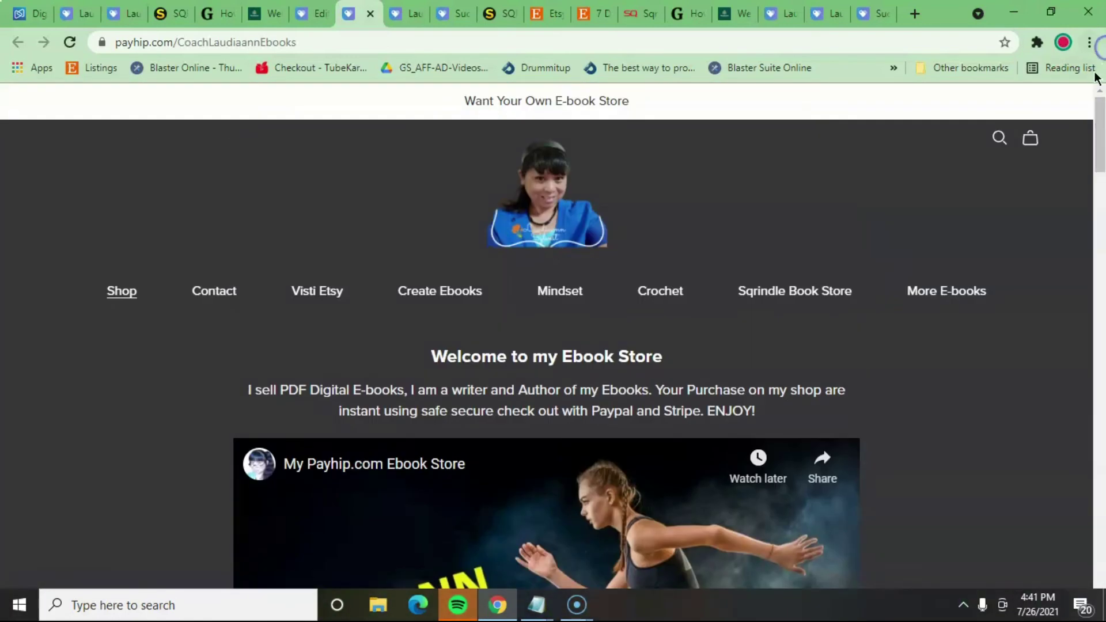
Step: Look through the open store page and podcasting product tabs
{"action": "left_click", "coordinate": [836, 17]}
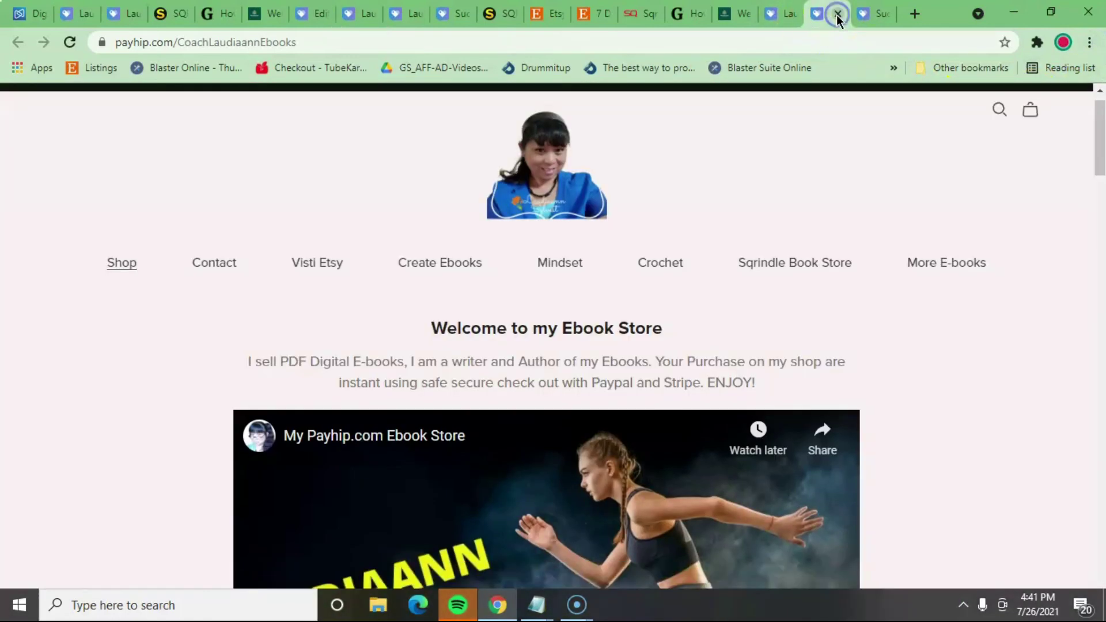
{"action": "left_click", "coordinate": [888, 16]}
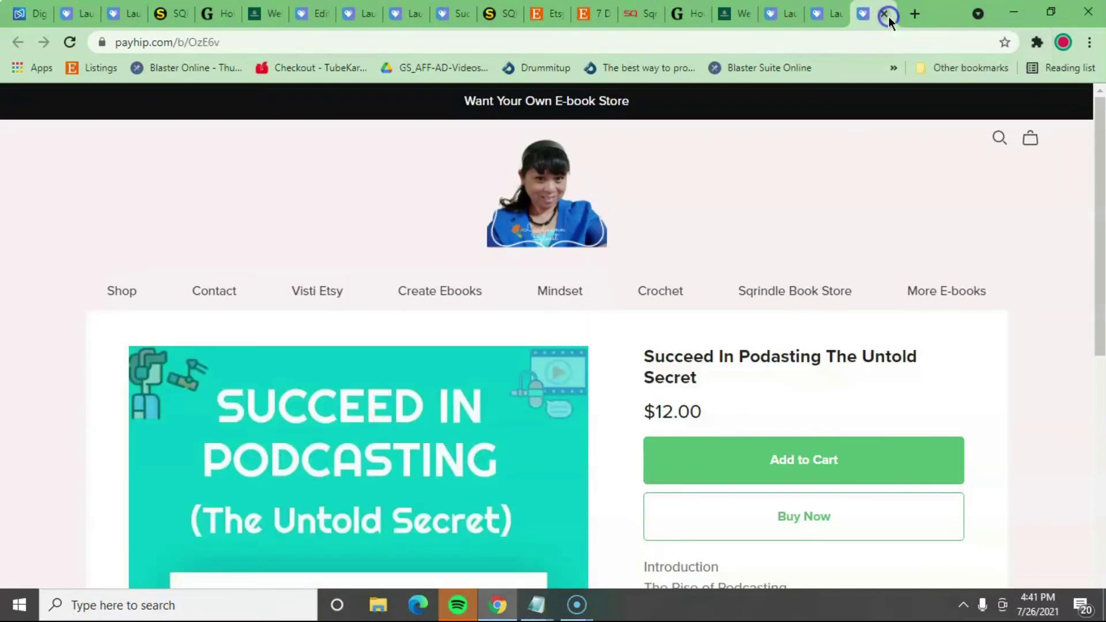
{"action": "left_click", "coordinate": [779, 17]}
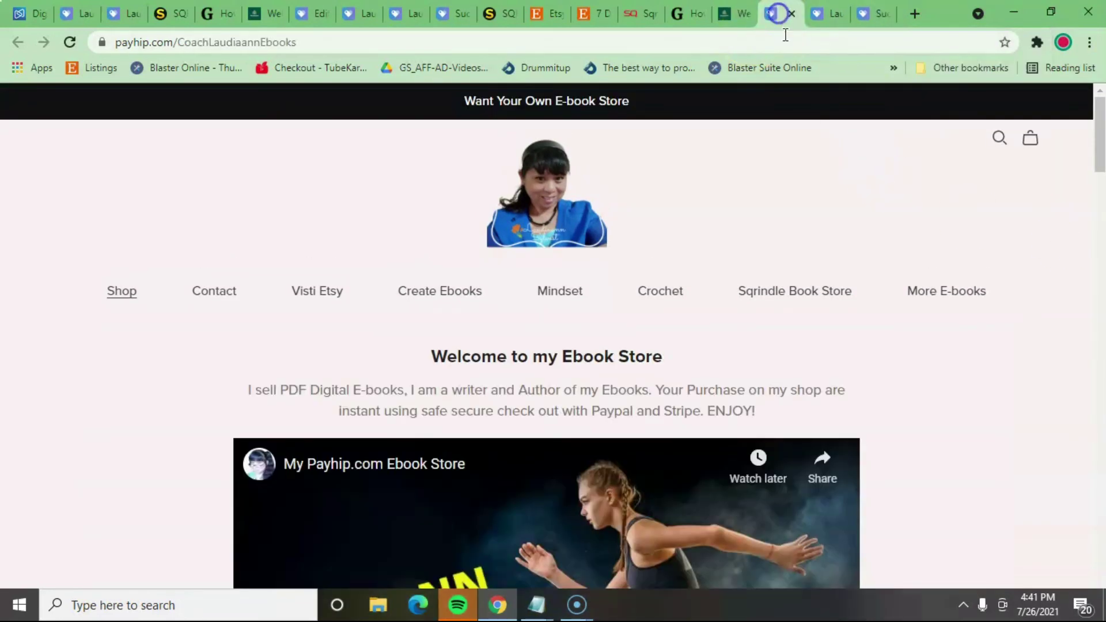
{"action": "left_click", "coordinate": [839, 17]}
Step: Close the duplicate store and podcasting product tabs, returning to the Payhip builder tab
{"action": "left_click", "coordinate": [839, 12]}
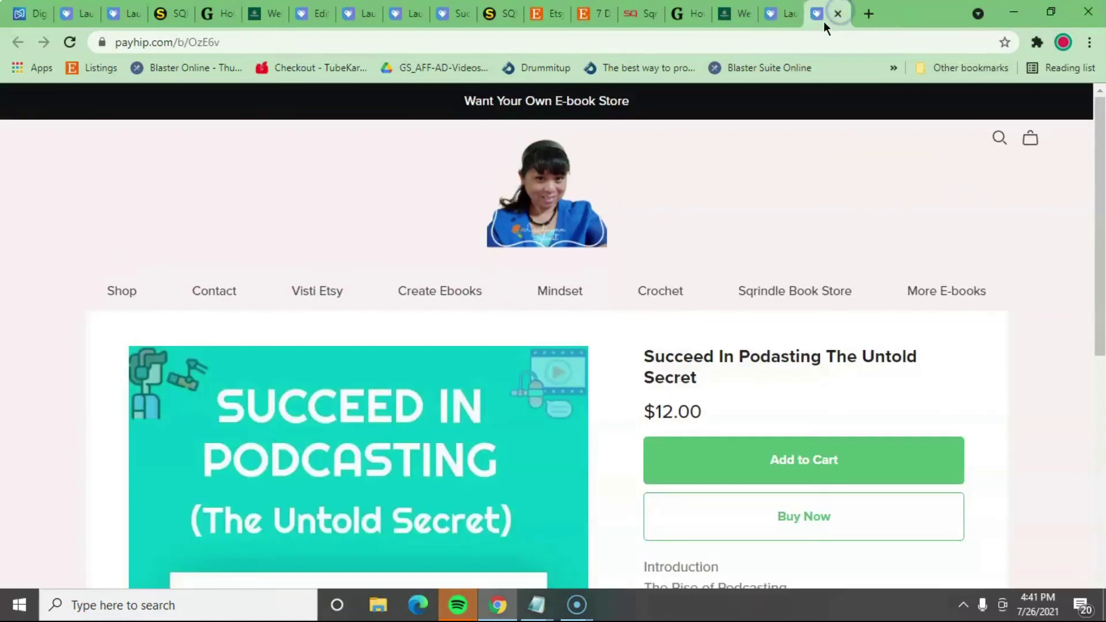
{"action": "left_click", "coordinate": [838, 13]}
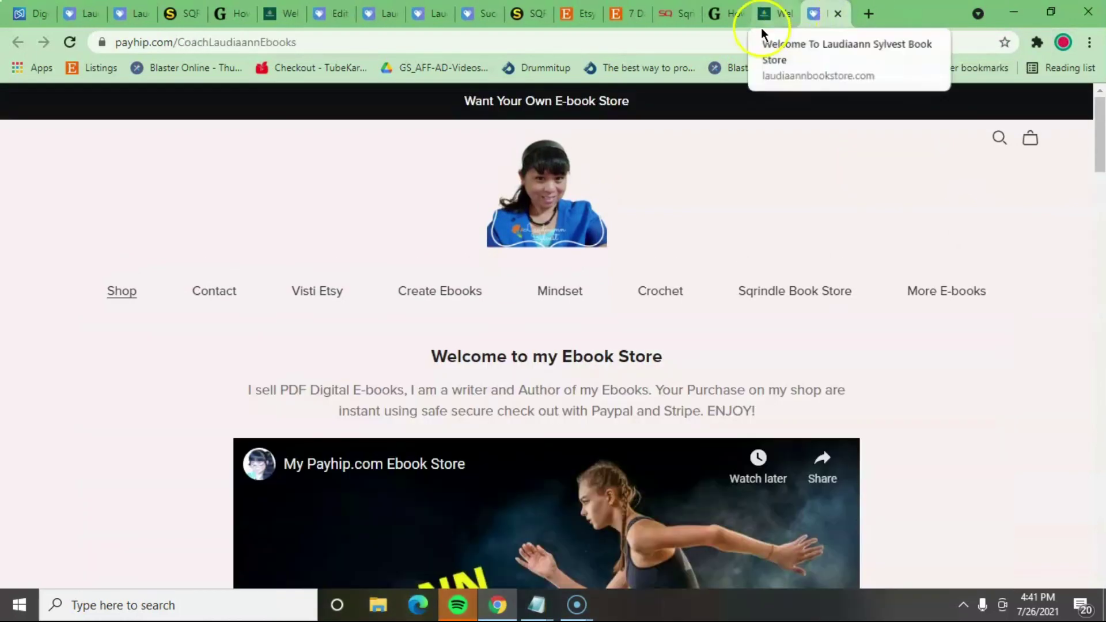
{"action": "left_click", "coordinate": [477, 21]}
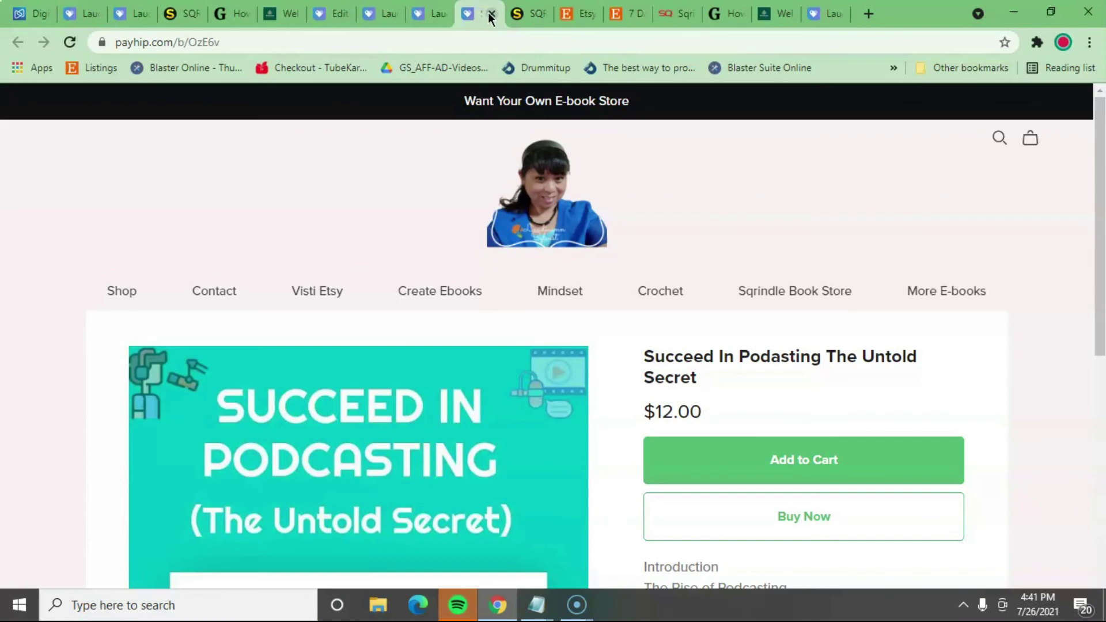
{"action": "left_click", "coordinate": [491, 13]}
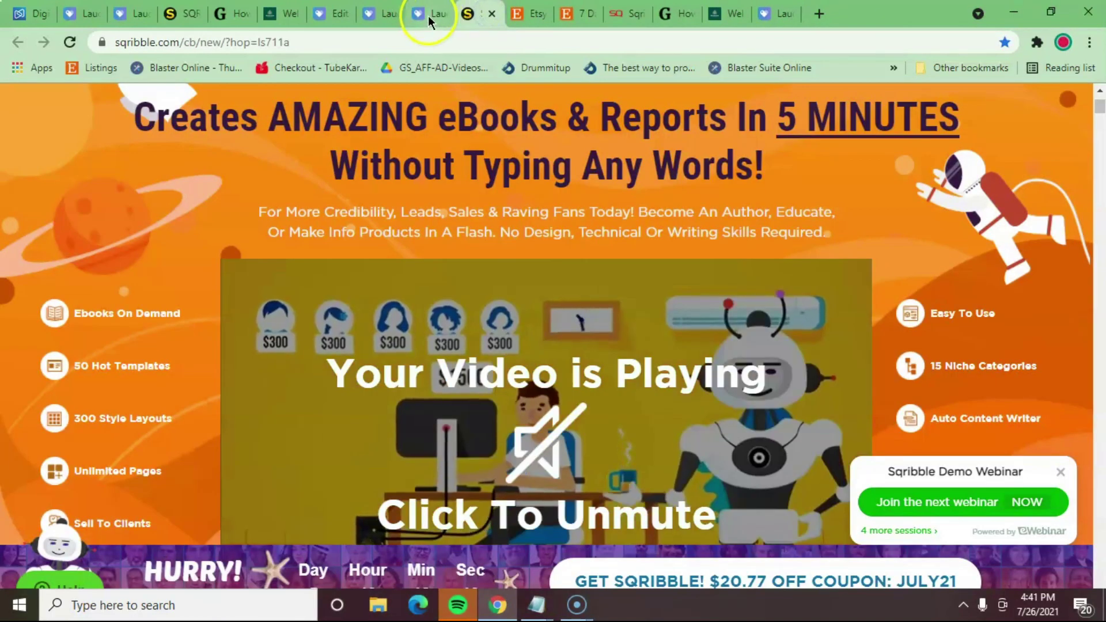
{"action": "left_click", "coordinate": [429, 16]}
{"action": "left_click", "coordinate": [442, 14]}
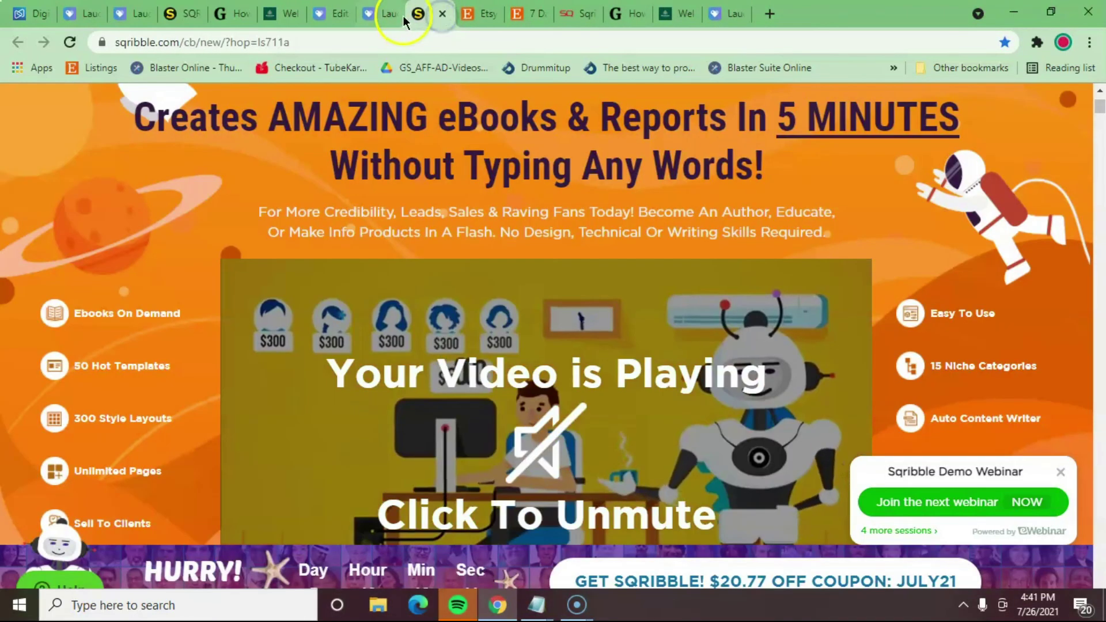
{"action": "left_click", "coordinate": [403, 16]}
{"action": "left_click", "coordinate": [392, 14]}
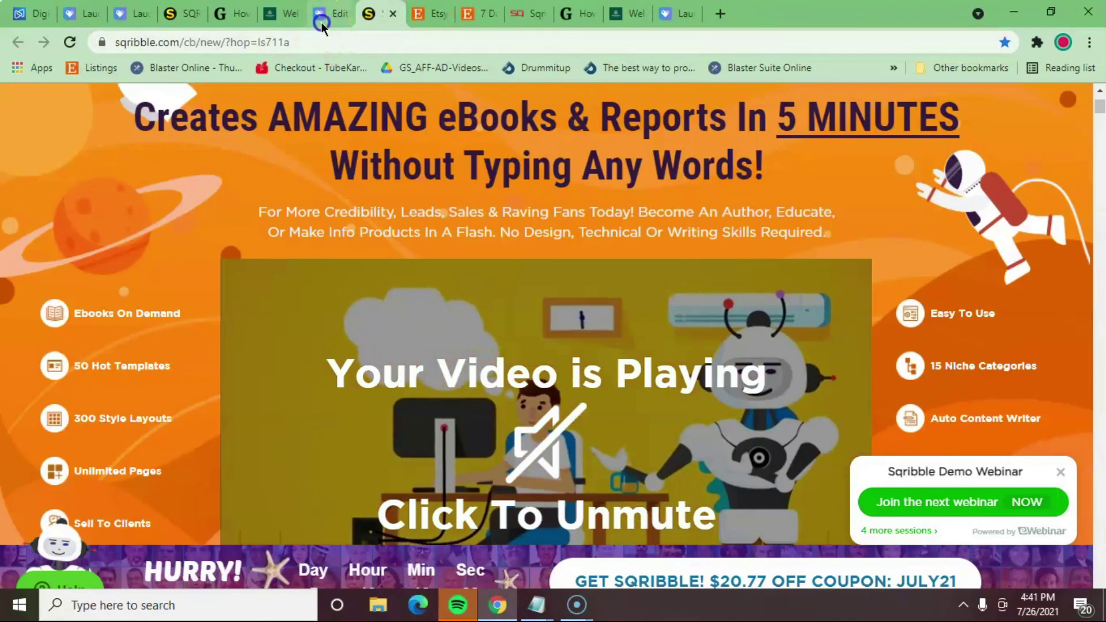
{"action": "left_click", "coordinate": [321, 18]}
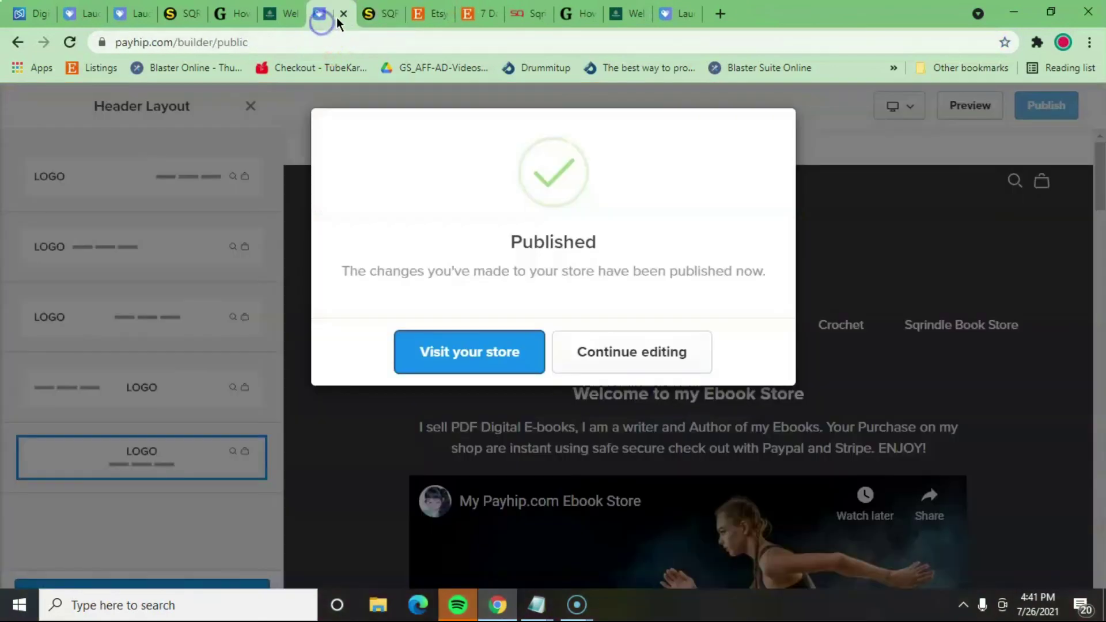
Step: Dismiss the publish confirmation, close Header Layout, and exit the store builder to the dashboard
{"action": "left_click", "coordinate": [612, 364]}
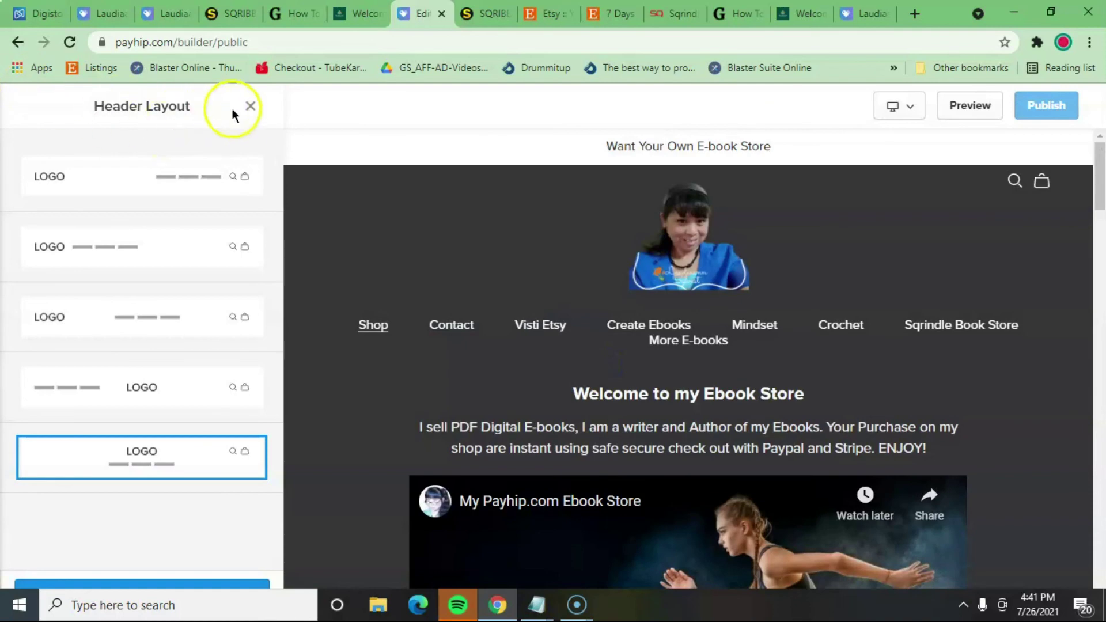
{"action": "left_click", "coordinate": [251, 107]}
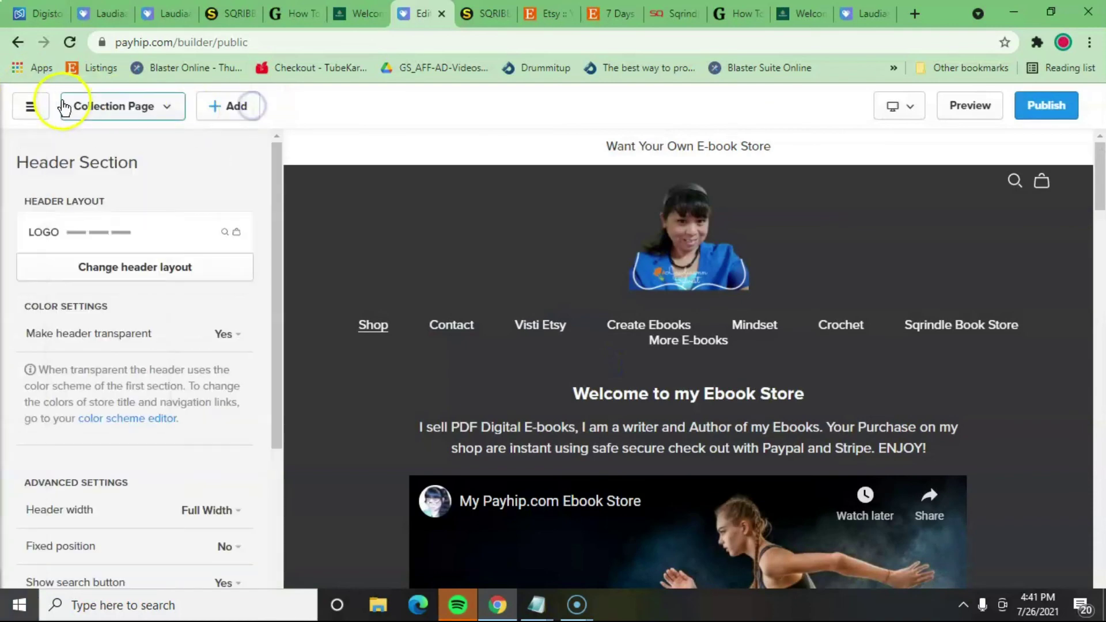
{"action": "left_click", "coordinate": [30, 105]}
{"action": "left_click", "coordinate": [56, 139]}
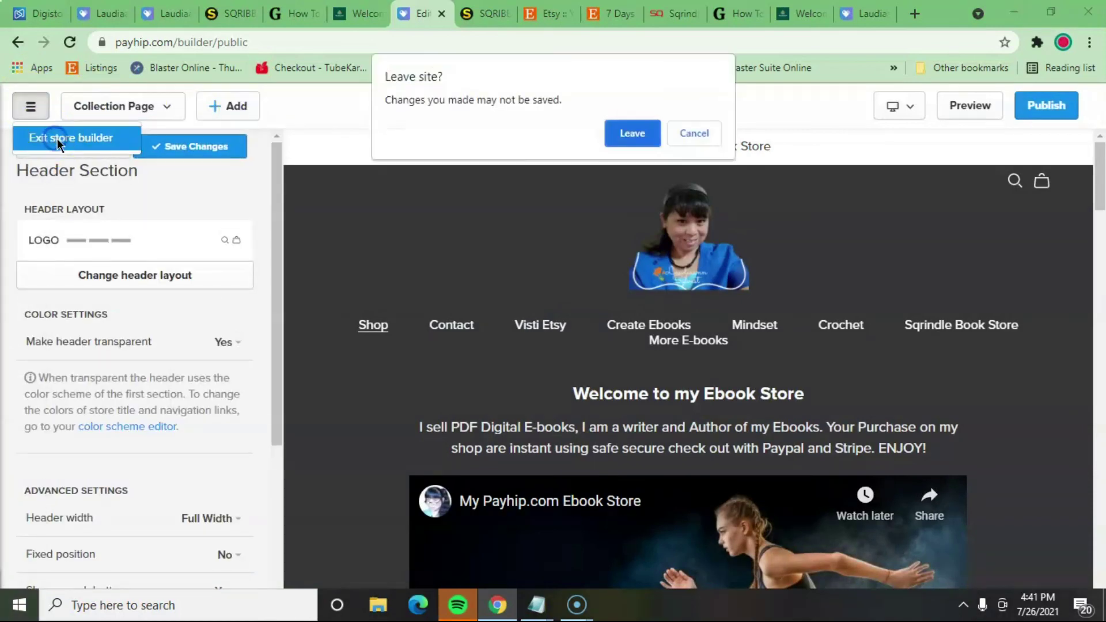
{"action": "left_click", "coordinate": [631, 135]}
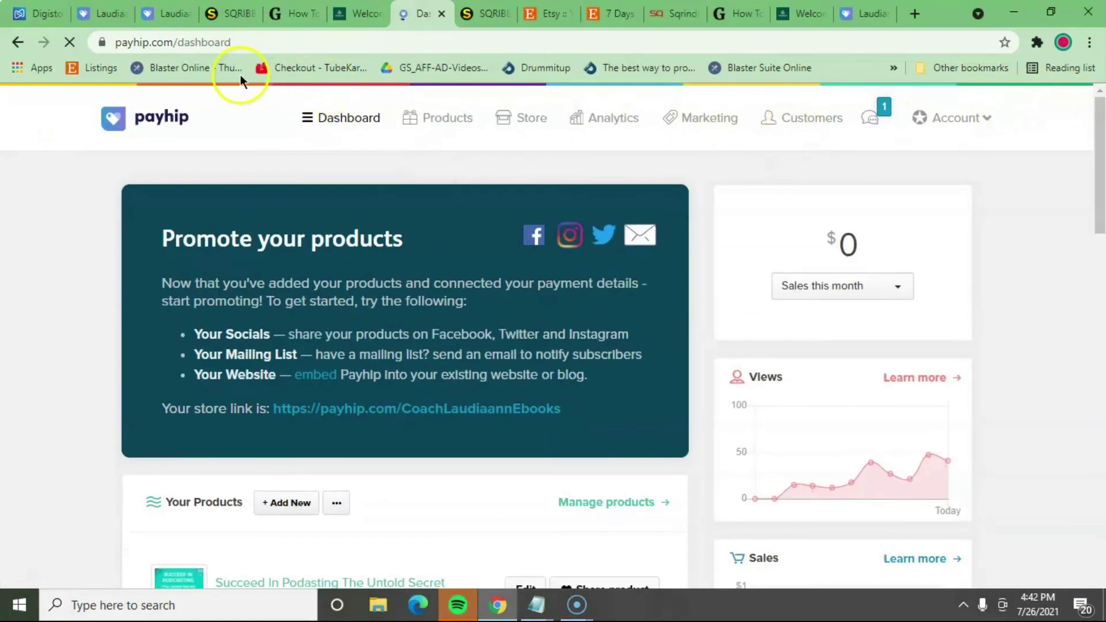
Step: Log out of the Payhip account from the Account dropdown
{"action": "left_click", "coordinate": [978, 121]}
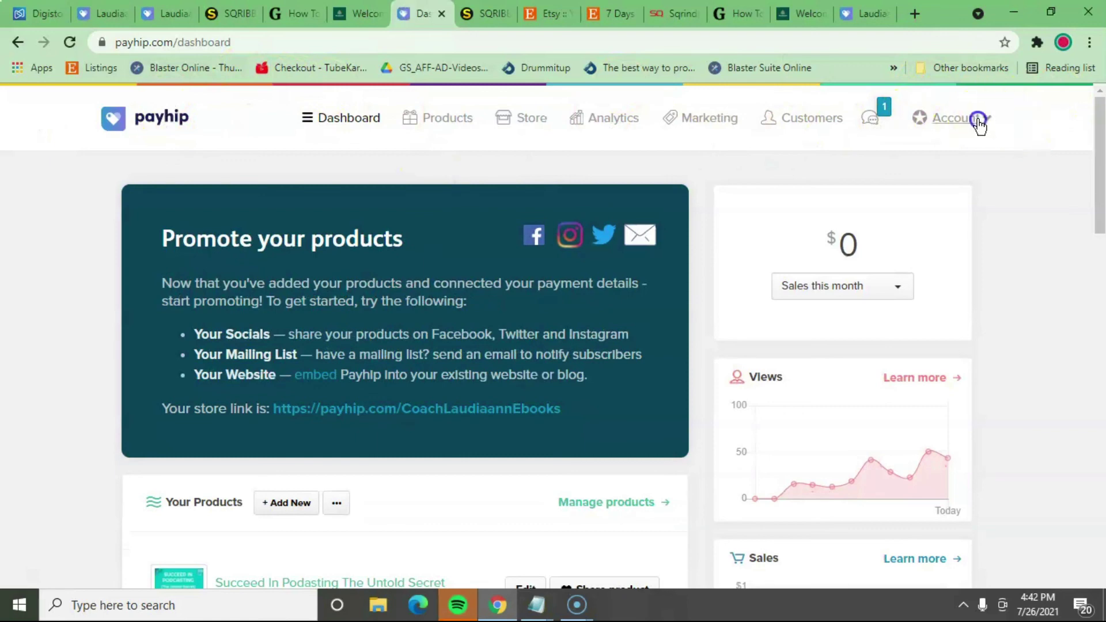
{"action": "left_click", "coordinate": [922, 261]}
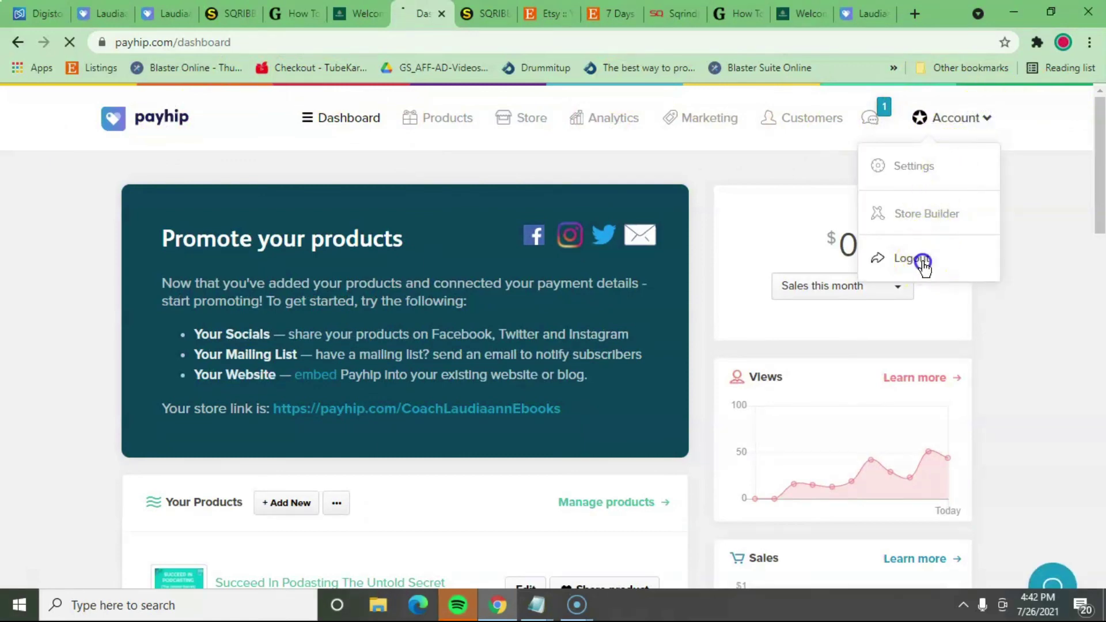